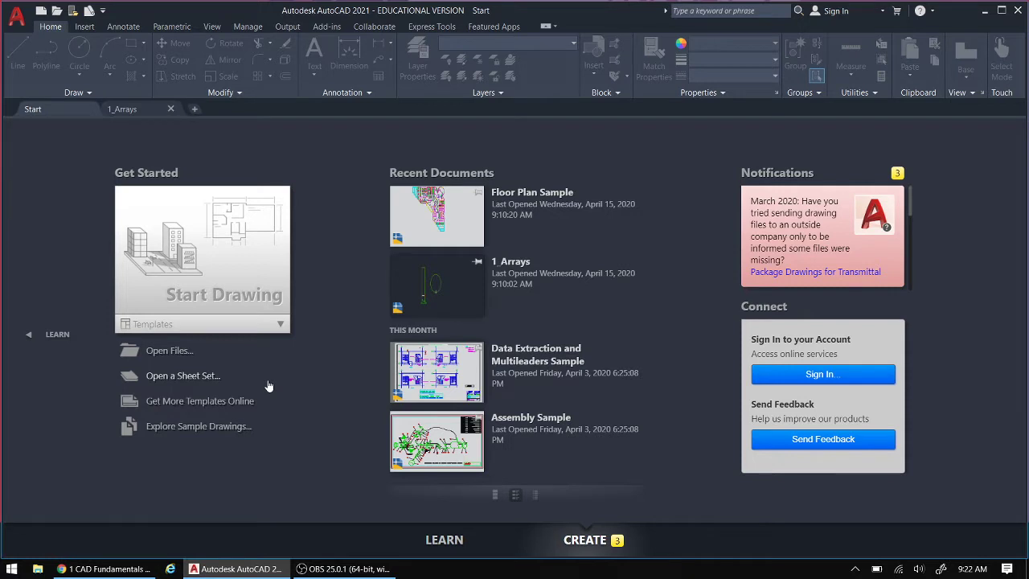
Start a new blank drawing and review the rectangular, path and polar array types
click(246, 255)
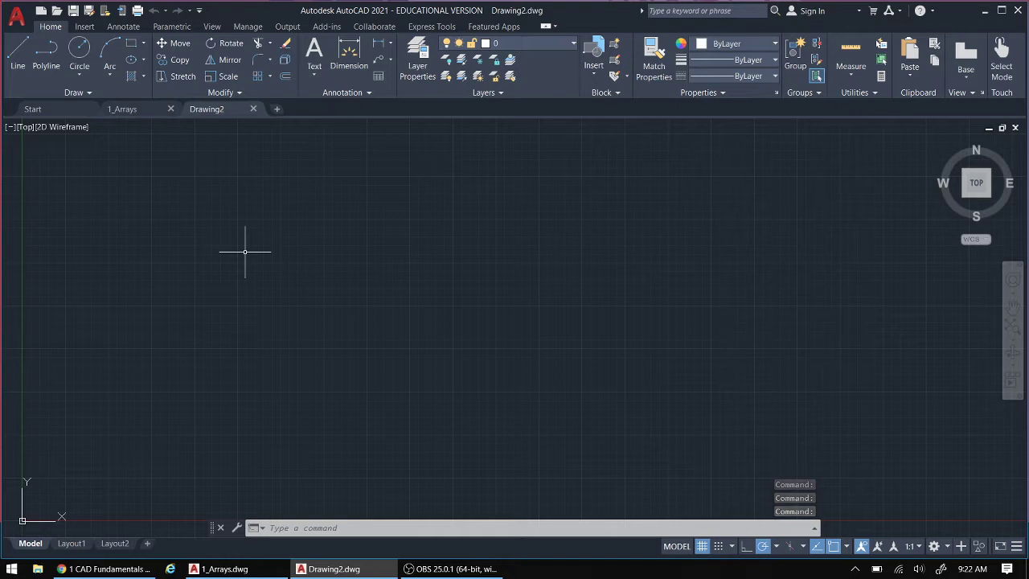
click(271, 76)
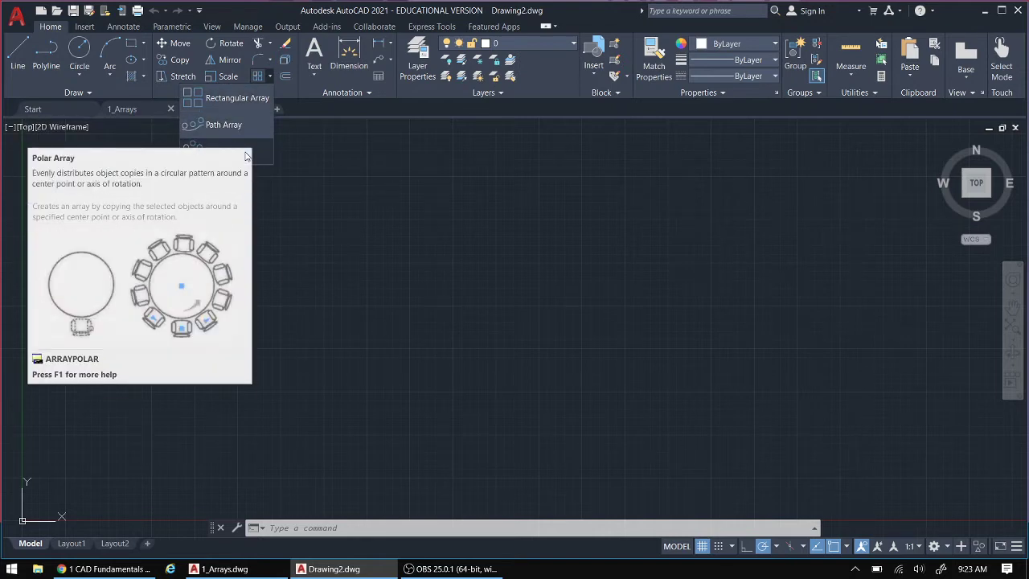
Draw a small square with the Rectangle tool
click(131, 44)
click(173, 311)
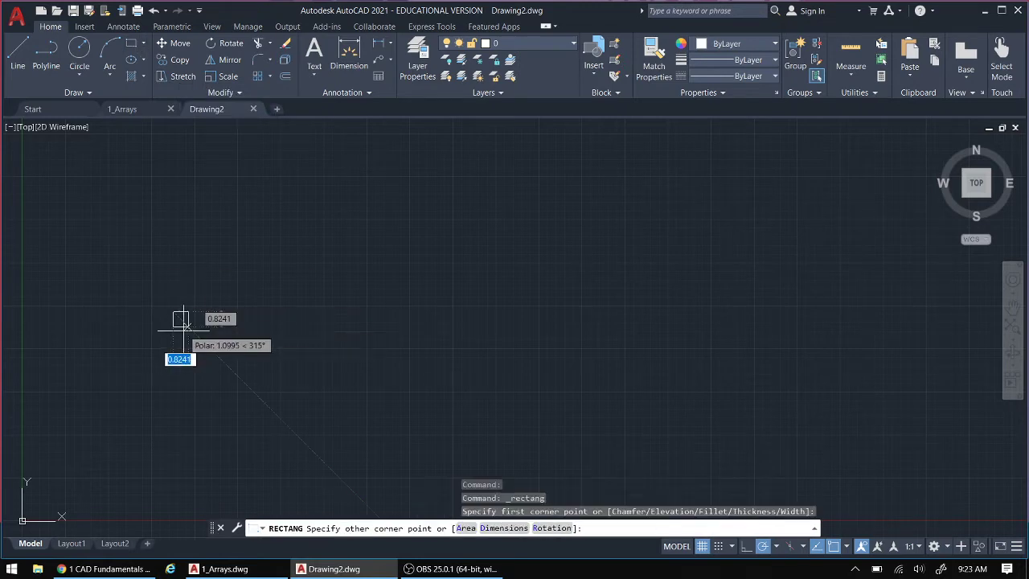
click(226, 365)
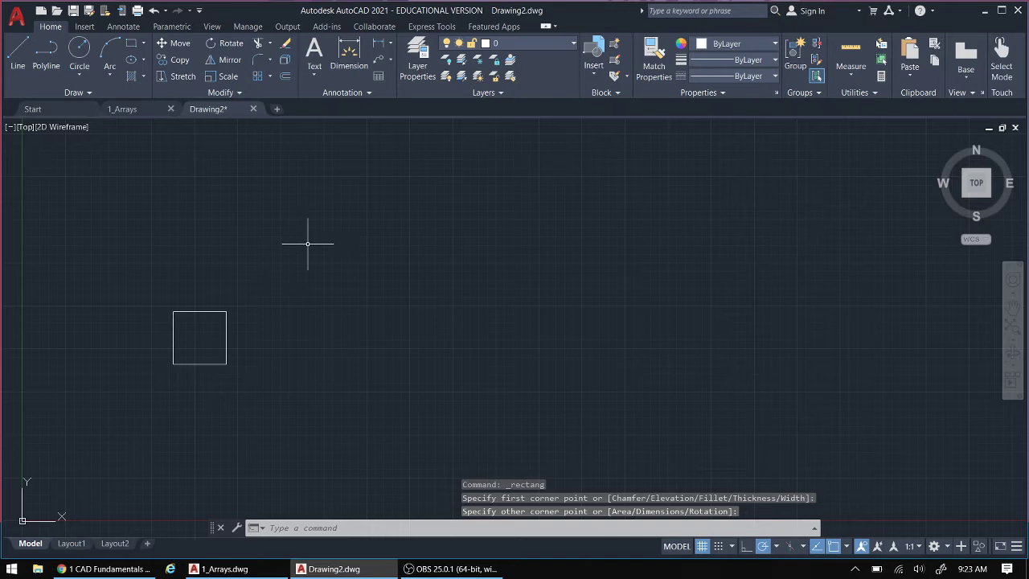
Start a rectangular array with the square as its source object
click(271, 74)
click(238, 100)
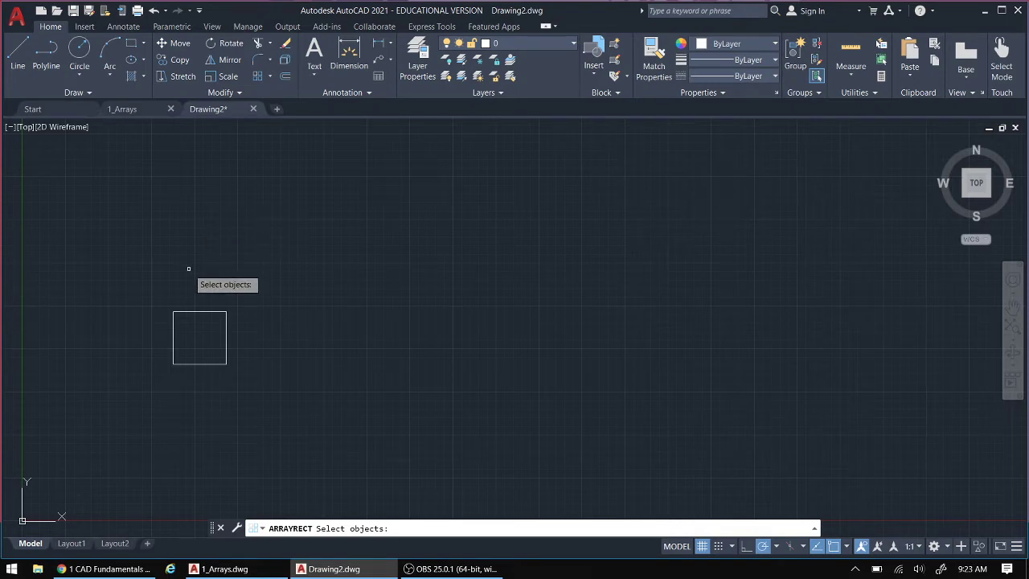
click(206, 313)
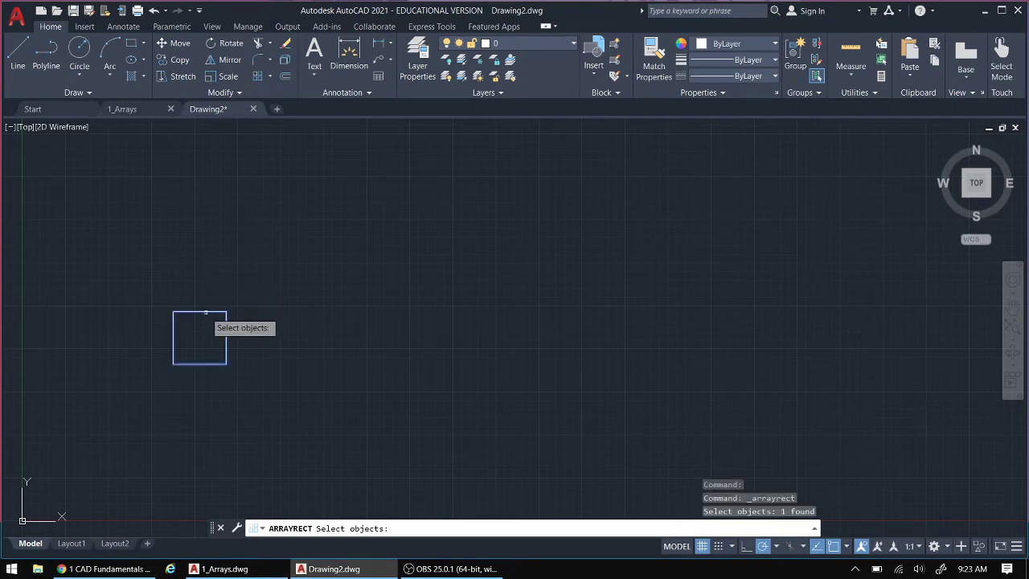
Generate the array preview and drag its row grip to six rows
key(Return)
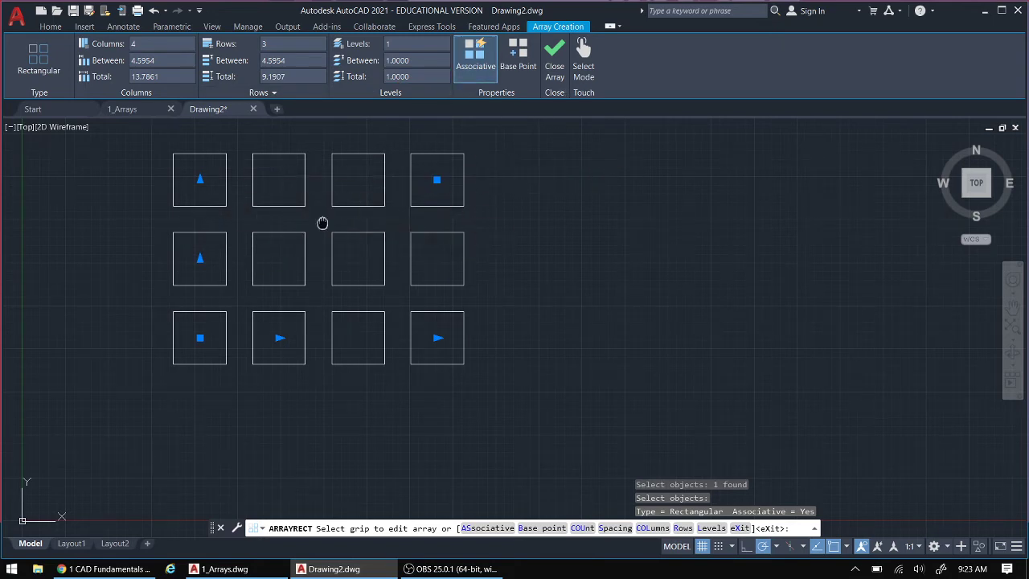
middle_drag(323, 222, 257, 316)
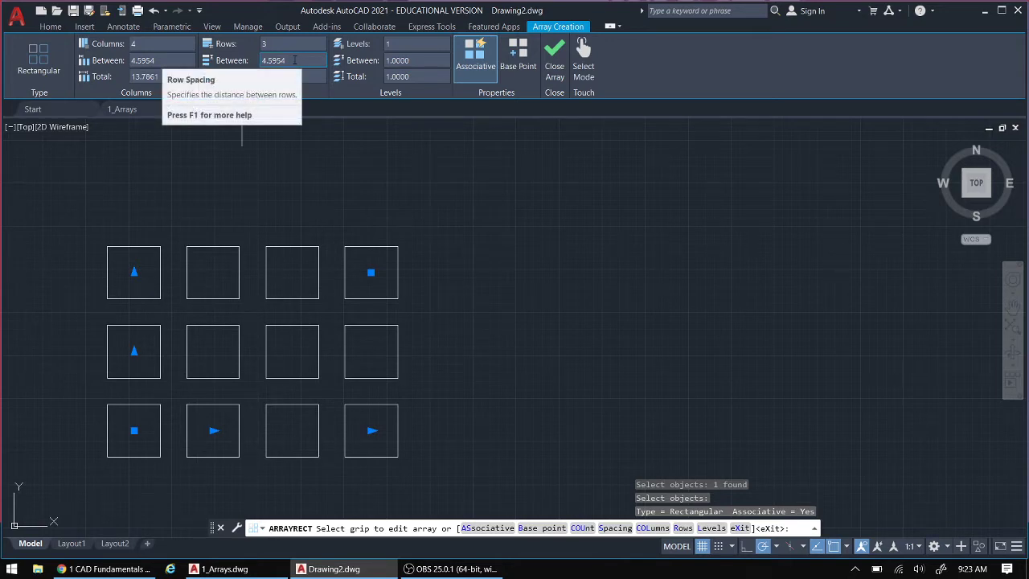
click(135, 272)
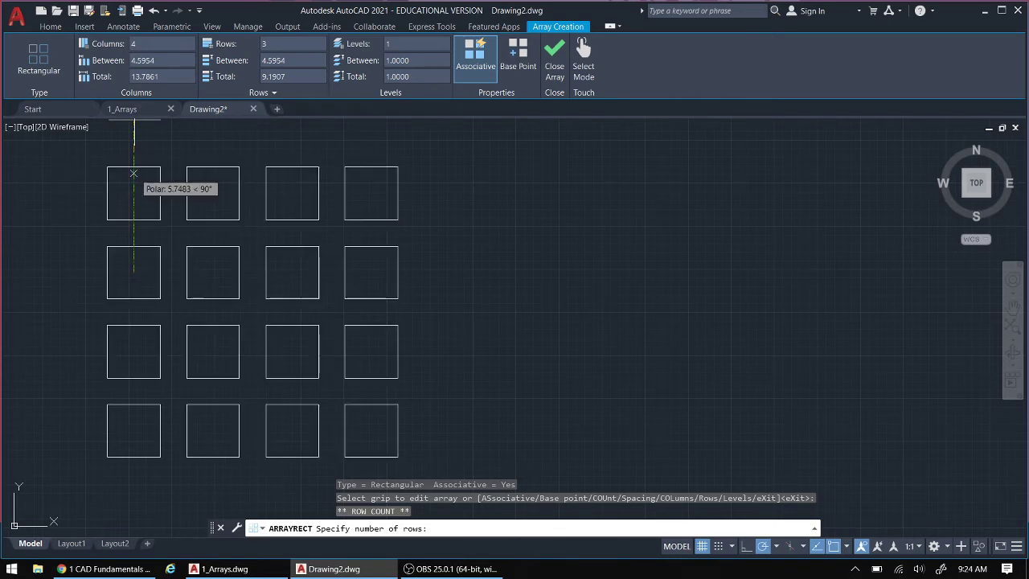
scroll(143, 187, down, 3)
scroll(143, 185, down, 2)
middle_drag(140, 173, 146, 190)
scroll(145, 190, up, 5)
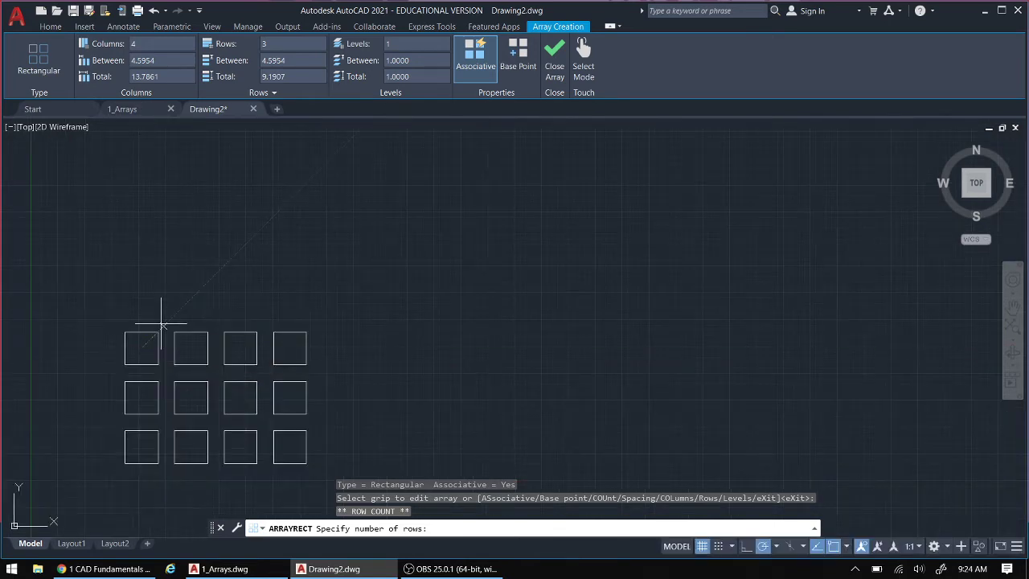
click(165, 189)
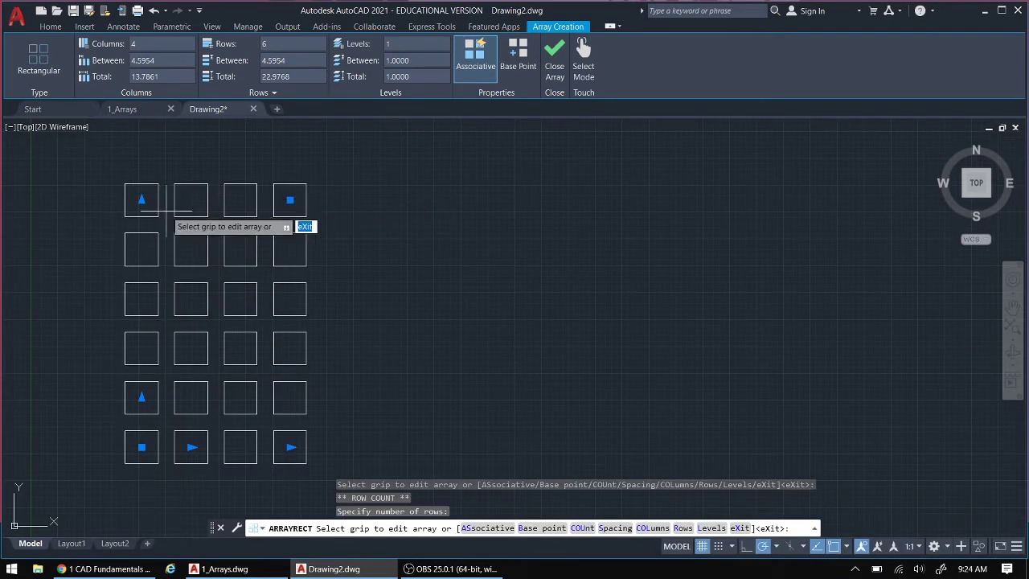
Drag the column and row-column grips to extend the array to ten columns
click(290, 448)
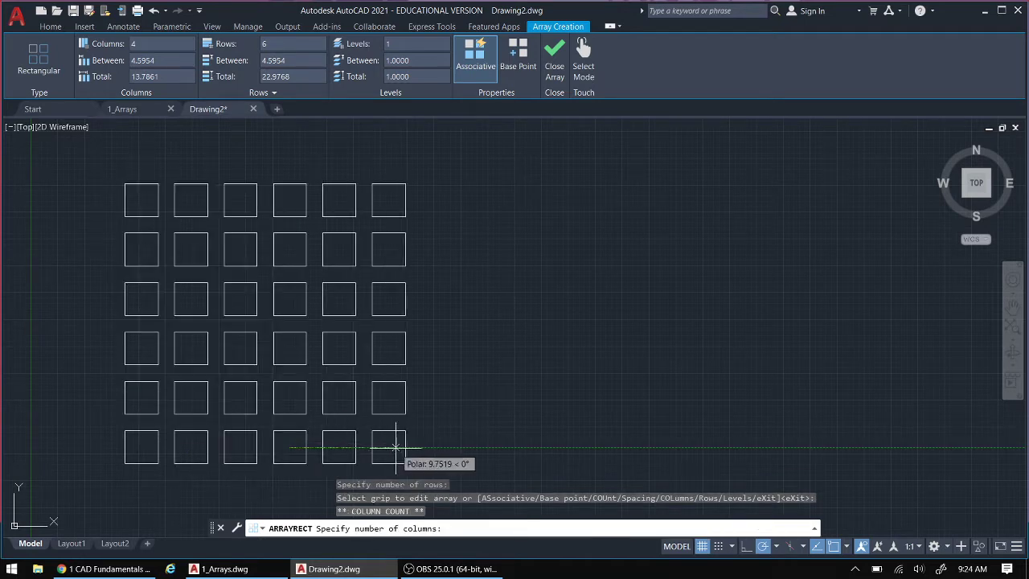
click(478, 447)
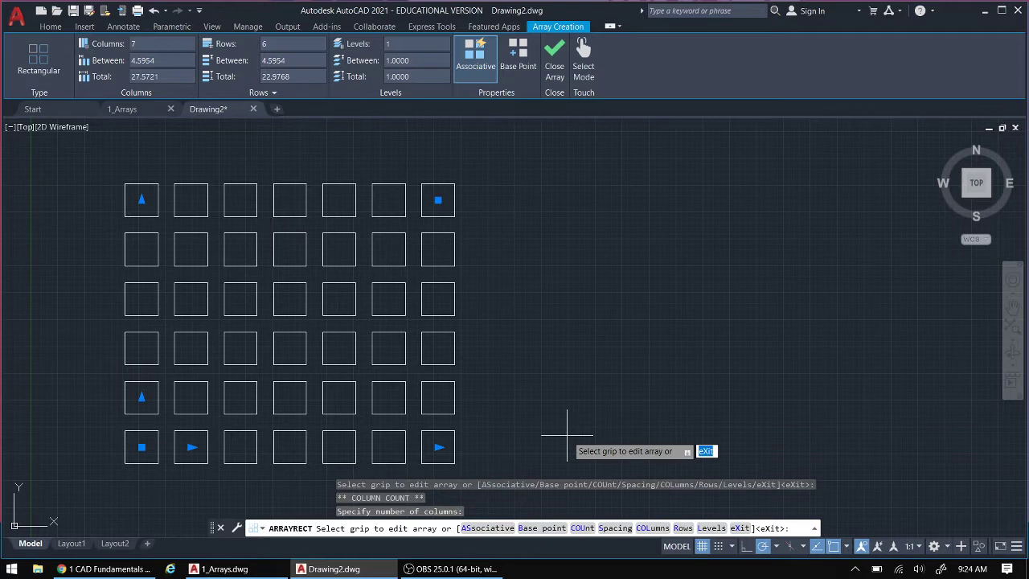
click(418, 216)
click(439, 200)
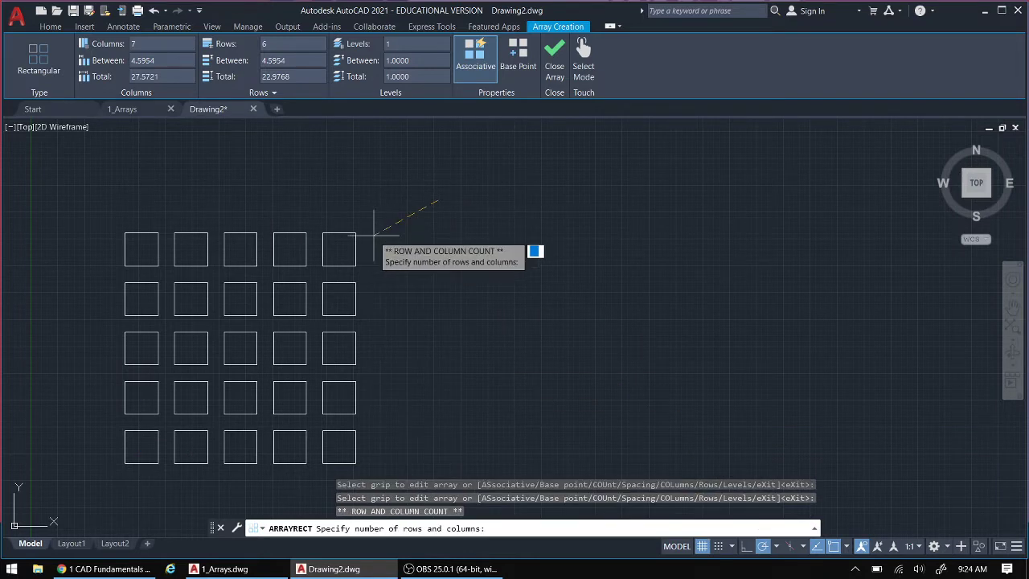
click(605, 168)
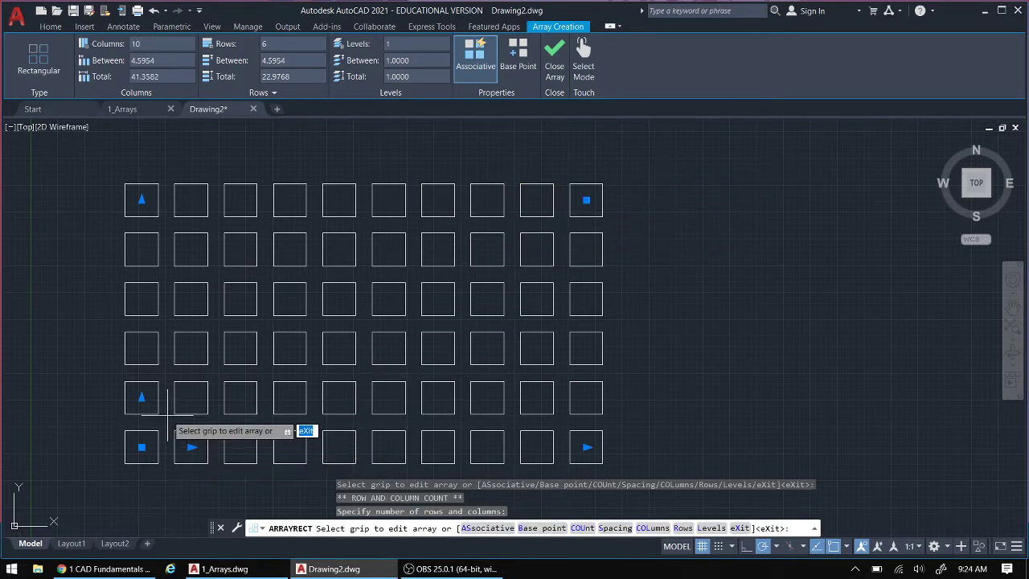
Keep the row spacing unchanged and drag the column spacing wider
click(141, 398)
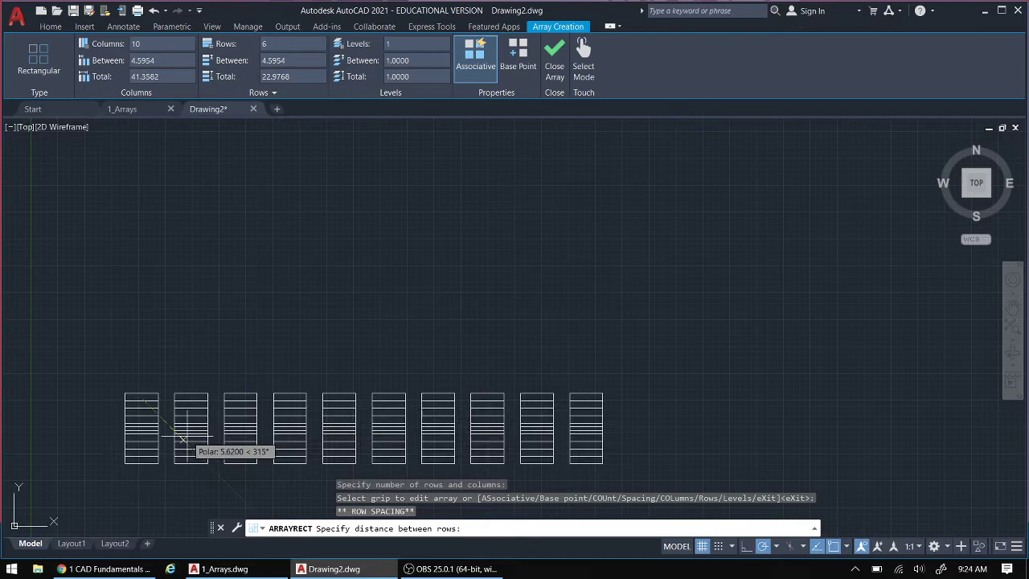
click(170, 398)
click(192, 447)
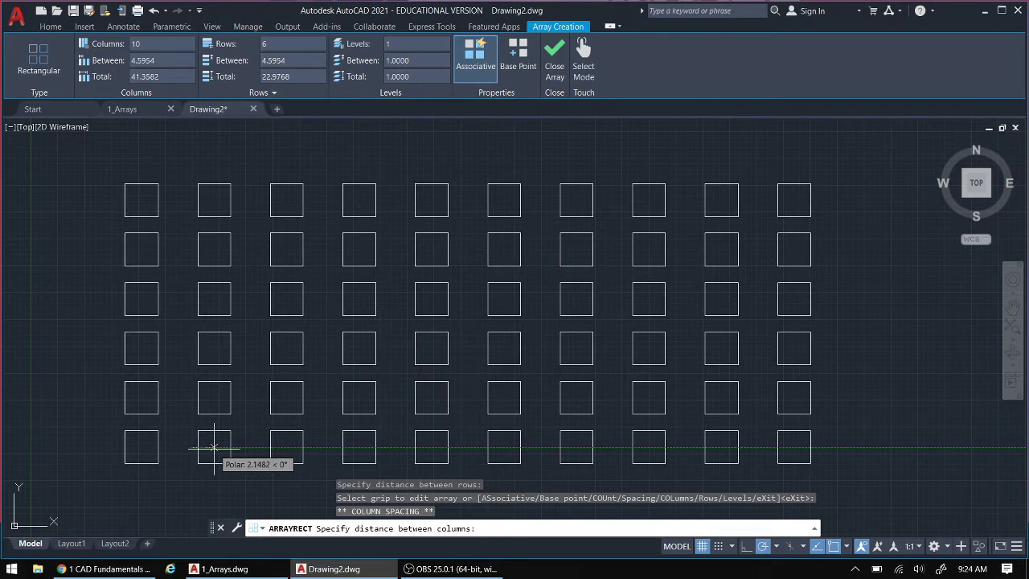
click(213, 447)
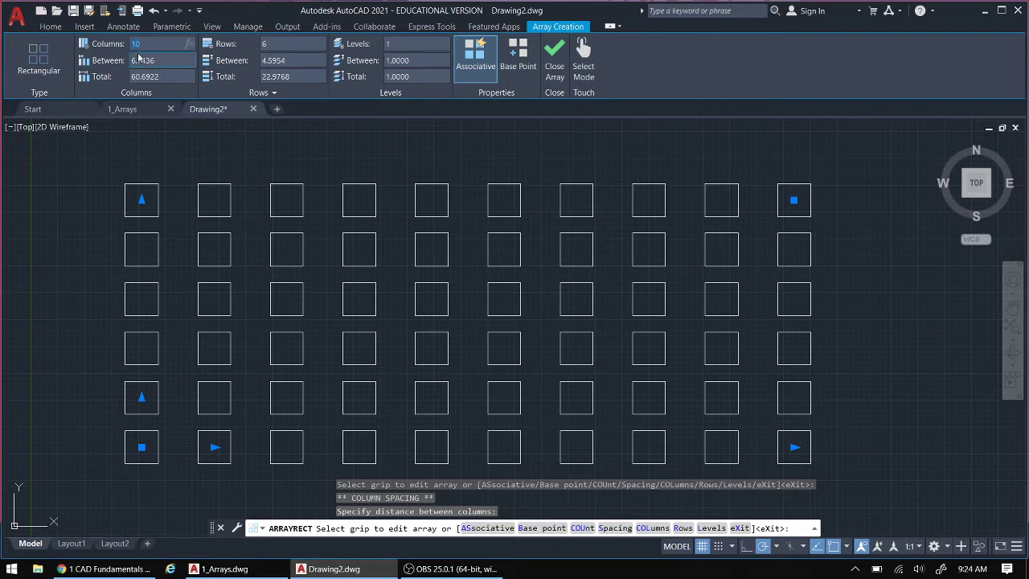
Set the array to 8 columns and 3 rows
text(8)
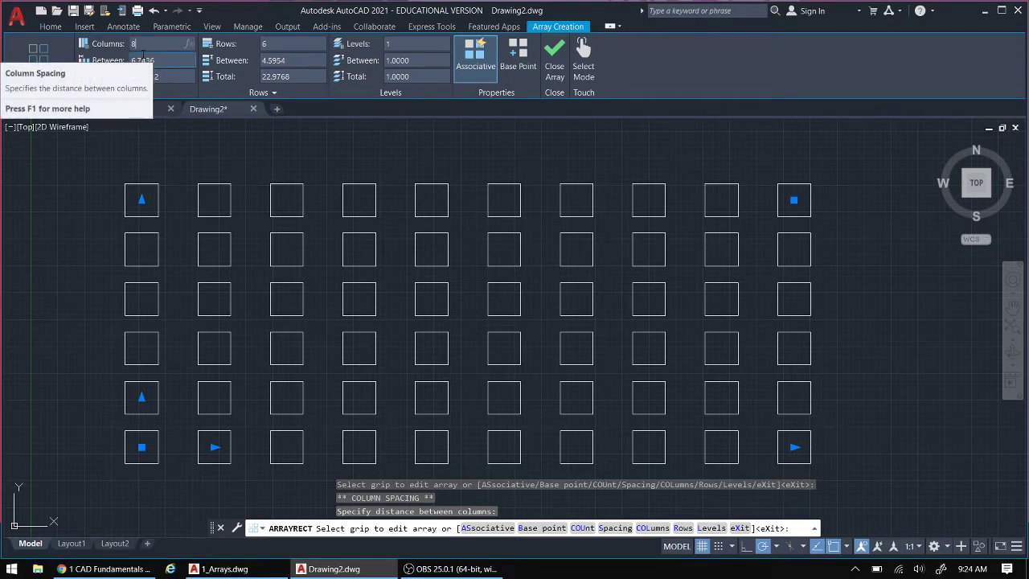
key(Return)
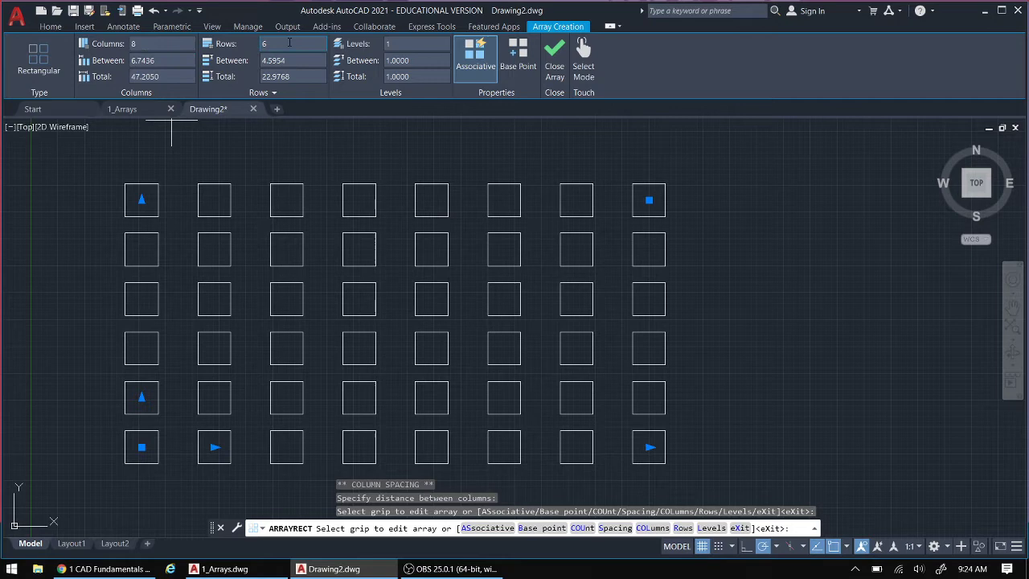
click(287, 45)
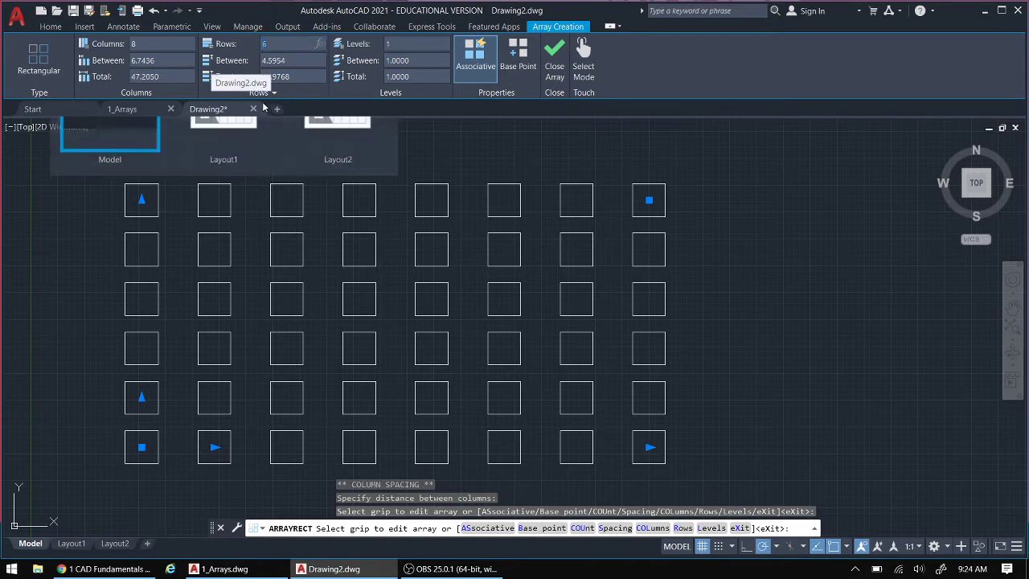
text(3)
key(Return)
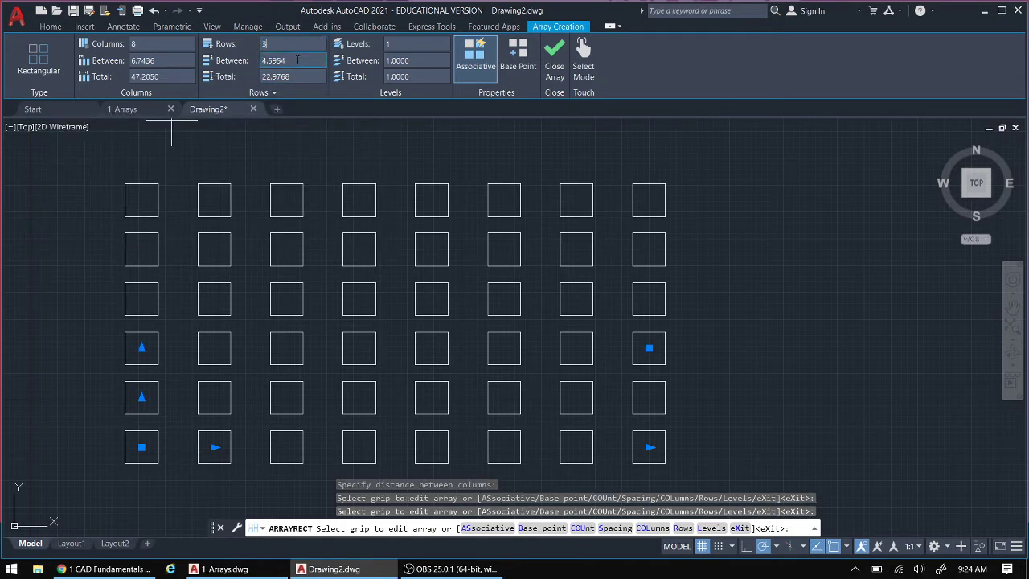
Set the column spacing to 10 and close the array
click(309, 63)
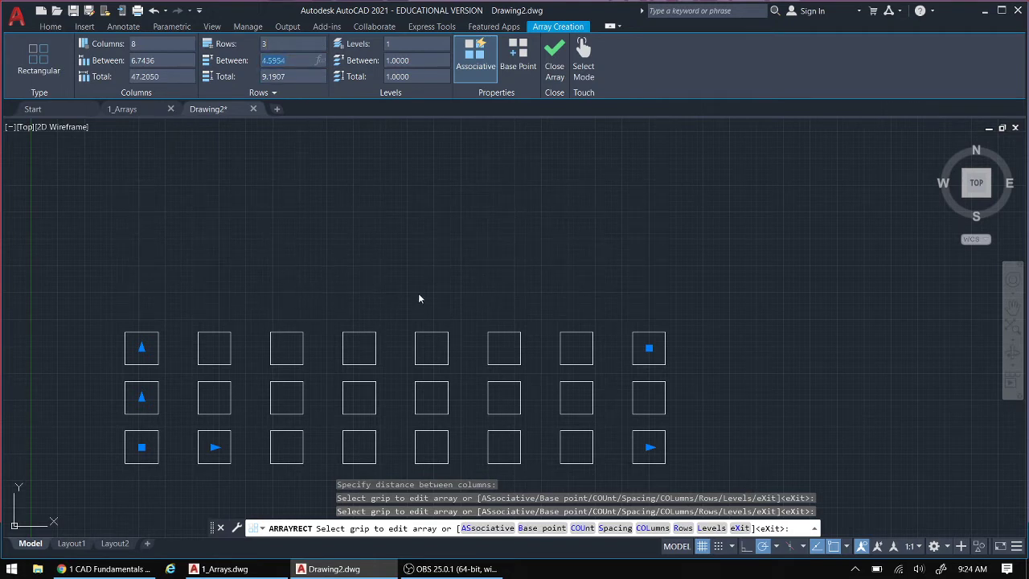
click(168, 61)
text(10)
key(Return)
scroll(469, 342, down, 2)
middle_drag(469, 342, 383, 310)
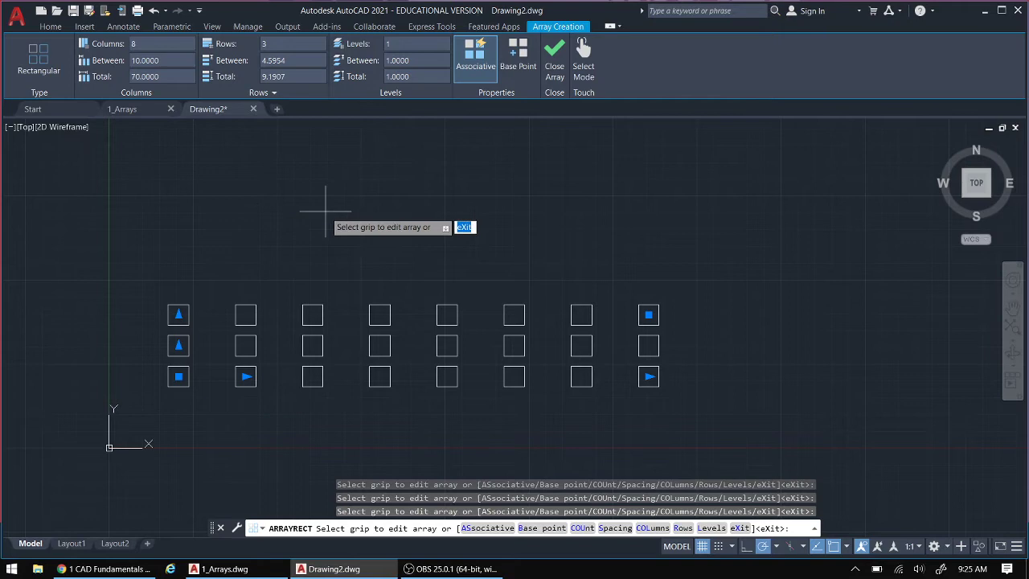
click(555, 70)
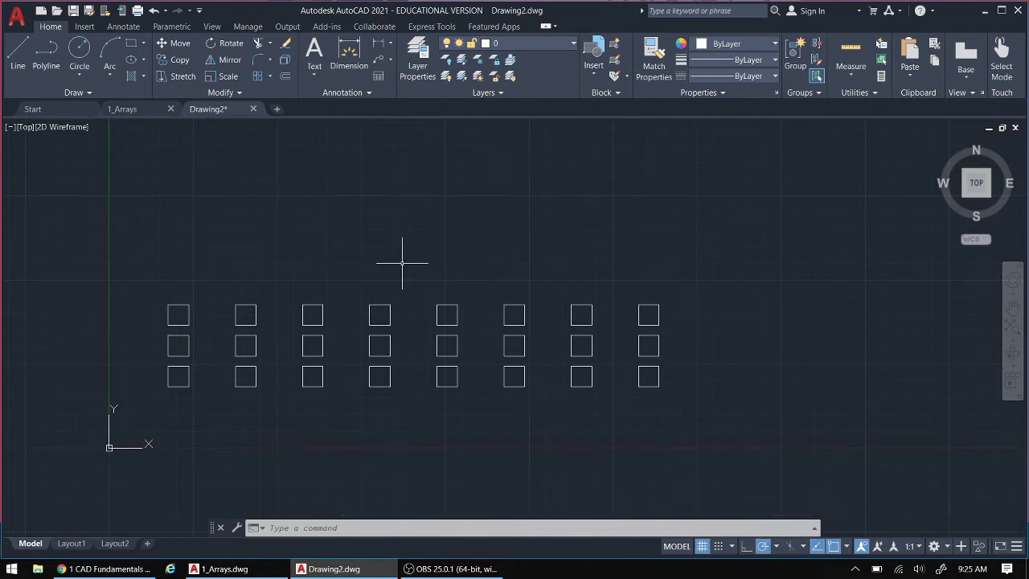
Change the existing array to 7 rows, keeping 8 columns, and reselect it
click(386, 305)
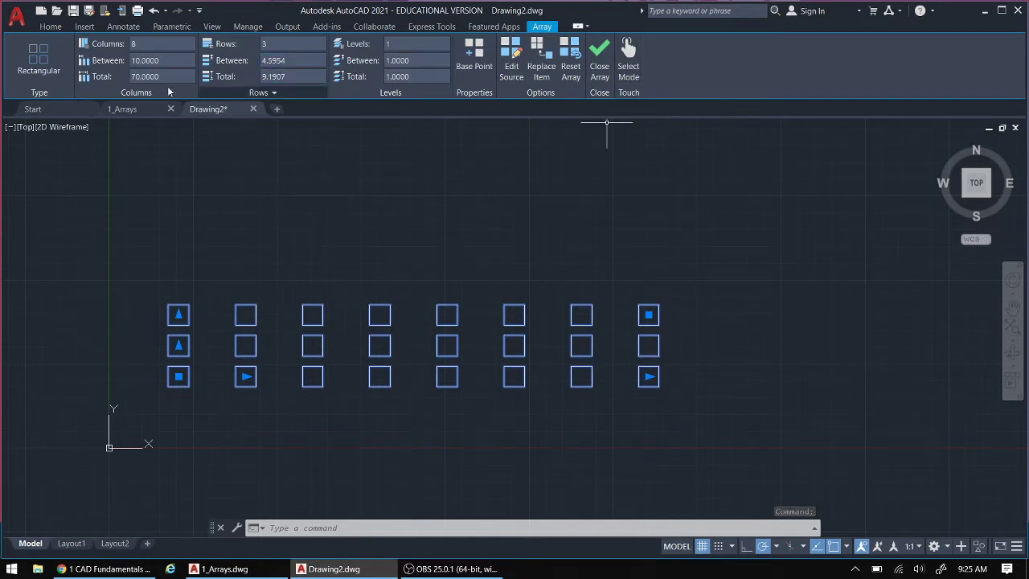
click(282, 42)
text(7)
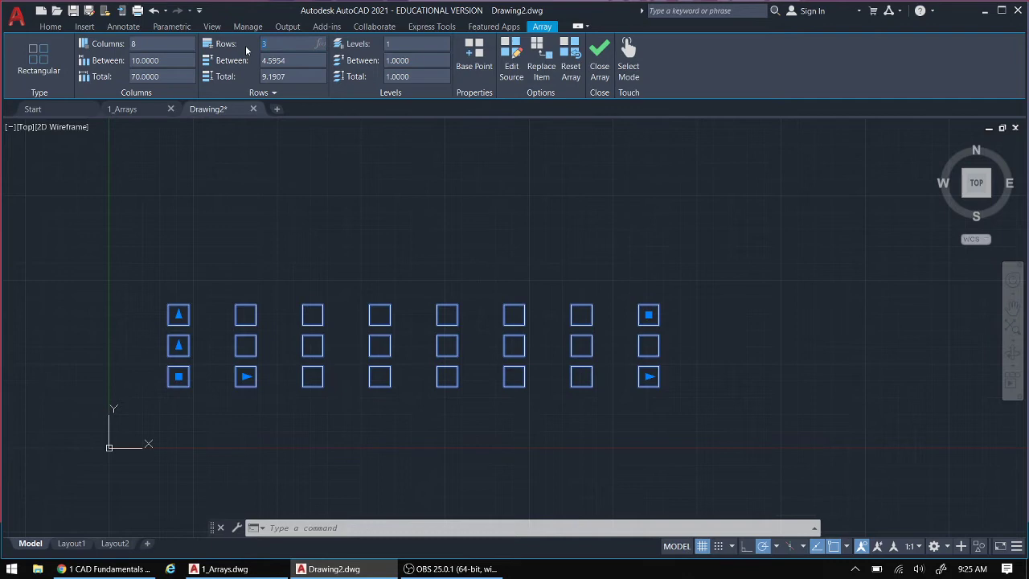
key(Return)
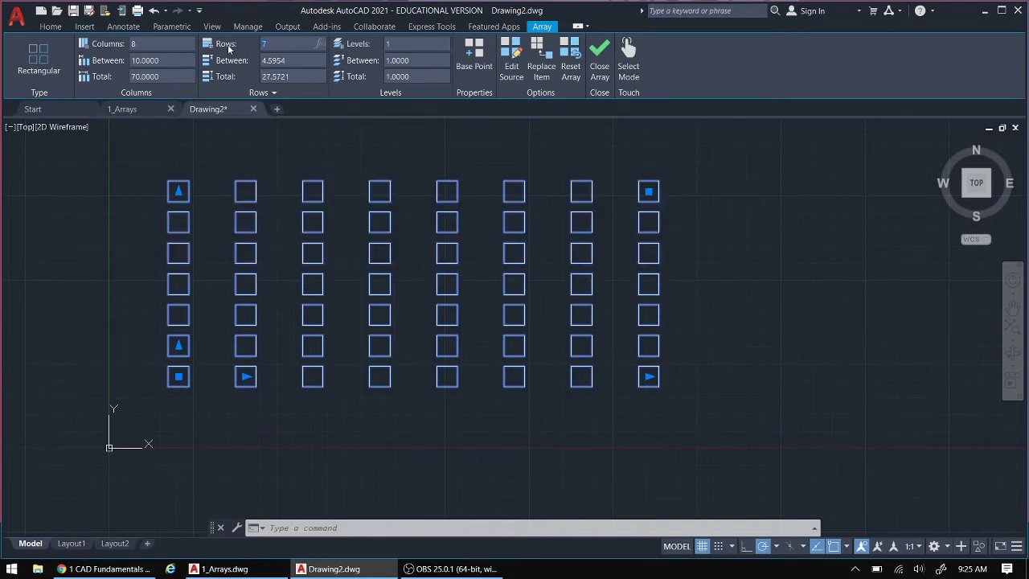
click(599, 54)
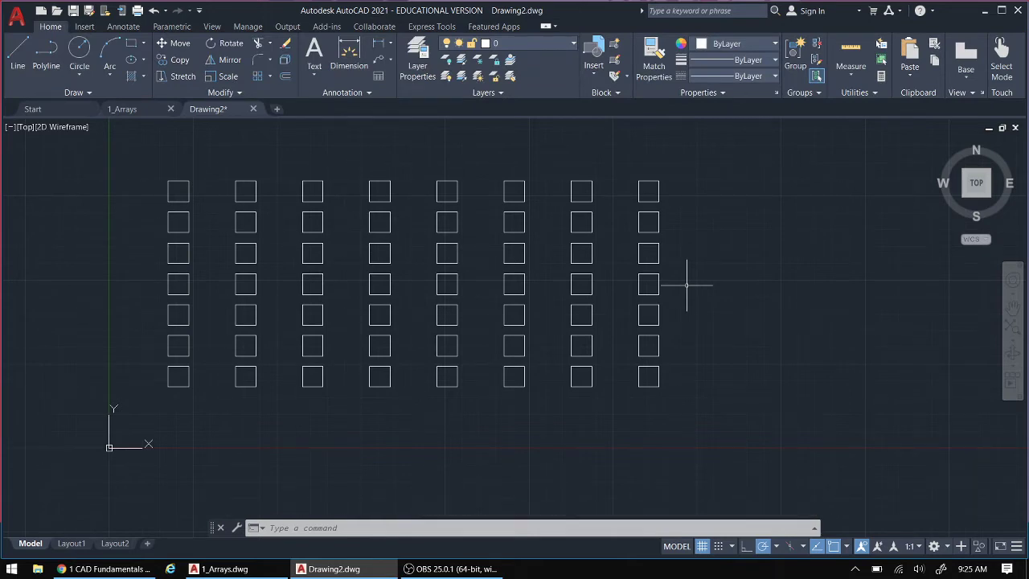
click(317, 232)
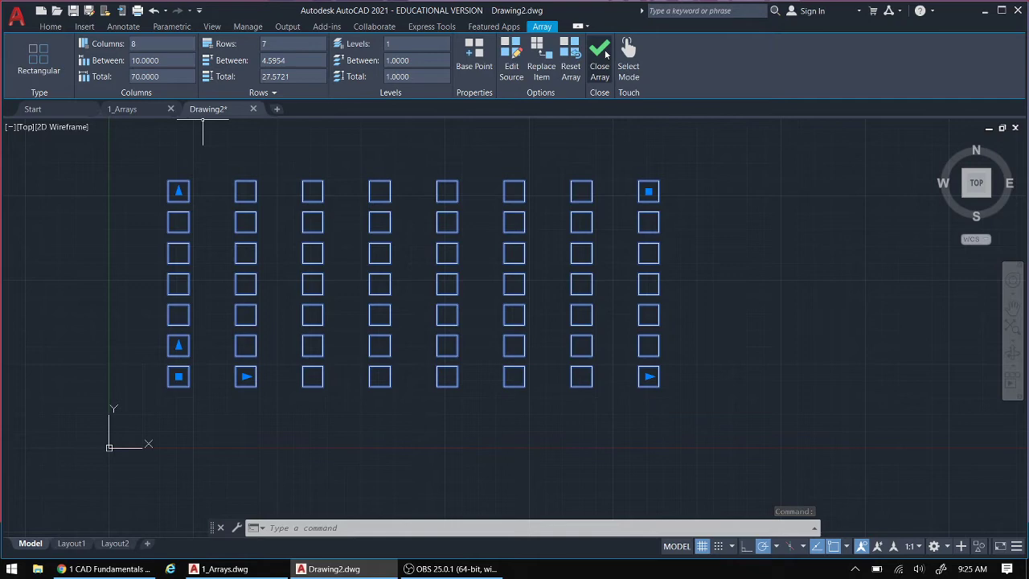
Explode the 7-by-8 square array into individual squares
click(605, 54)
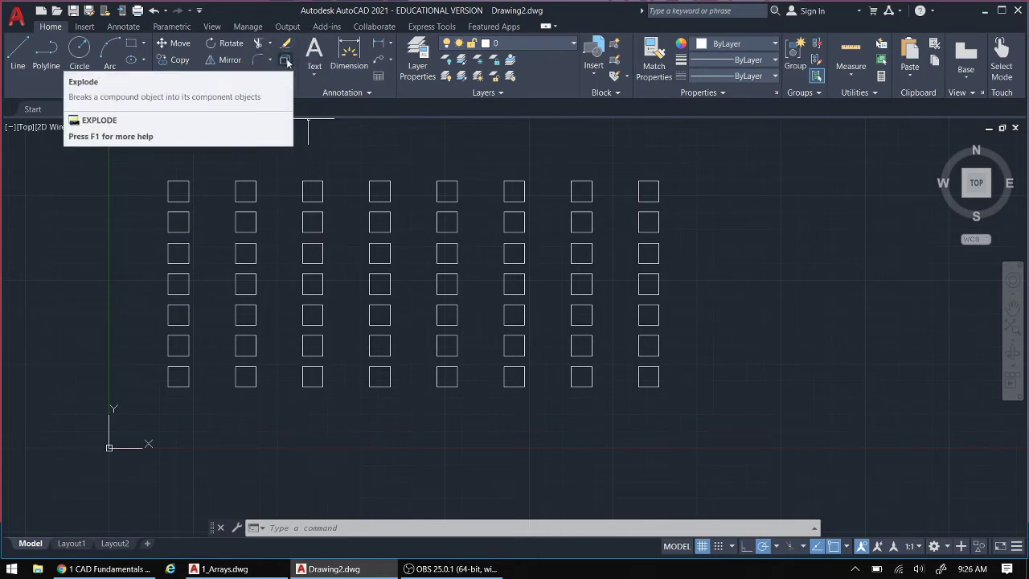
click(287, 61)
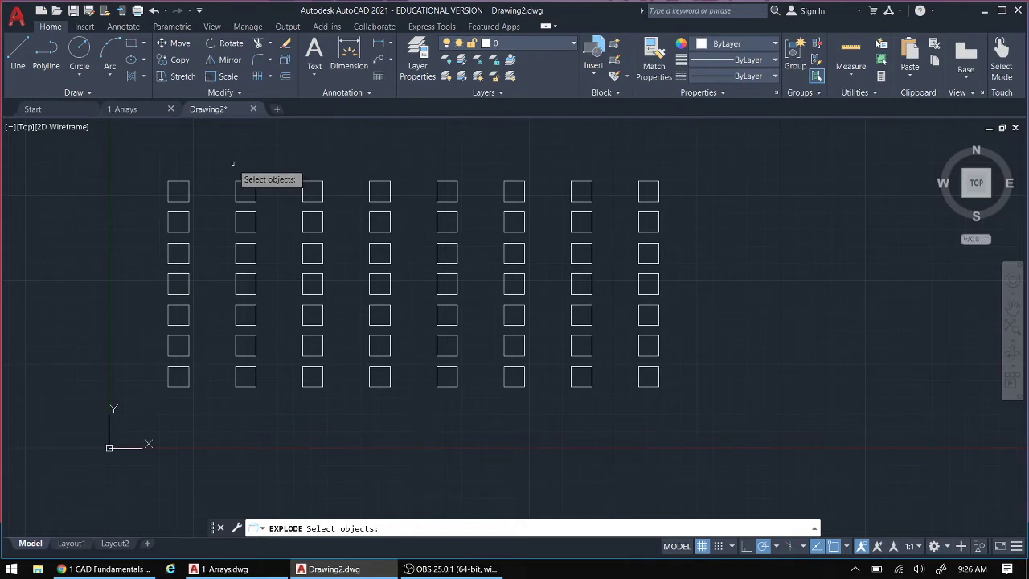
click(233, 283)
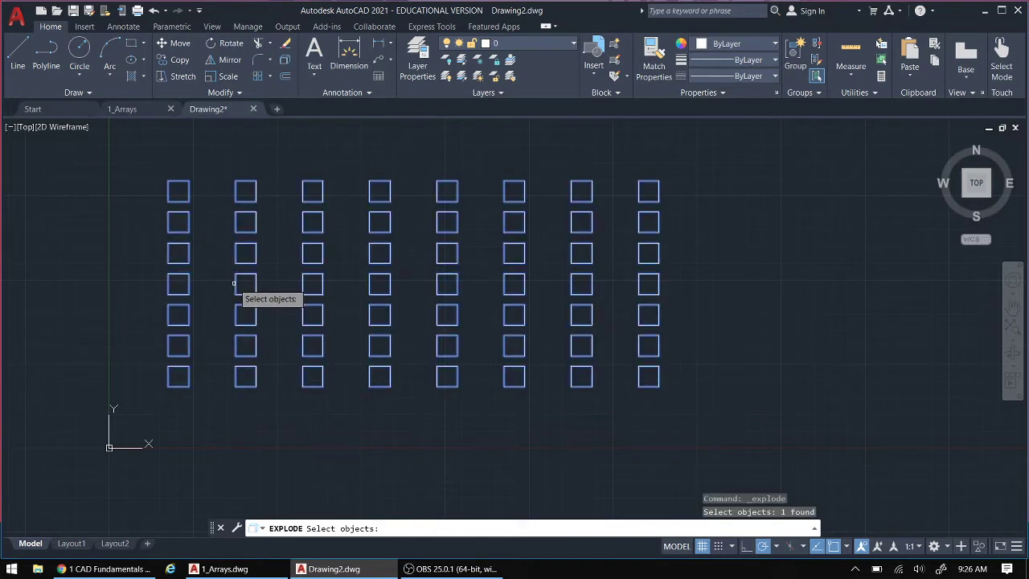
key(Return)
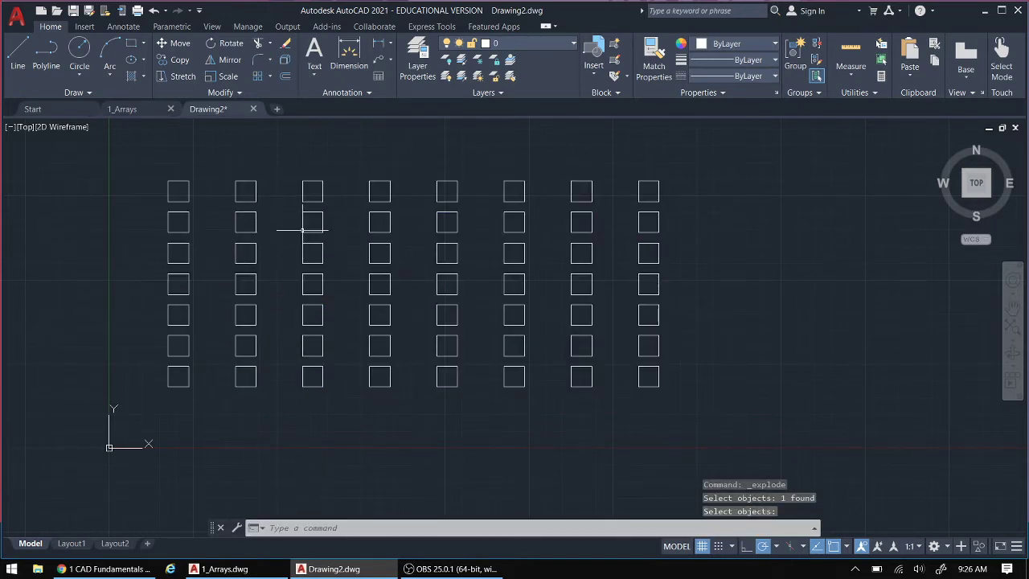
Delete six squares: C2R2, C3R5, C4R5, C6R3, and bottom squares of columns 4 and 7
click(246, 232)
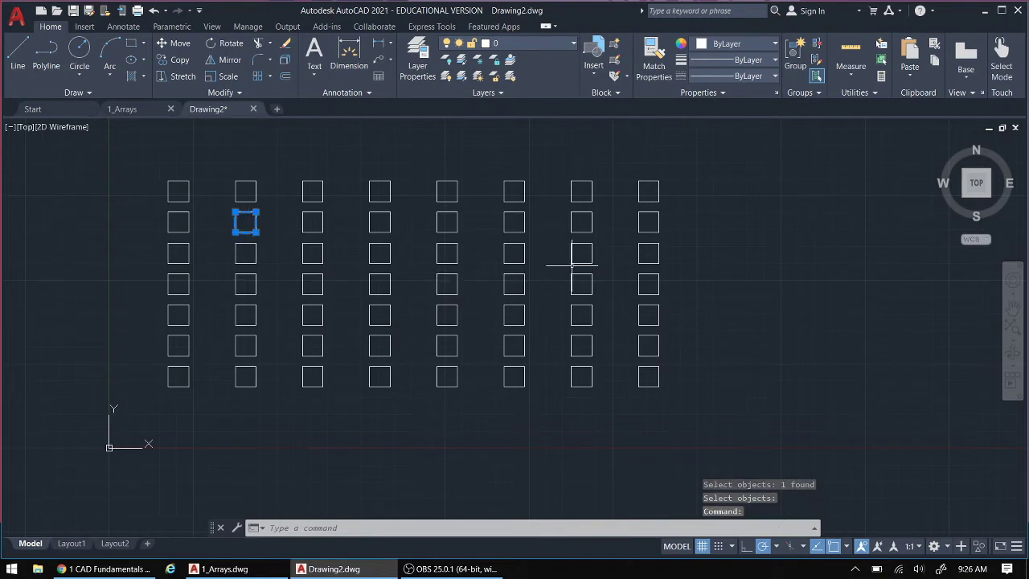
key(Delete)
click(317, 305)
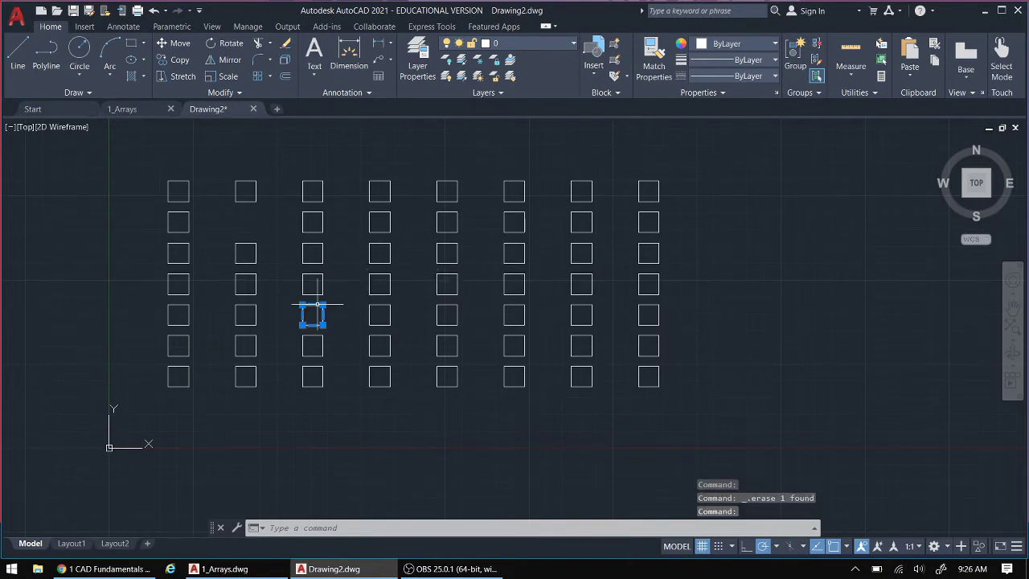
key(Delete)
click(379, 313)
key(Delete)
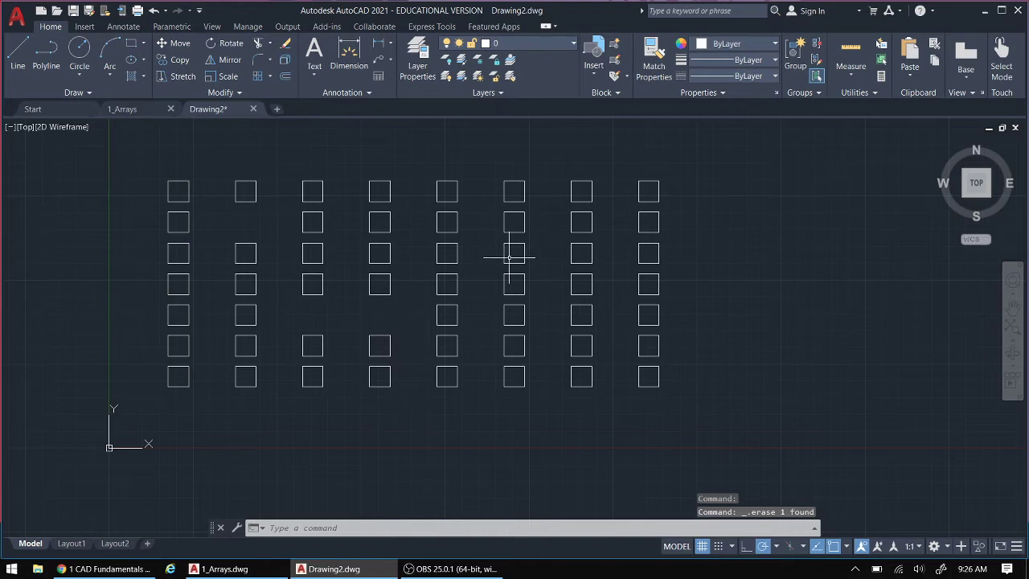
click(509, 257)
key(Delete)
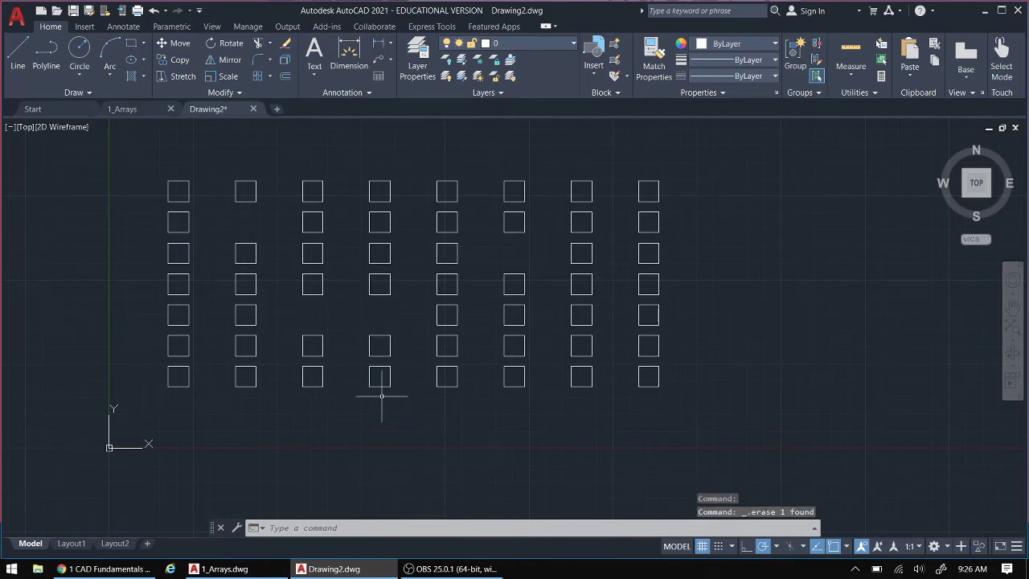
click(381, 388)
key(Delete)
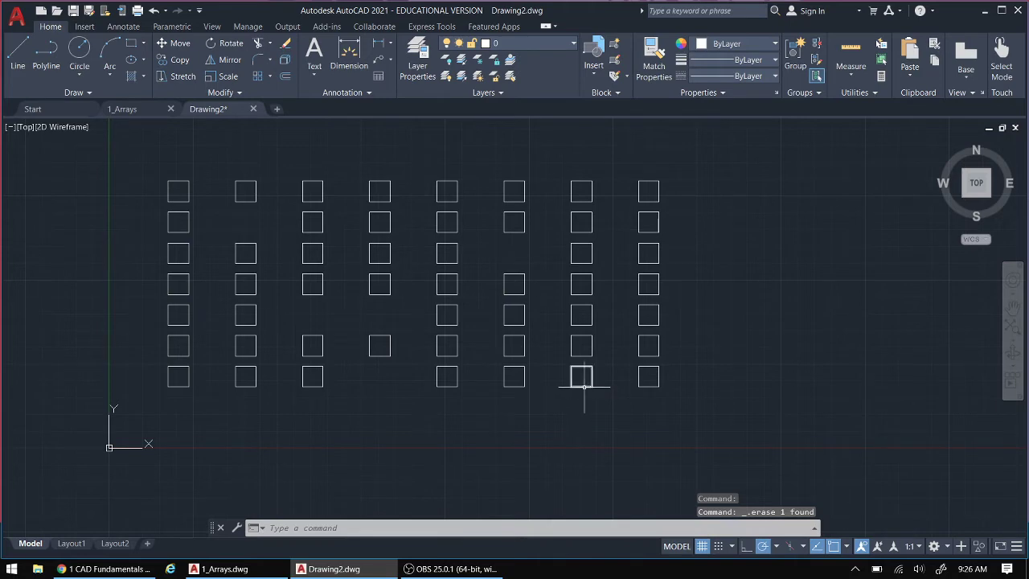
click(581, 386)
key(Delete)
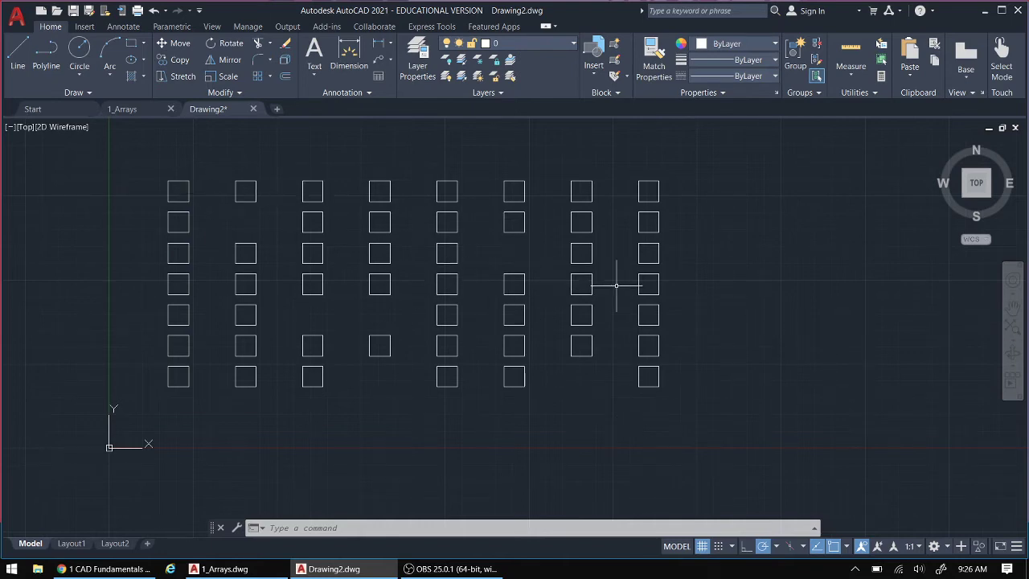
middle_drag(617, 286, 274, 305)
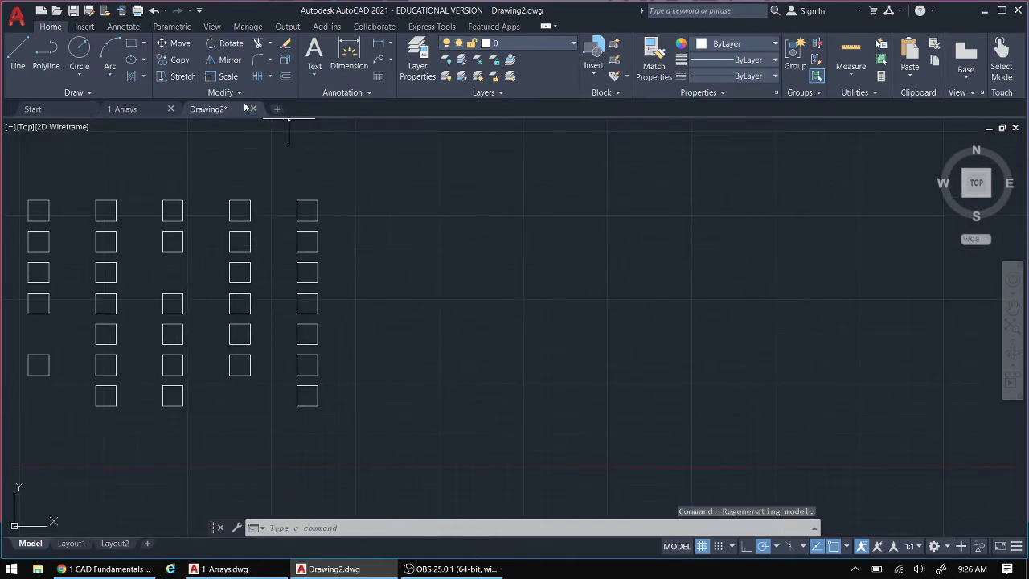
Draw a circle by centre and radius to the right of the square grid
click(81, 51)
click(593, 249)
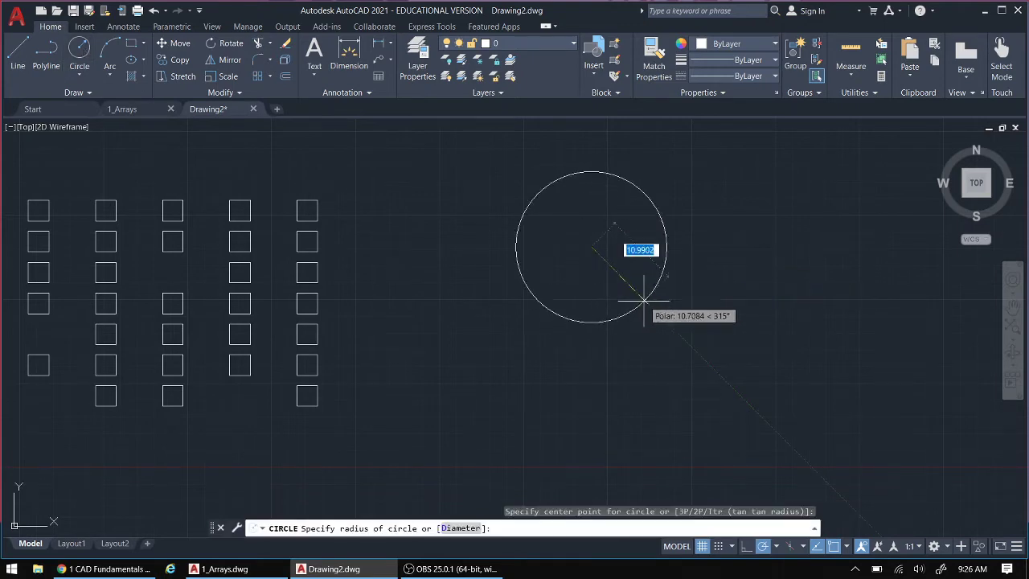
click(679, 320)
middle_drag(598, 259, 601, 323)
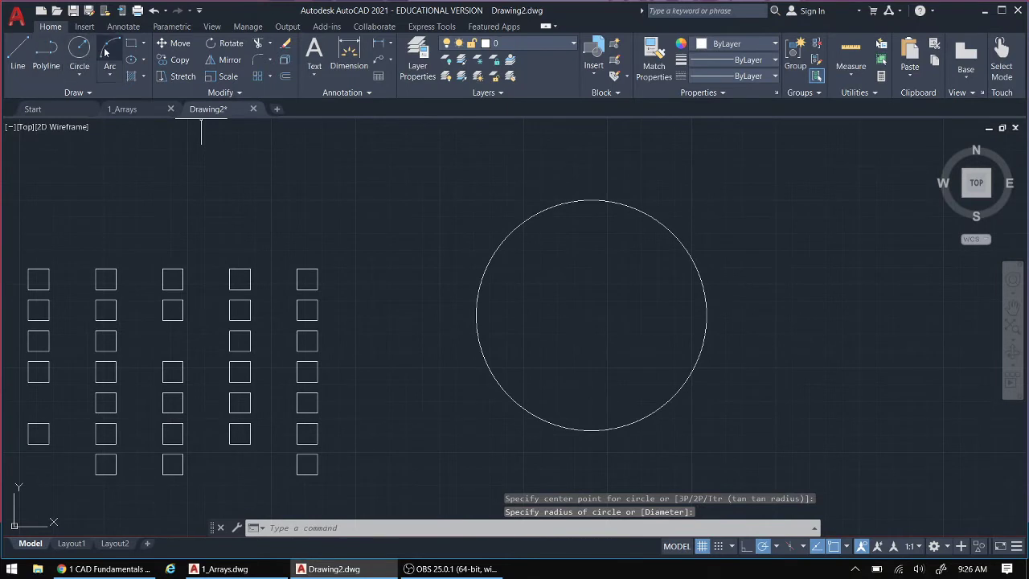
Draw a small square above the circle and move it to sit centred on top
click(131, 44)
click(564, 165)
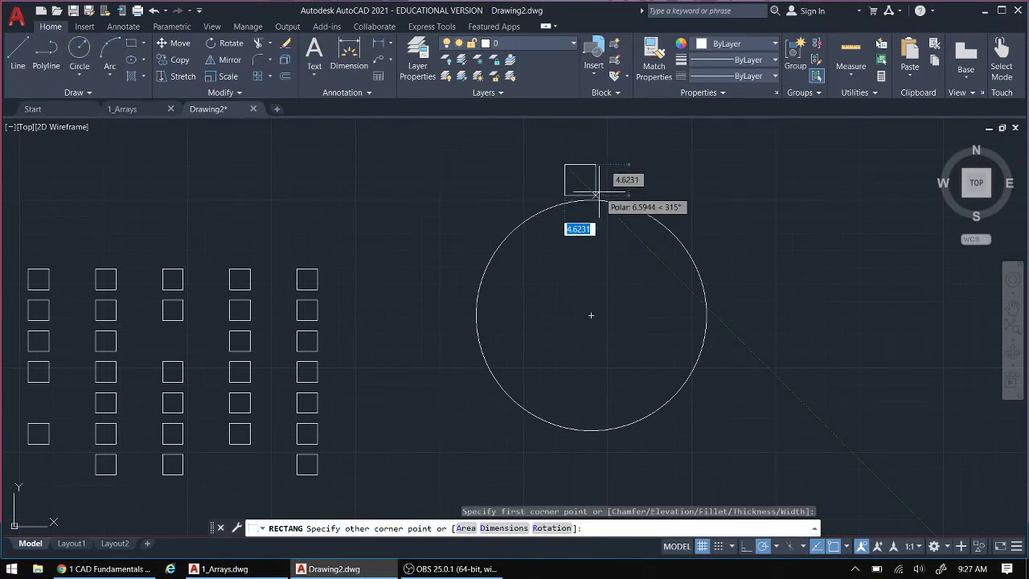
click(594, 193)
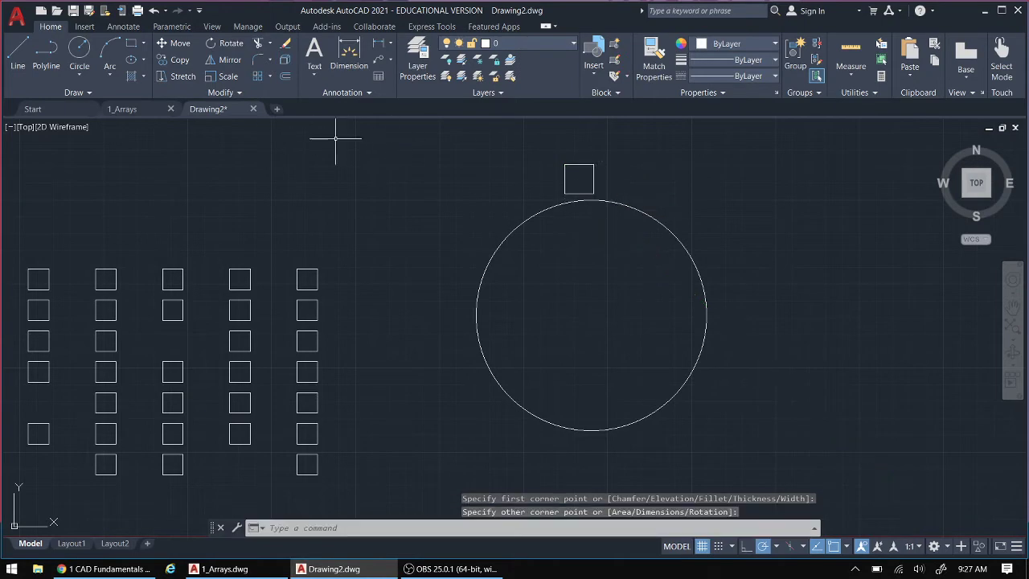
scroll(595, 170, up, 5)
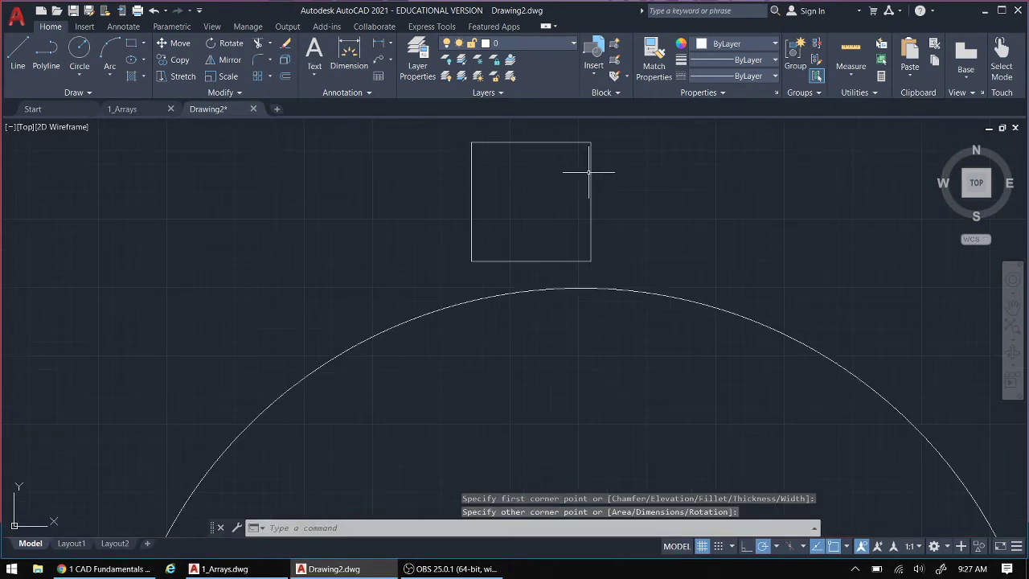
click(591, 170)
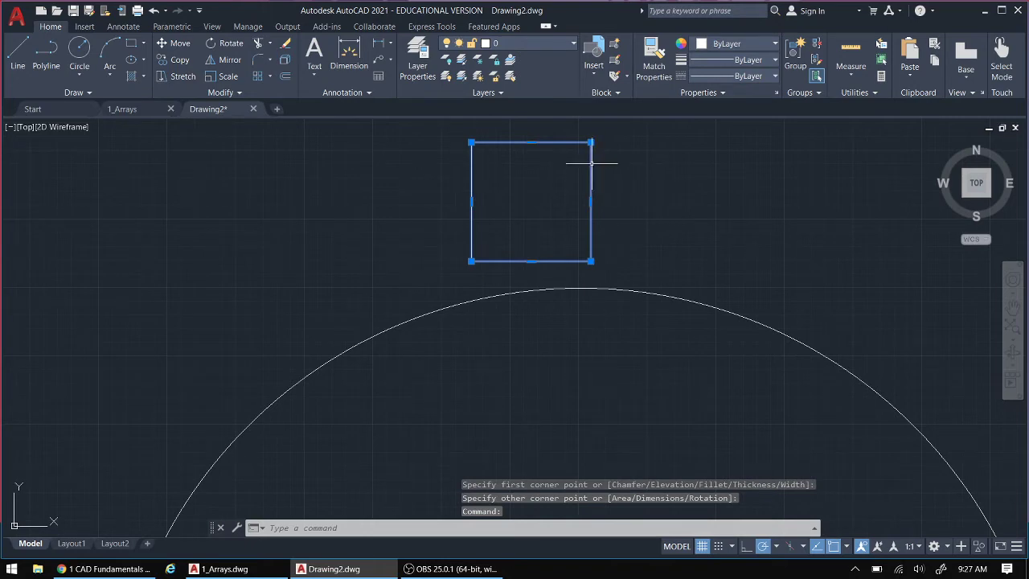
drag(591, 163, 623, 157)
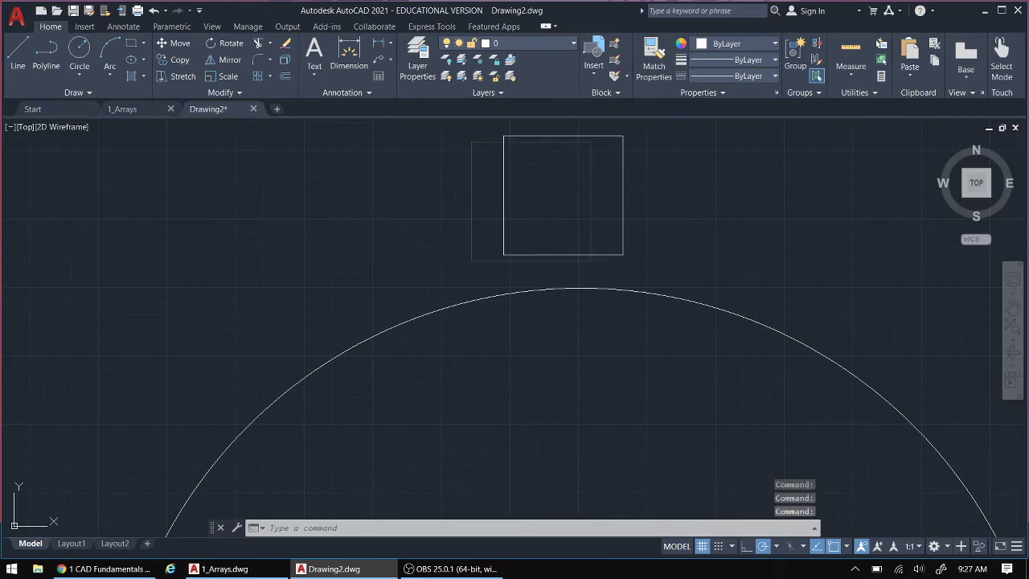
scroll(682, 181, down, 2)
scroll(682, 181, down, 3)
mouse_move(660, 276)
middle_down()
mouse_move(543, 270)
mouse_move(547, 291)
middle_up()
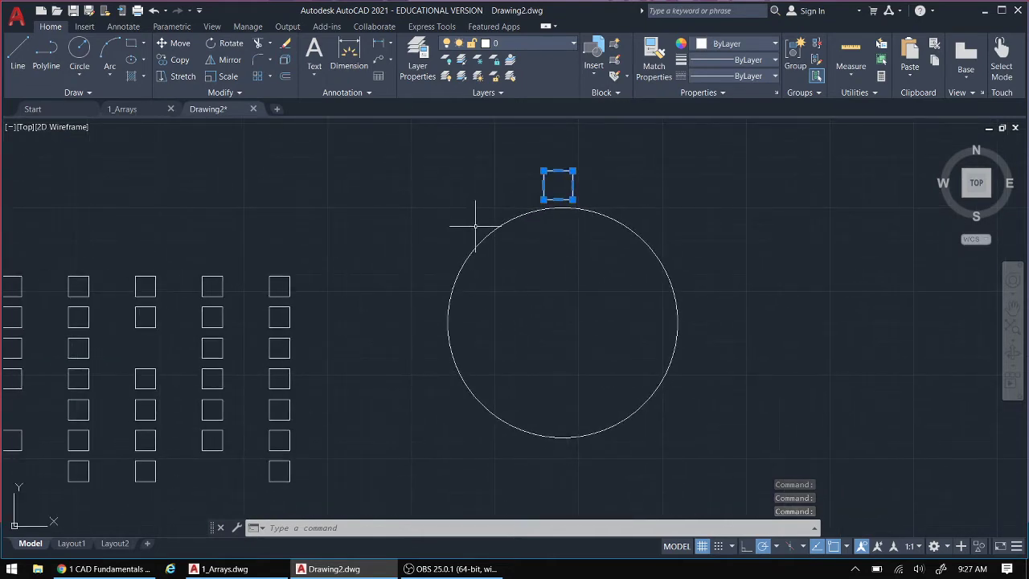
key(Escape)
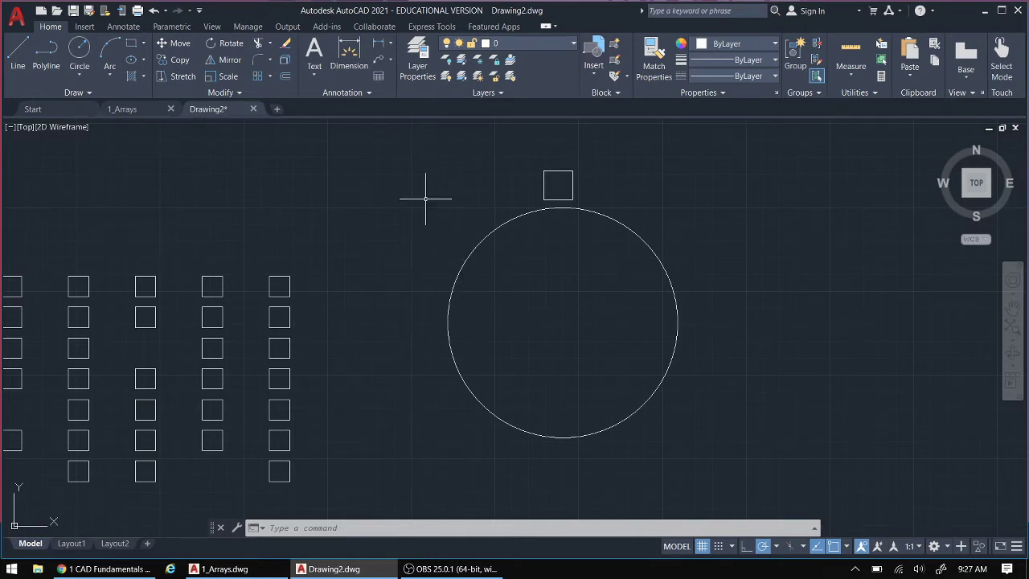
Start a polar array of the small square centred on the circle's centre
click(270, 77)
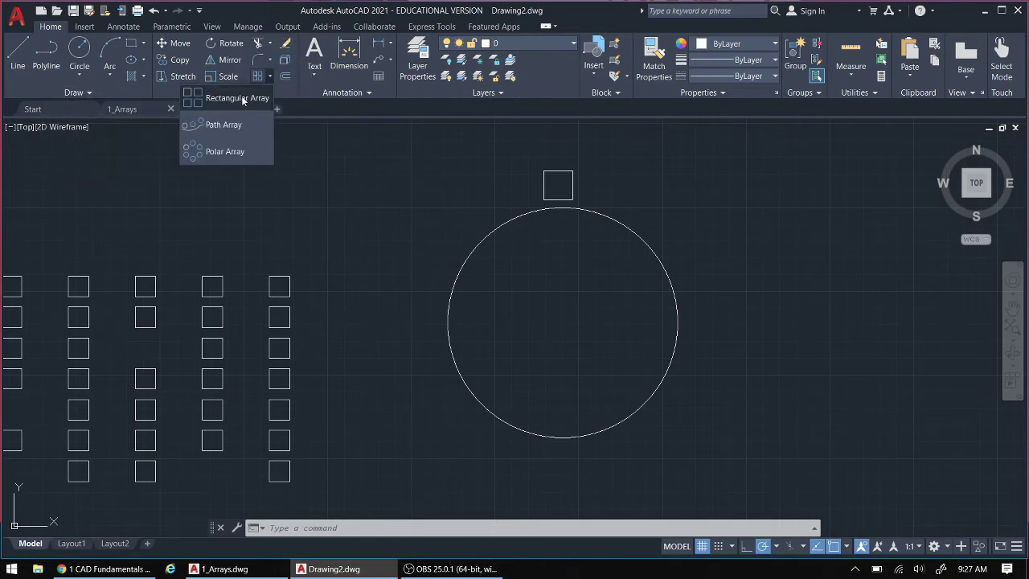
click(224, 153)
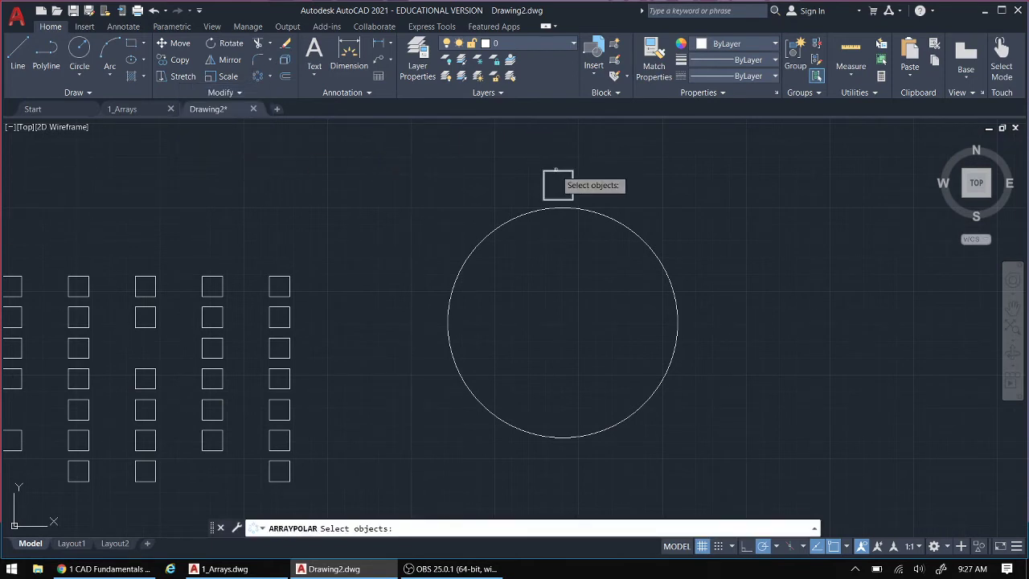
click(557, 172)
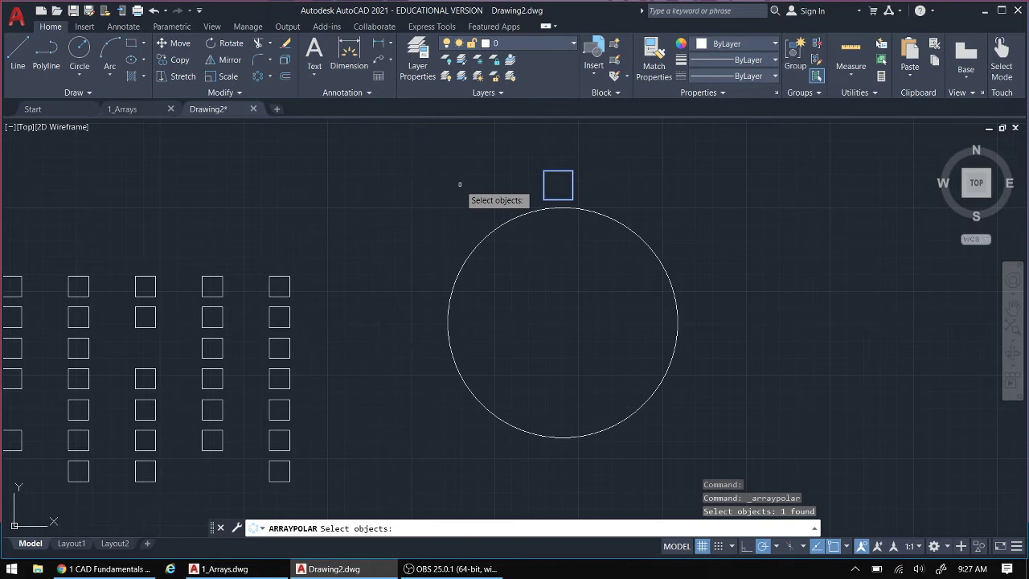
key(Return)
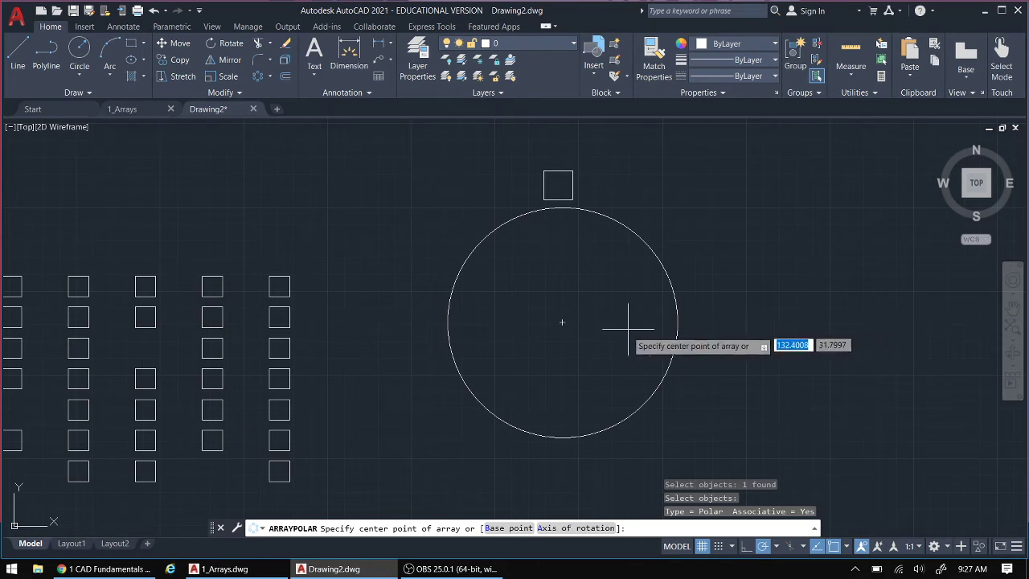
click(562, 322)
text(15)
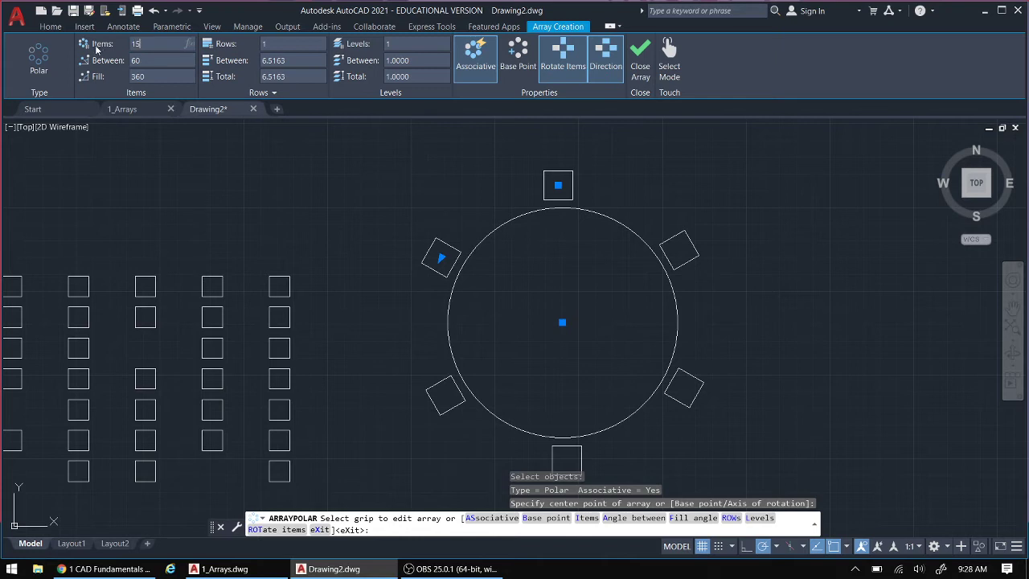
Set the polar array to 15 items, 2 rows and a 270-degree fill angle
key(Return)
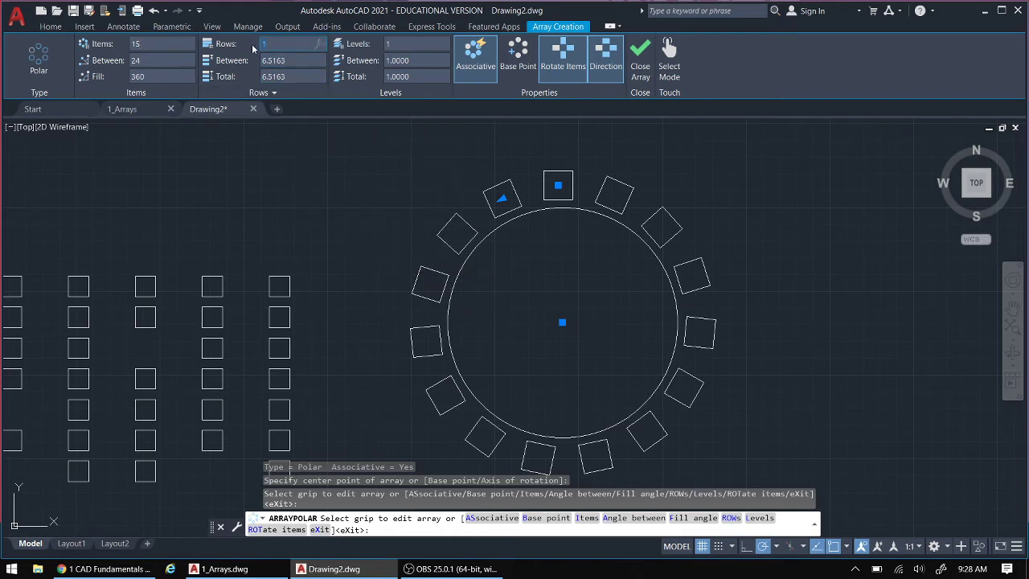
text(2)
key(Return)
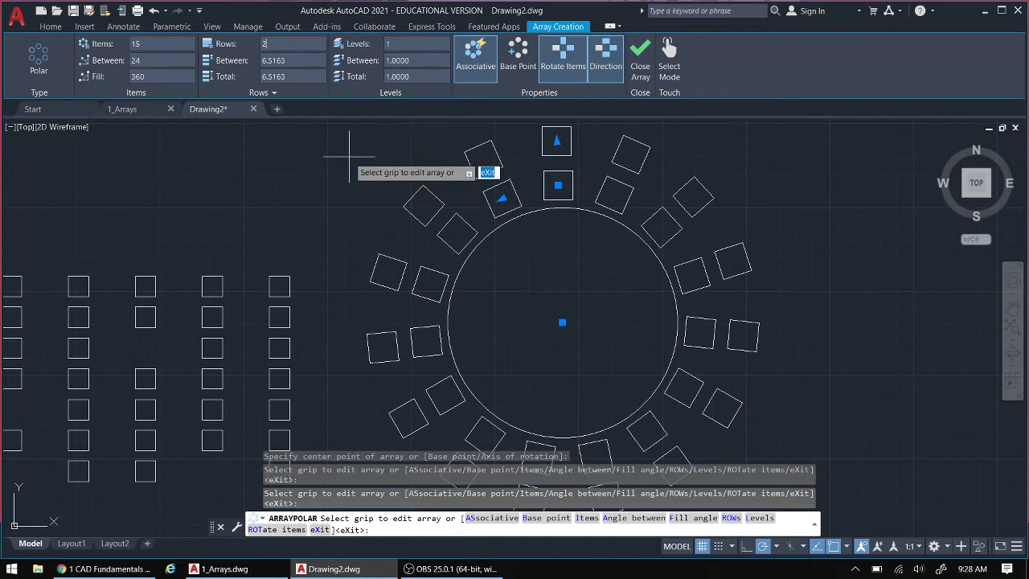
click(147, 77)
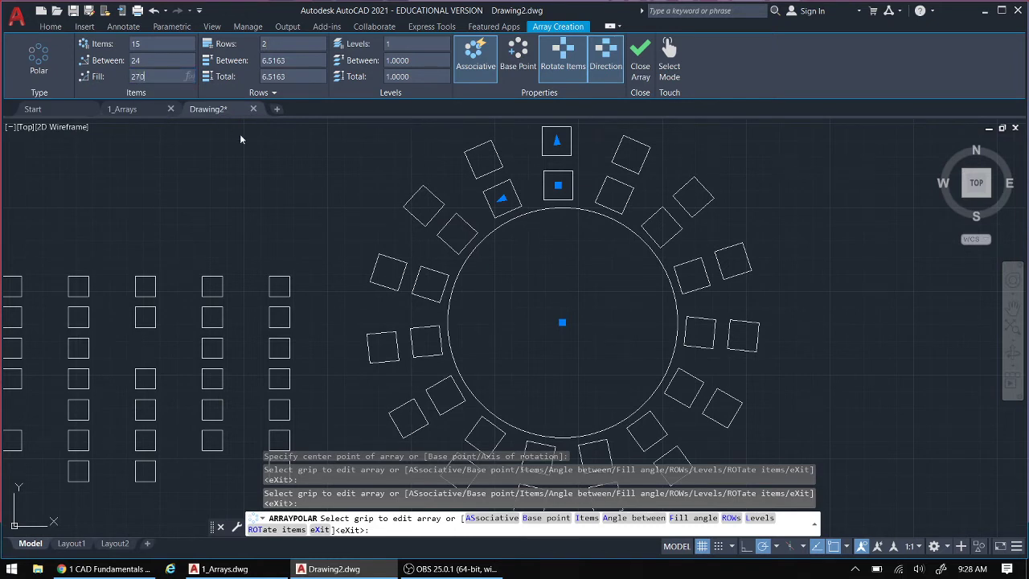
text(270)
key(Return)
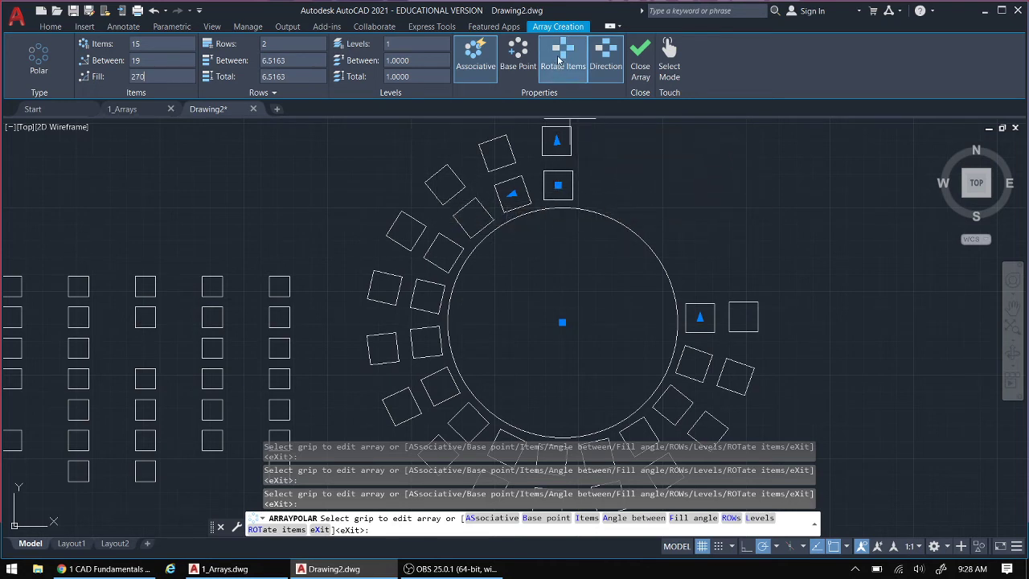
Toggle Rotate Items off and on, leaving the squares rotated to follow the circle
click(558, 60)
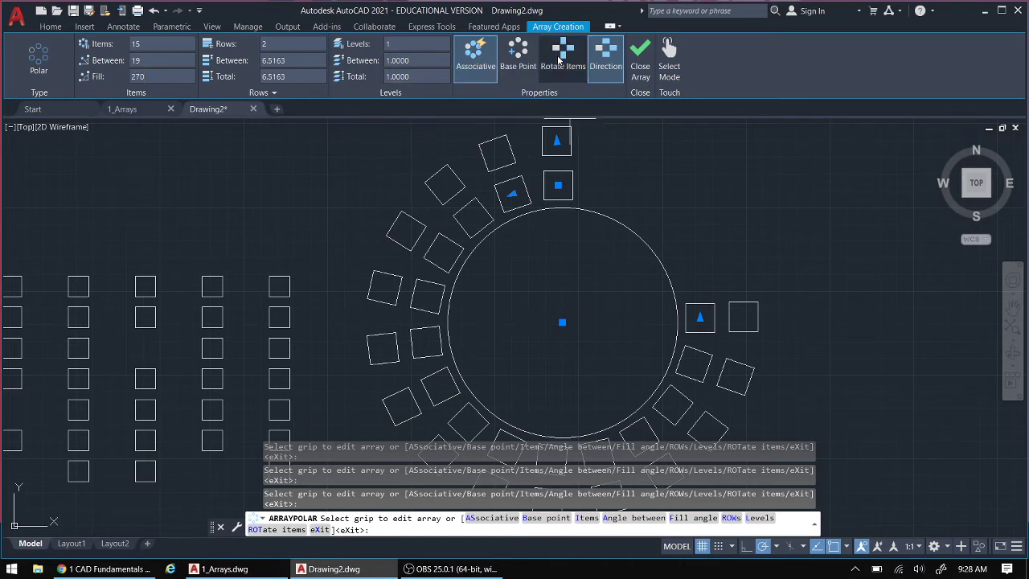
click(559, 61)
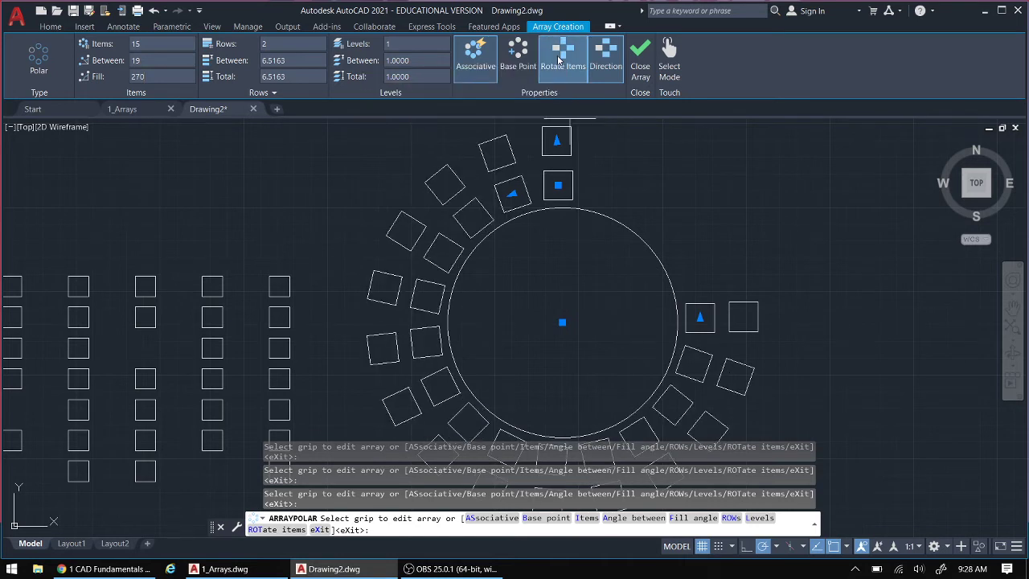
click(558, 60)
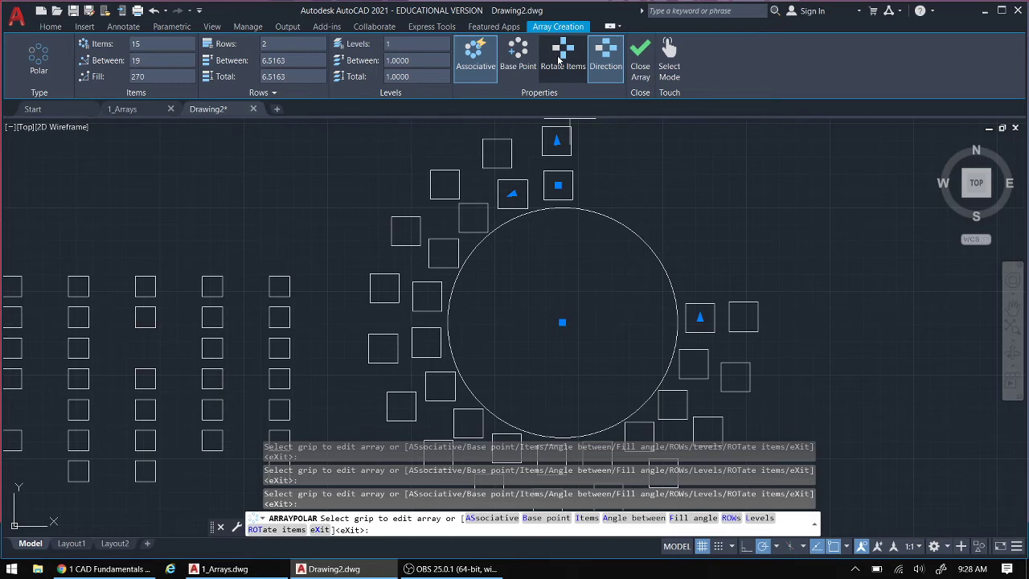
click(558, 60)
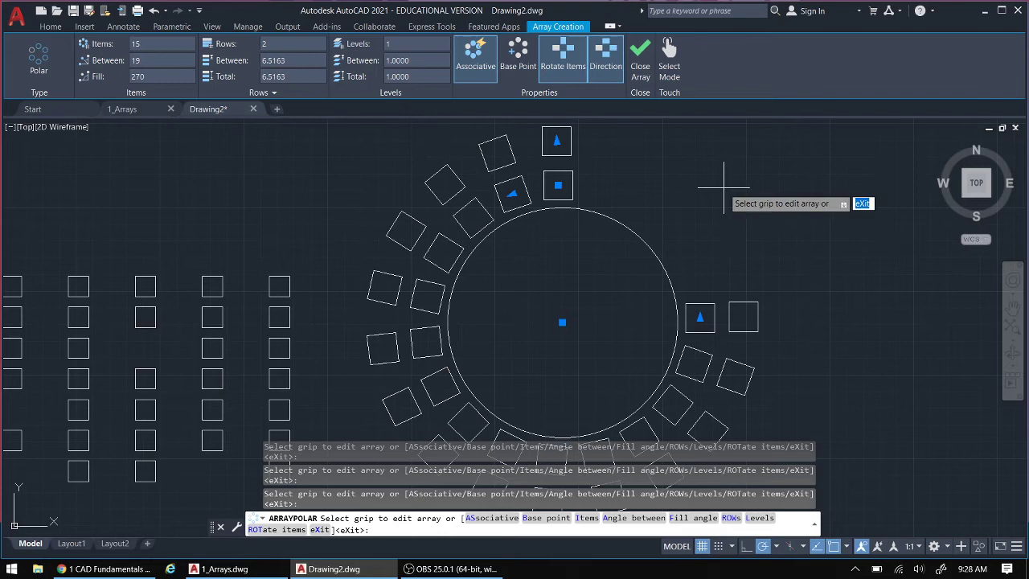
scroll(578, 304, down, 3)
mouse_move(568, 305)
middle_down()
mouse_move(543, 258)
mouse_move(585, 268)
middle_up()
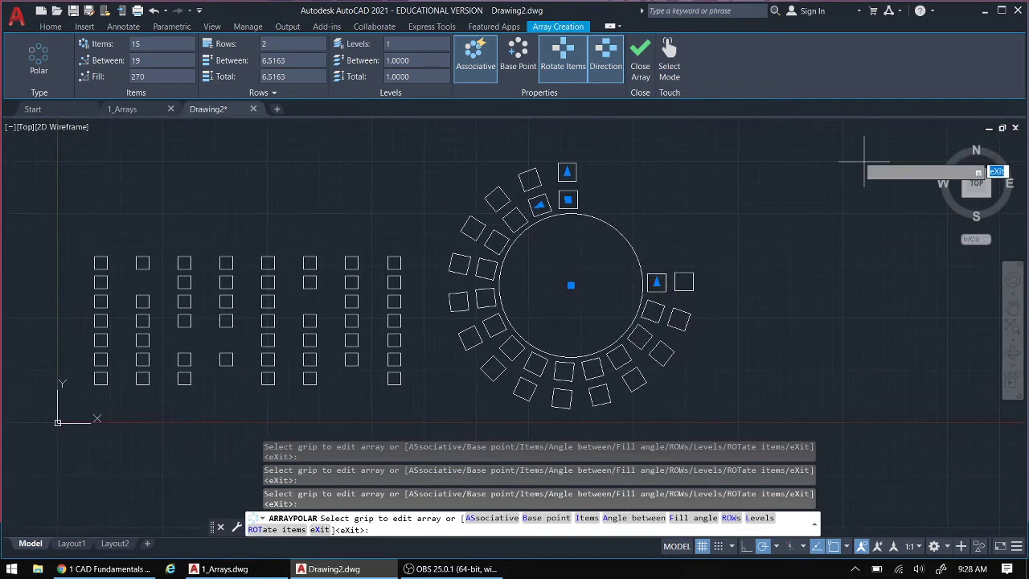
Finish the polar array of squares and switch to the 1_Arrays cylinder drawing
click(640, 50)
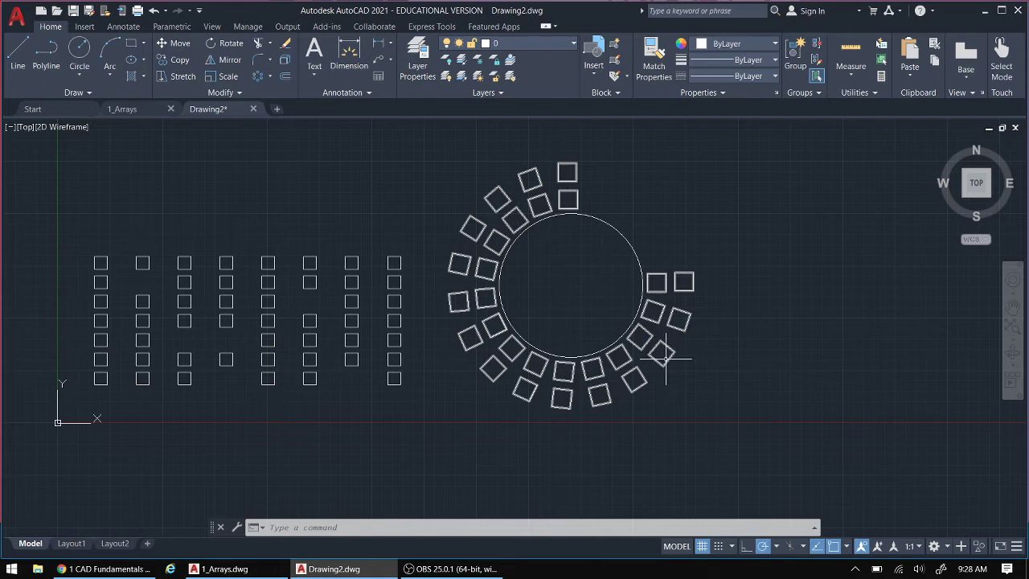
click(667, 359)
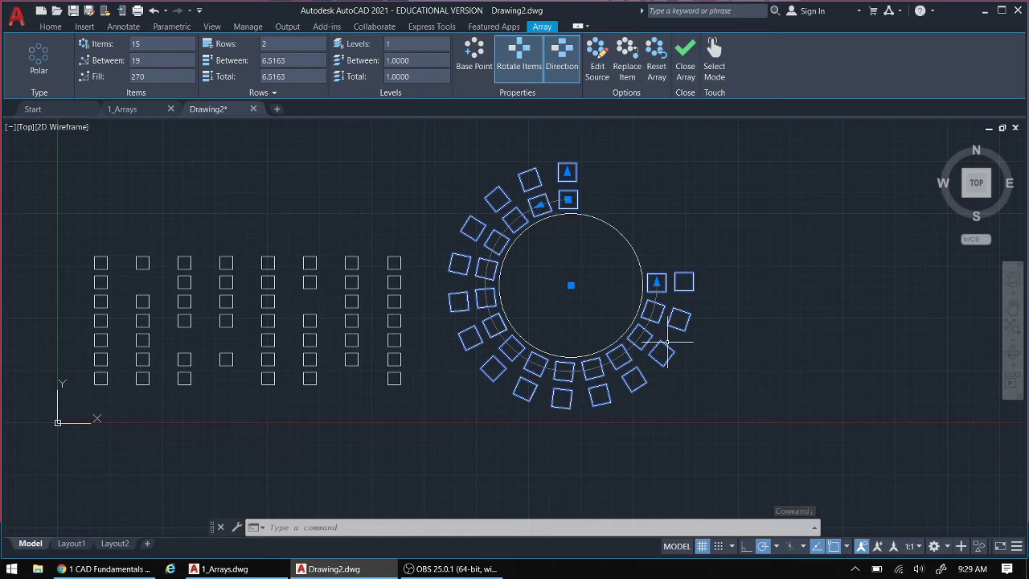
click(141, 110)
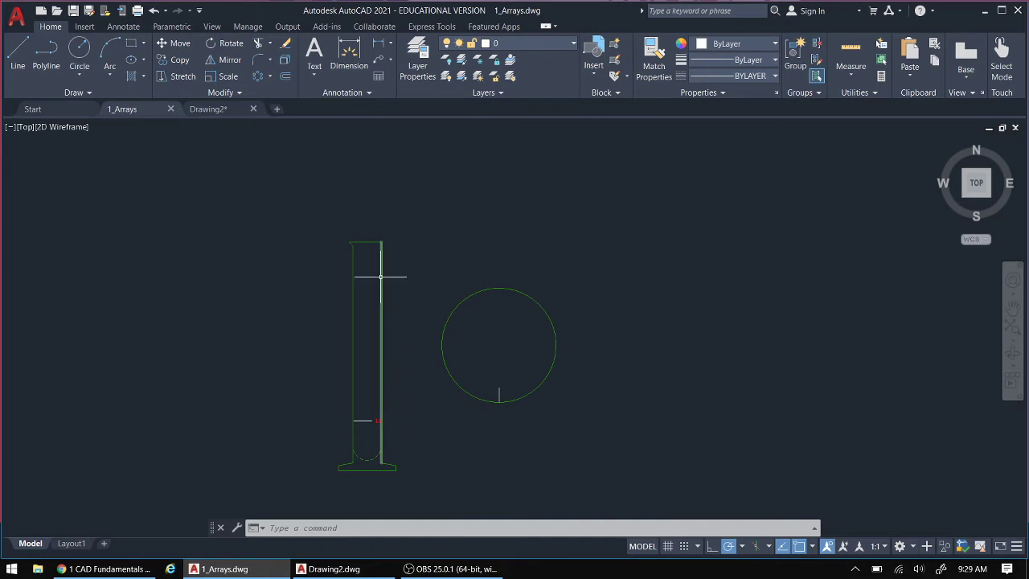
Pan the cylinder drawing and bring up the assignment instructions in the browser
middle_drag(344, 375, 327, 312)
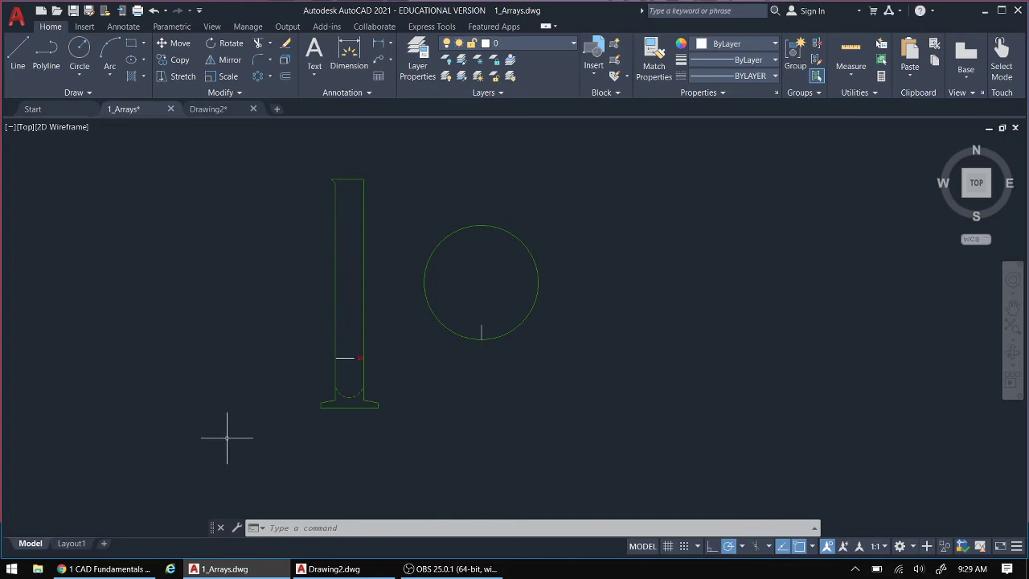
click(118, 569)
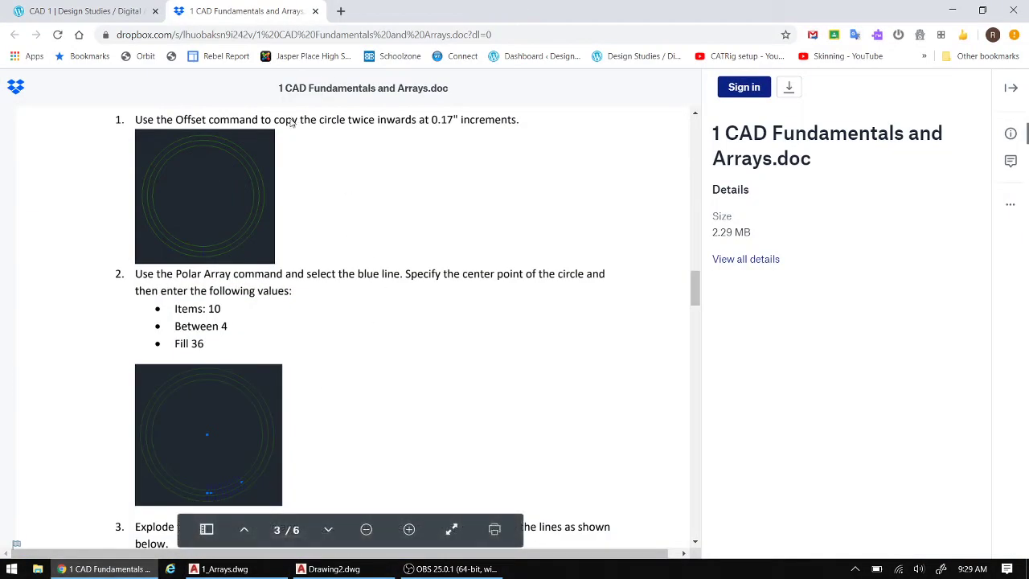
Scroll the instructions to the graduated-cylinder steps 2–4 of Task 1a
scroll(416, 236, up, 5)
scroll(409, 256, up, 4)
scroll(409, 256, up, 6)
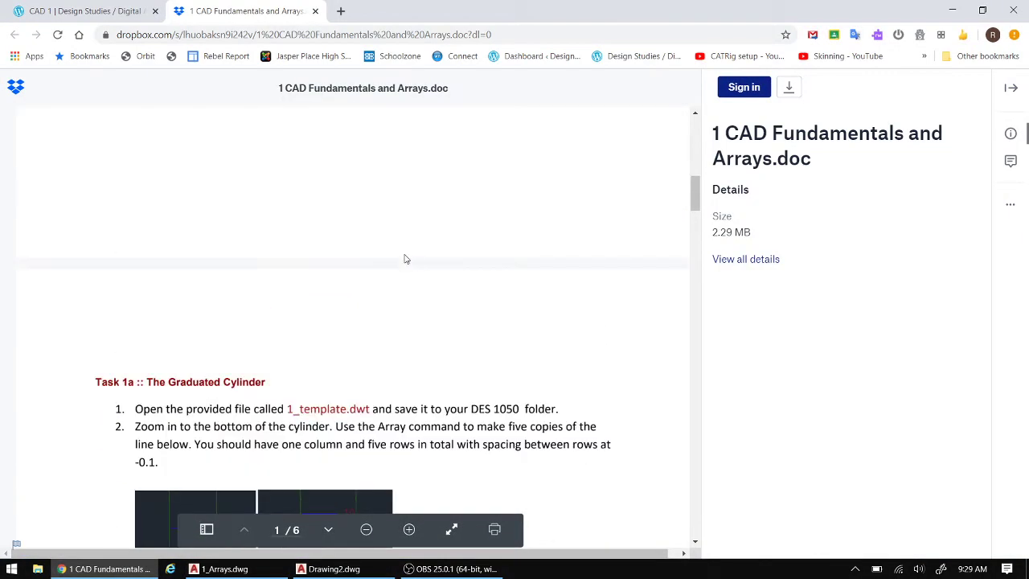
scroll(305, 260, down, 2)
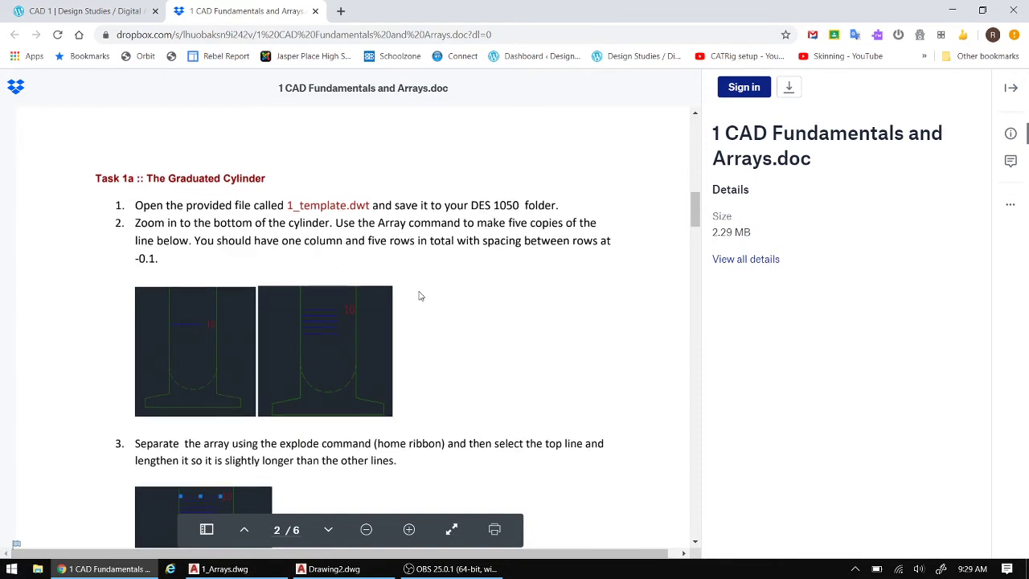
scroll(386, 298, down, 2)
scroll(370, 338, down, 1)
scroll(361, 354, down, 2)
scroll(361, 343, down, 2)
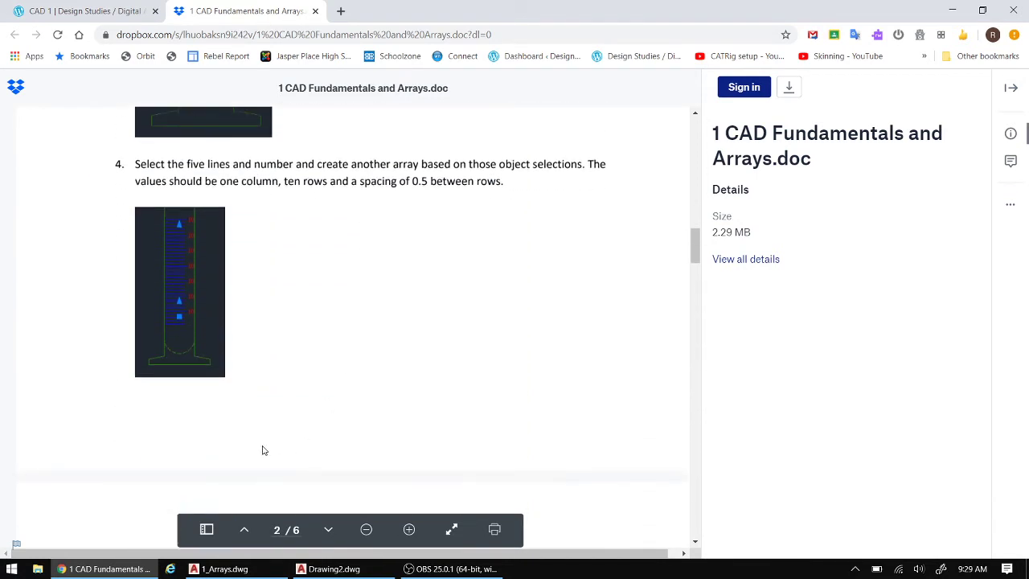
Return to the 1_Arrays drawing and zoom in on the cylinder
click(326, 568)
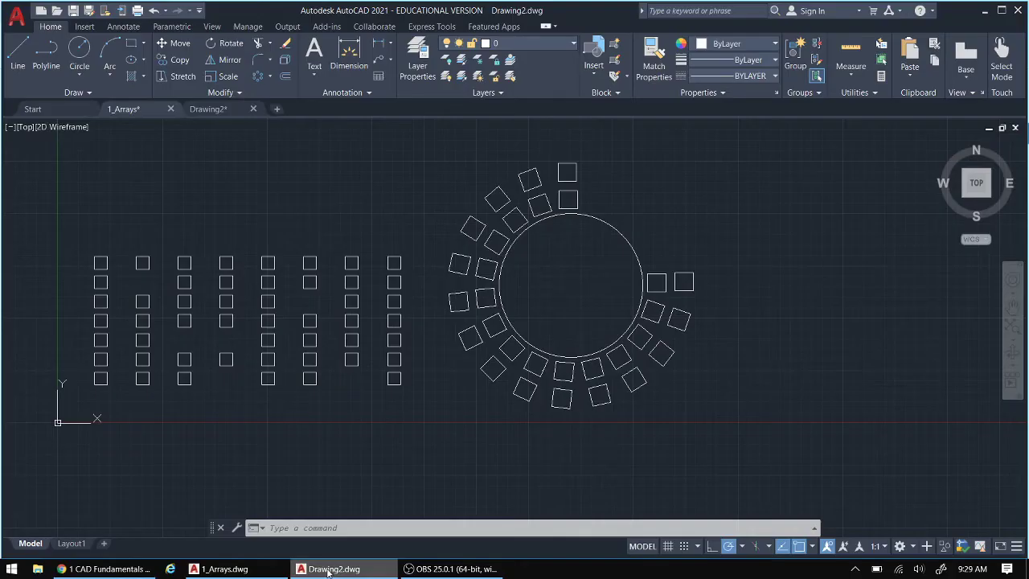
click(235, 569)
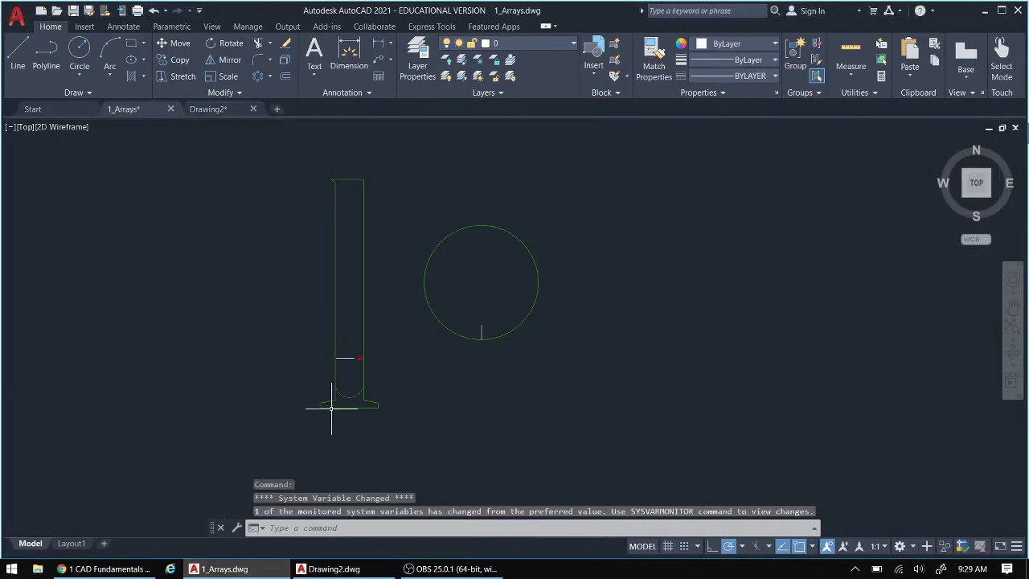
scroll(341, 395, up, 5)
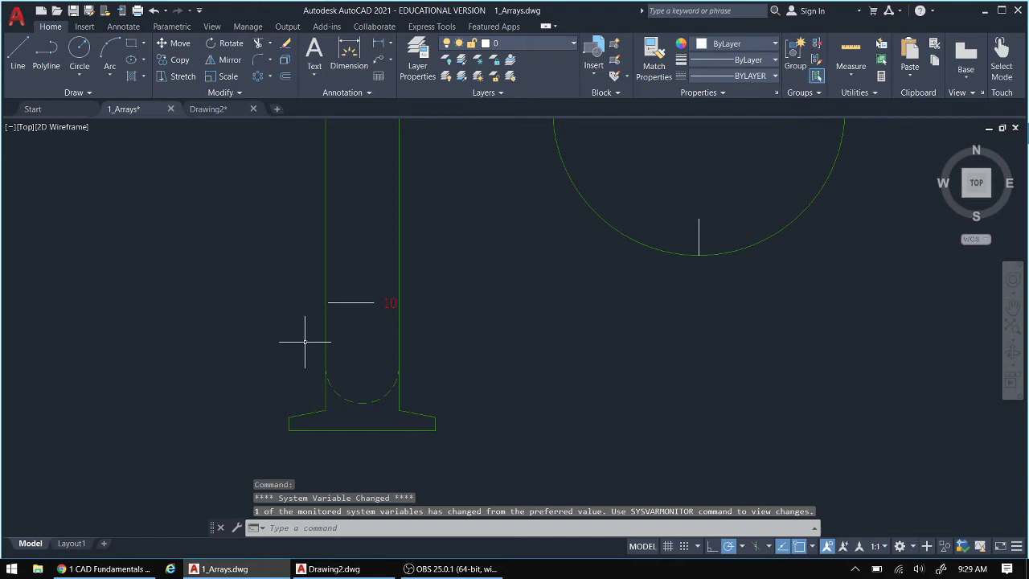
Start a 1-column, 5-row rectangular array of the tick line beside the 10
click(349, 302)
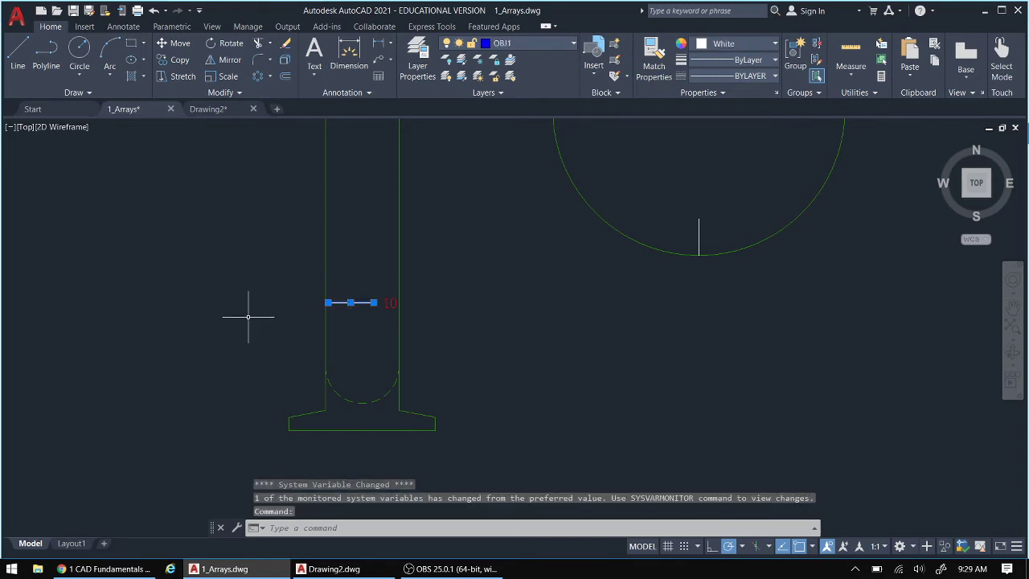
click(272, 77)
click(227, 99)
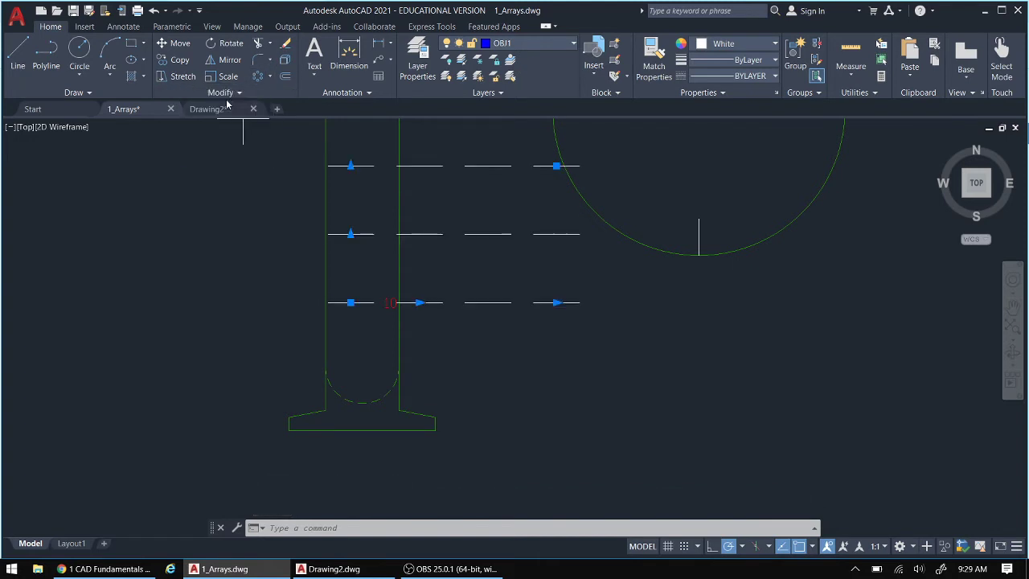
scroll(363, 252, down, 2)
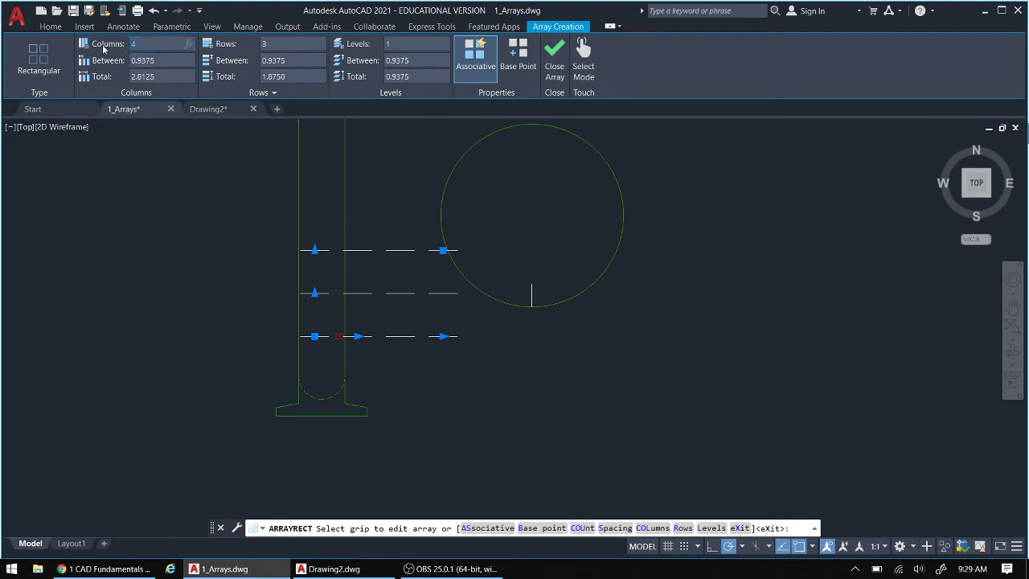
key(Return)
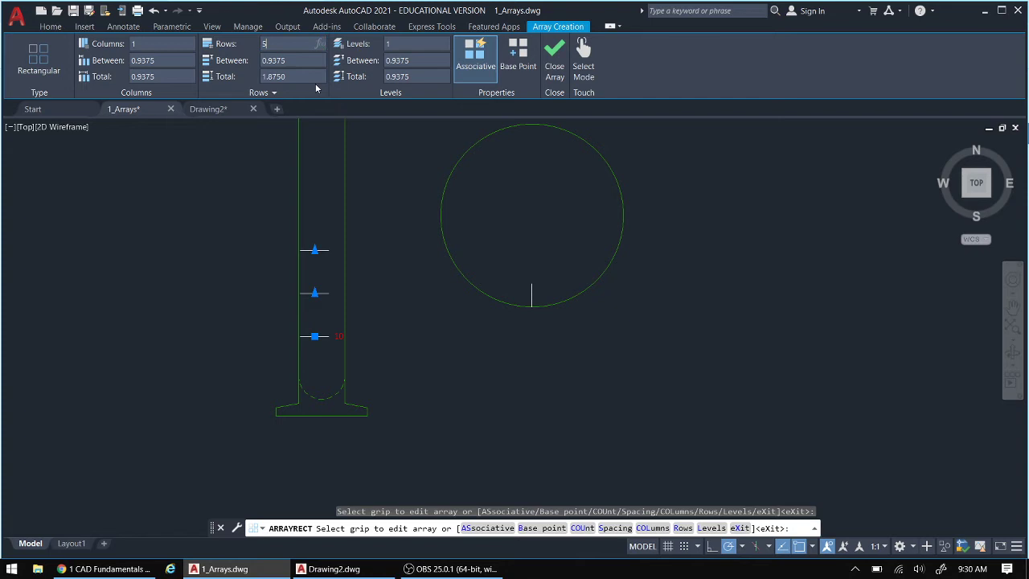
key(Return)
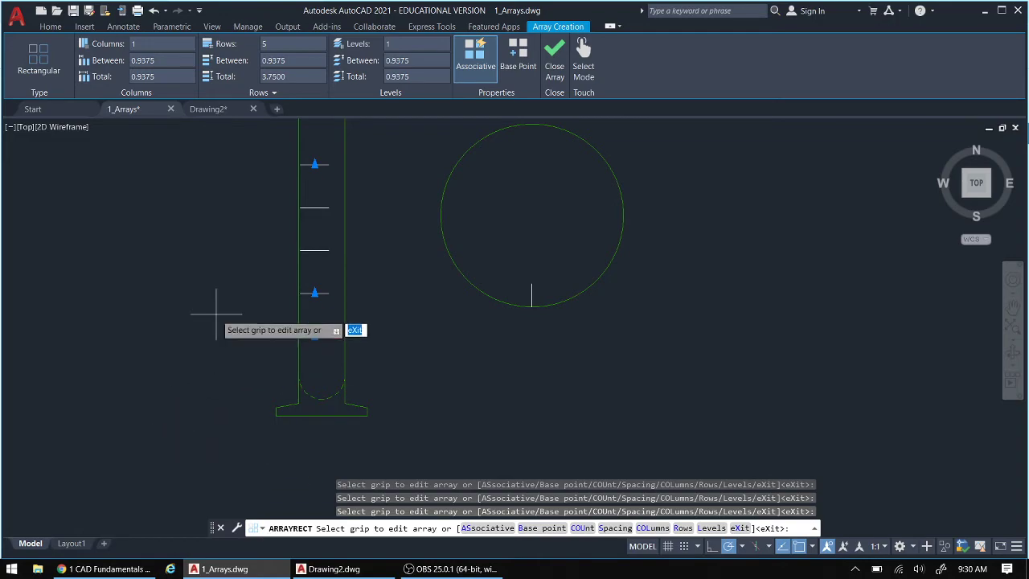
click(110, 569)
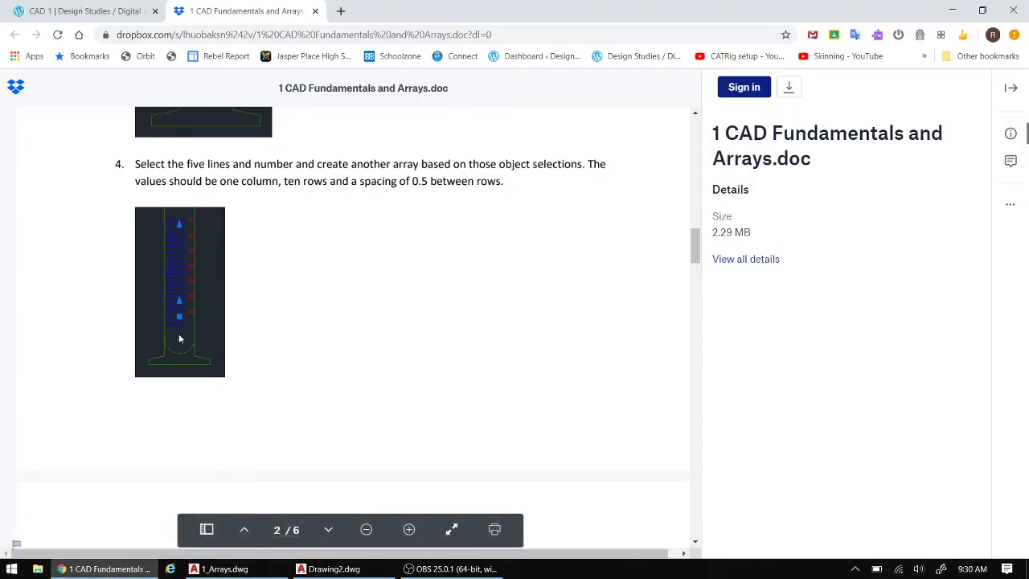
Find the -0.1 row spacing requirement in Task 1a step 2
scroll(350, 276, up, 1)
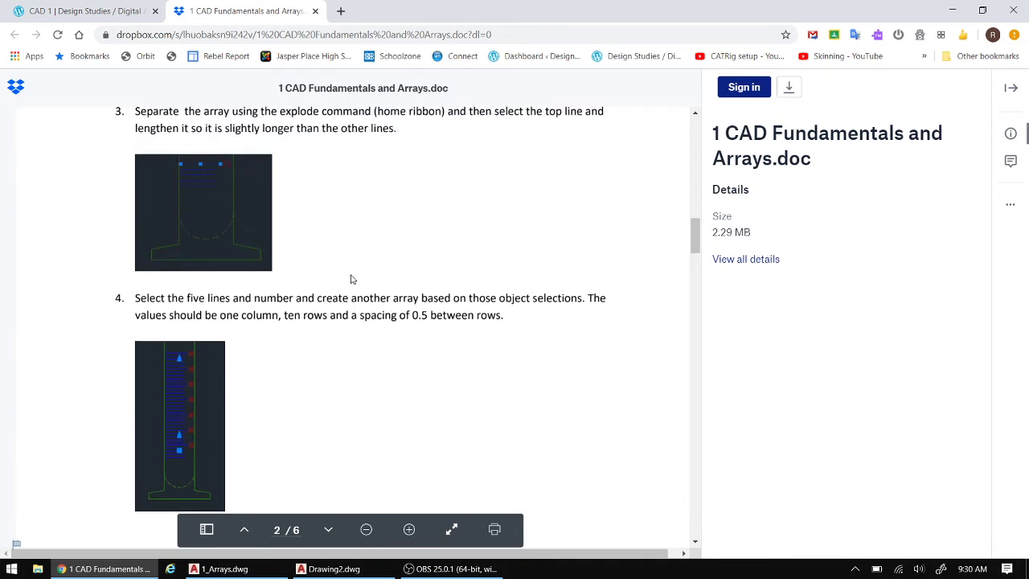
scroll(357, 286, up, 2)
scroll(378, 308, up, 2)
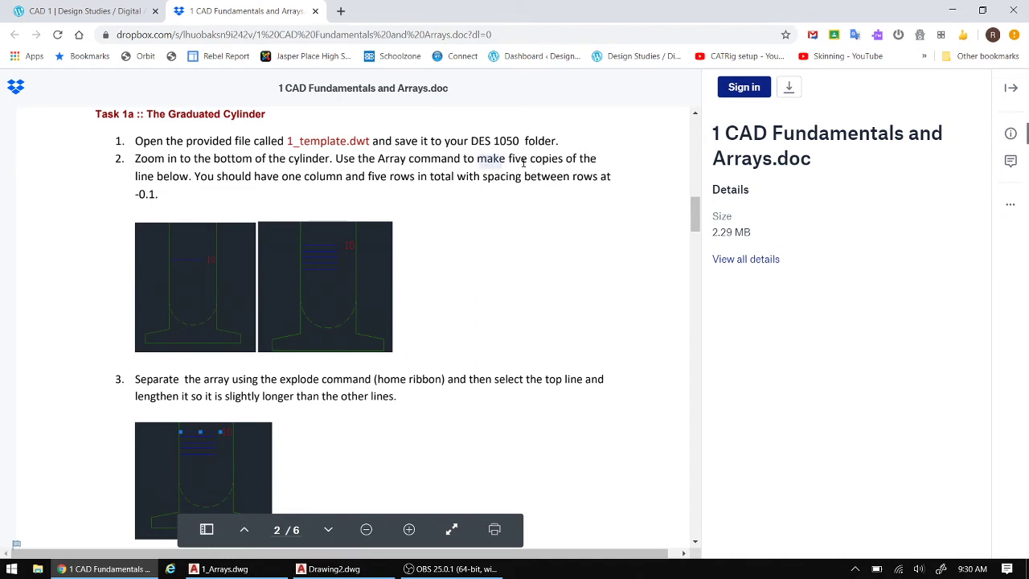
drag(525, 163, 562, 164)
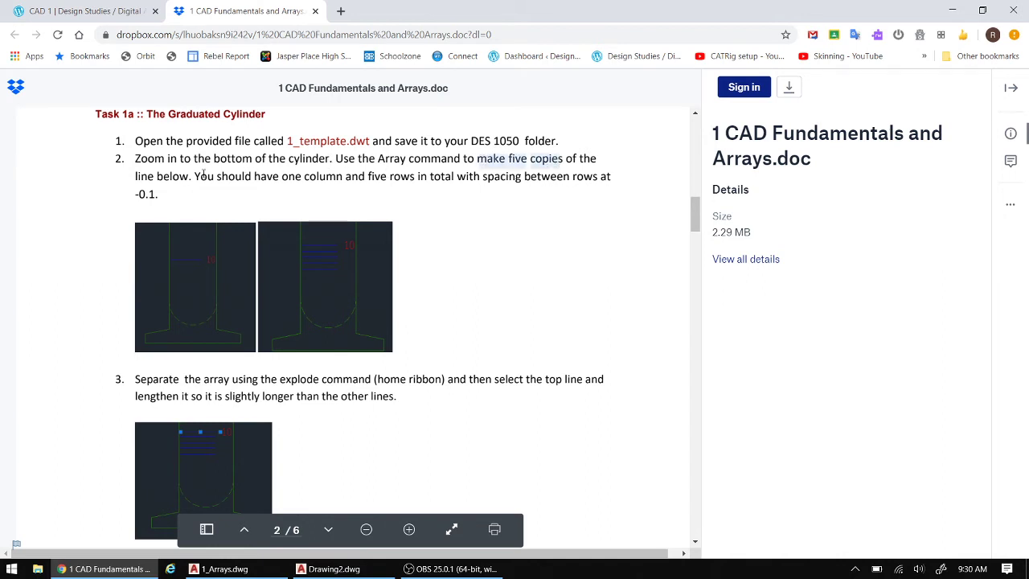
drag(200, 178, 134, 141)
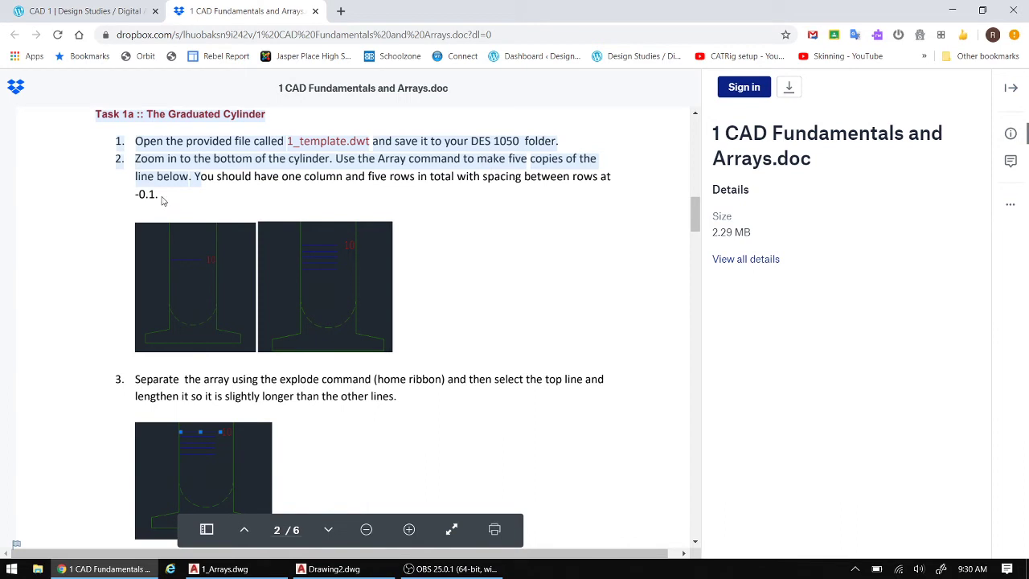
drag(161, 199, 156, 193)
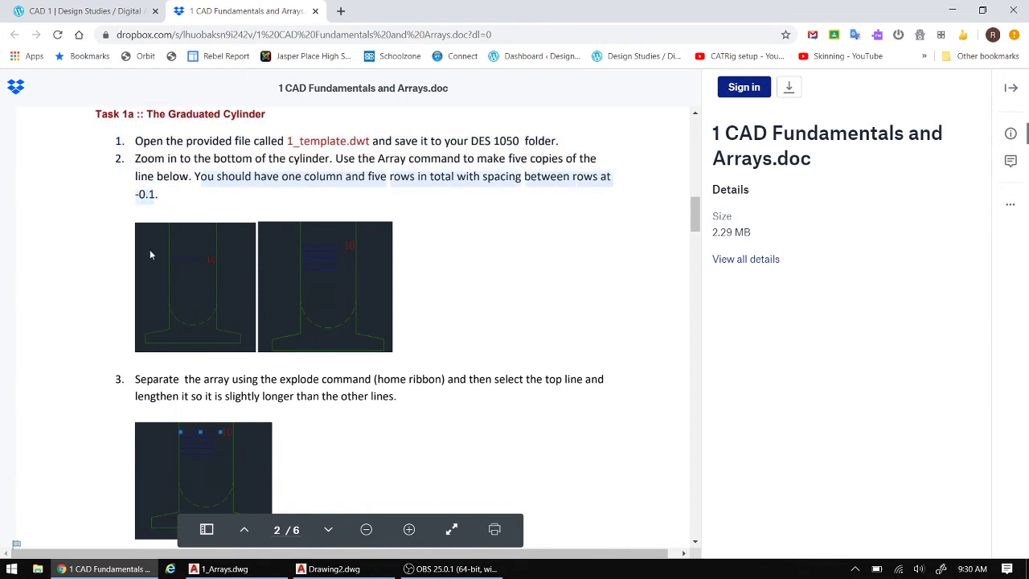
click(227, 571)
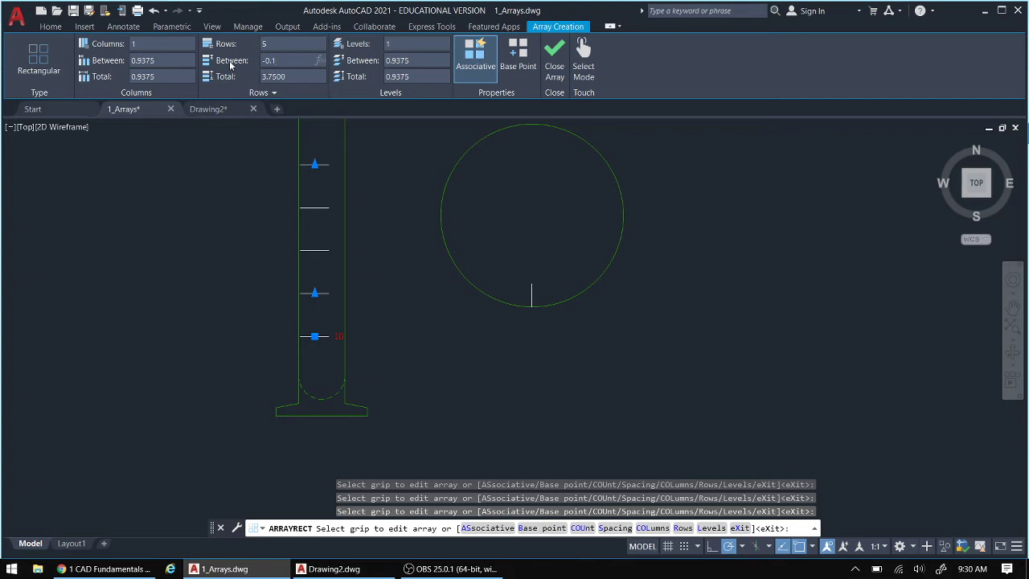
Apply -0.1 row spacing and close the five-line tick array below the 10
key(Return)
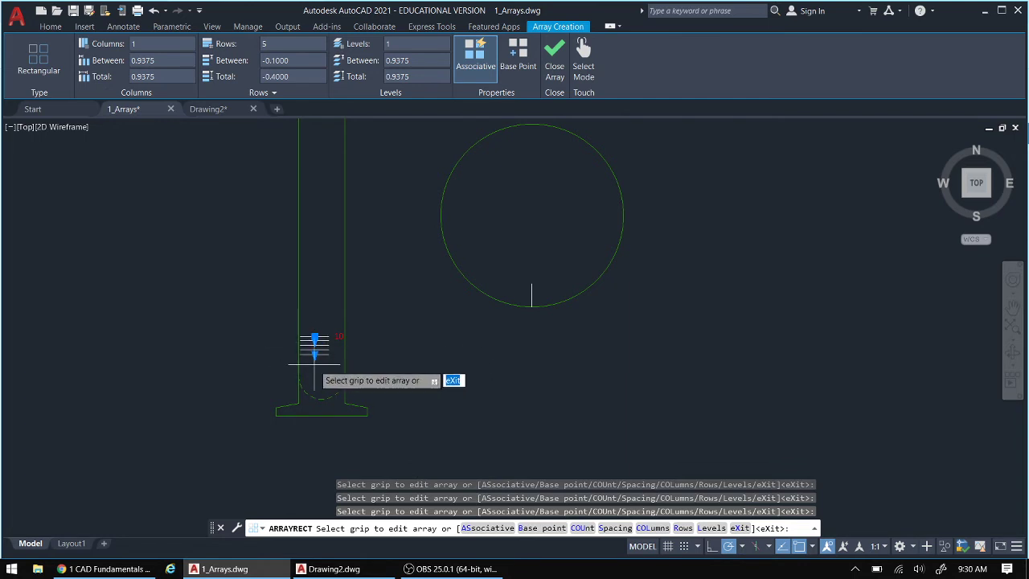
scroll(322, 362, up, 4)
scroll(323, 362, up, 2)
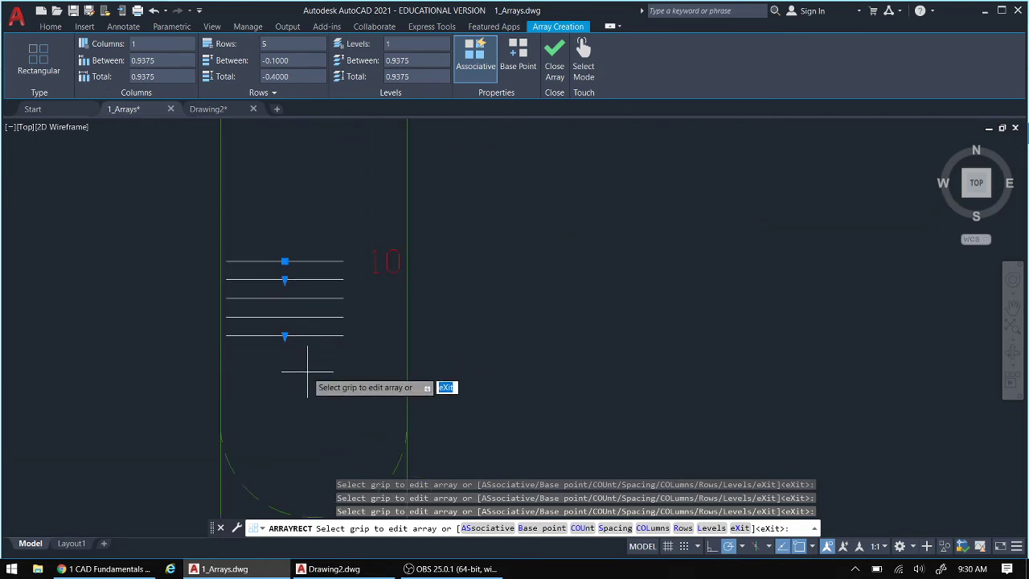
middle_drag(305, 368, 332, 344)
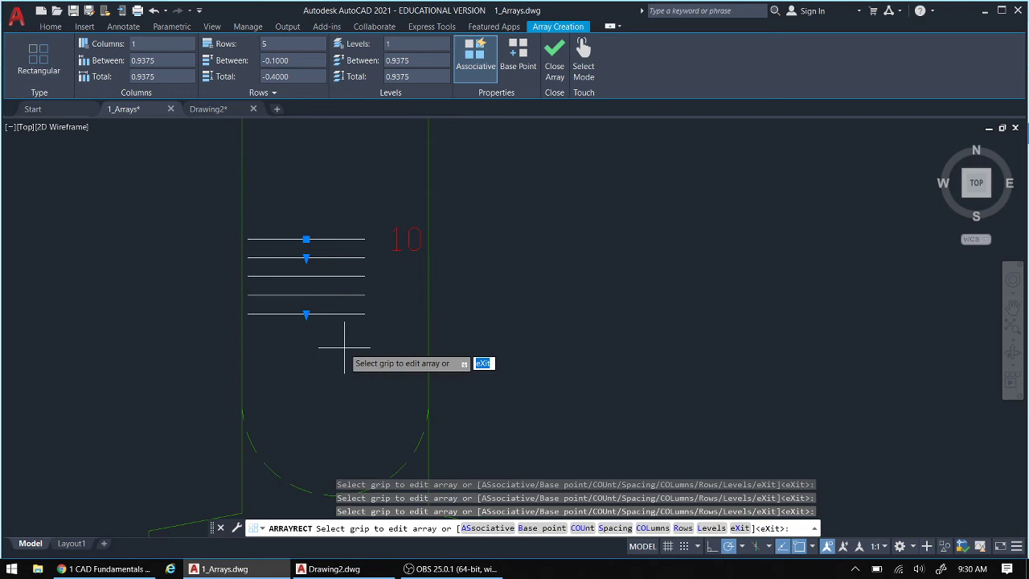
click(553, 64)
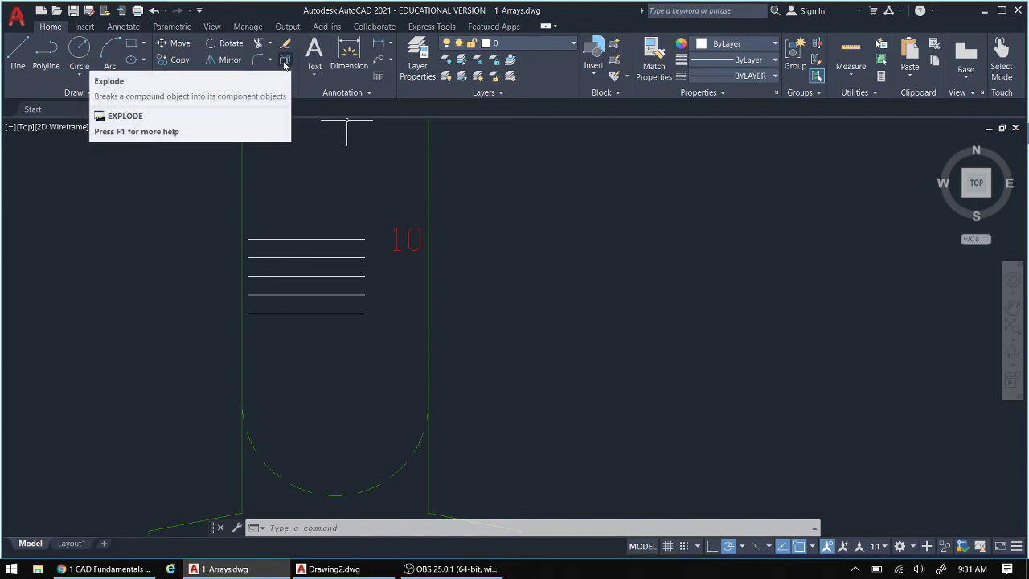
Explode the tick-line array into separate lines
click(284, 62)
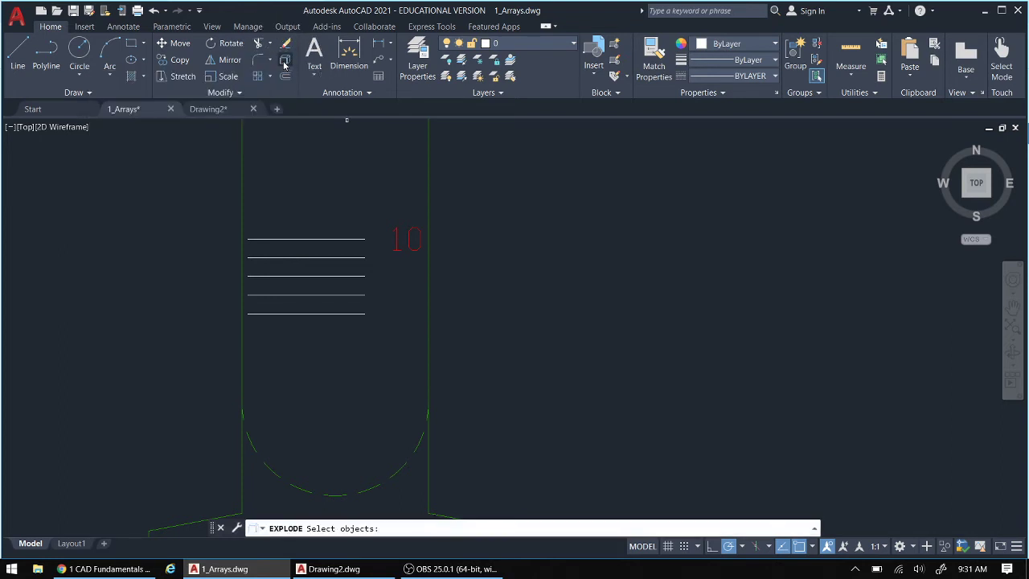
click(295, 239)
key(Return)
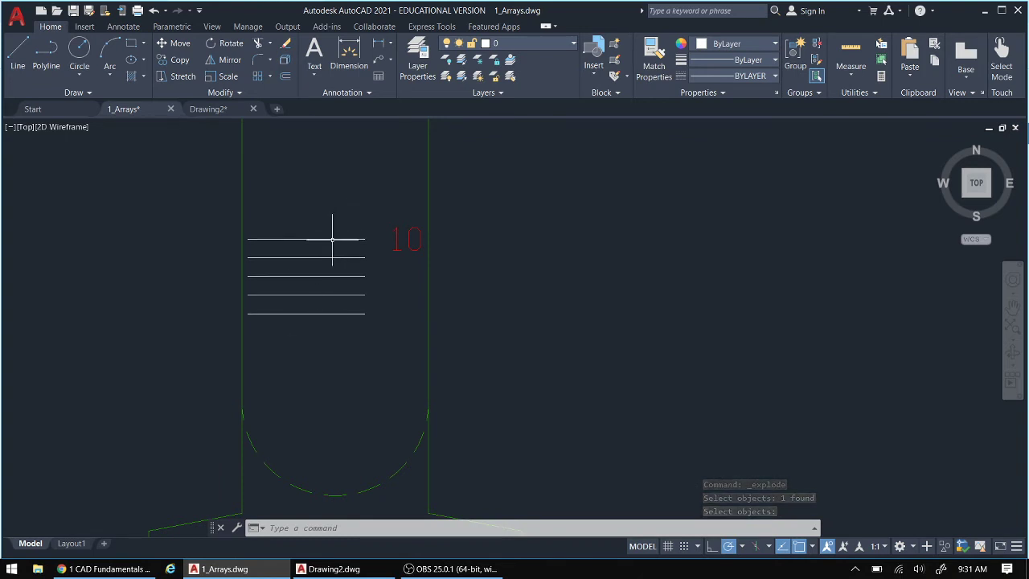
Stretch the top tick's right end out to reach the 10 label
click(332, 238)
click(364, 238)
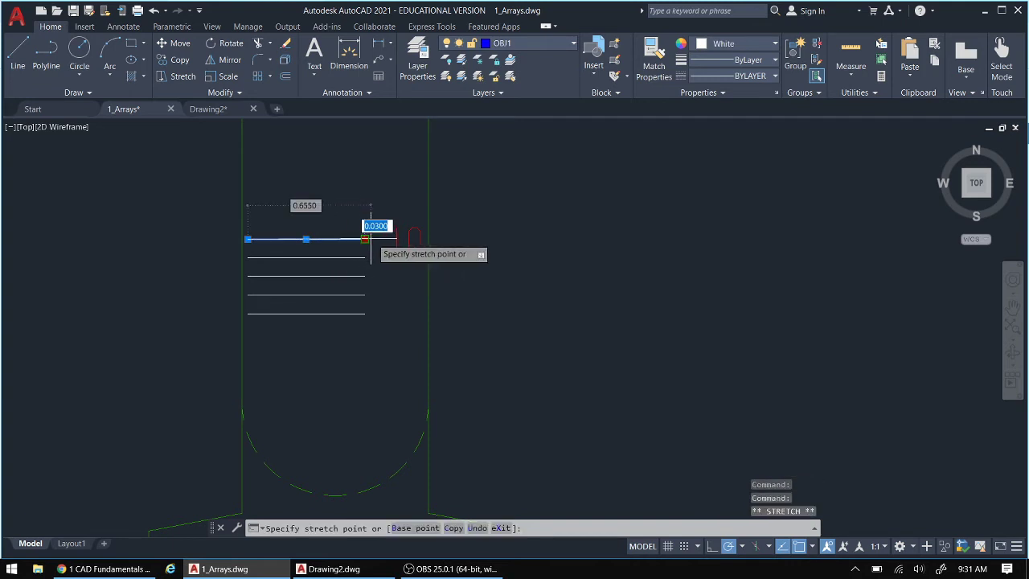
click(390, 238)
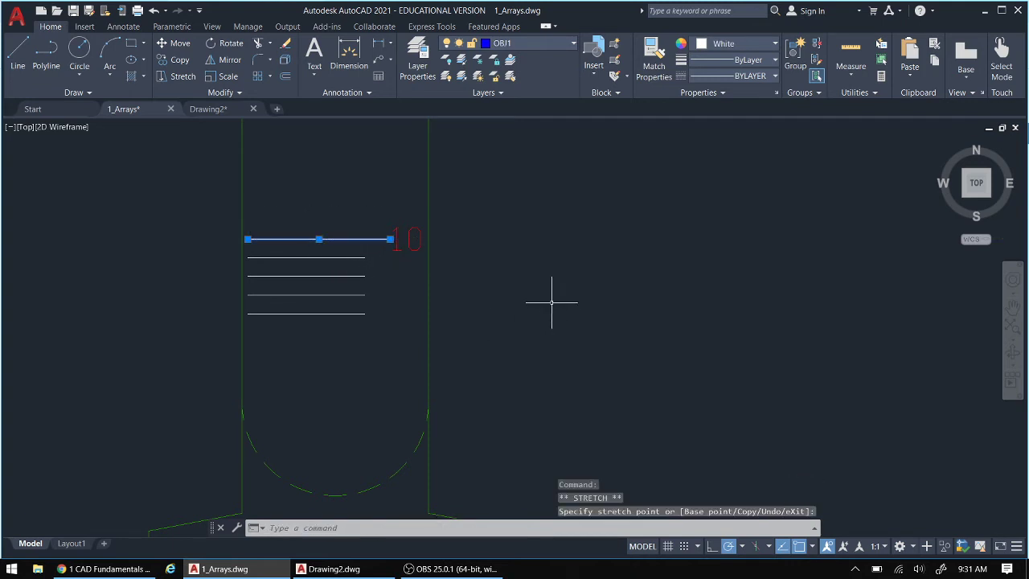
key(Escape)
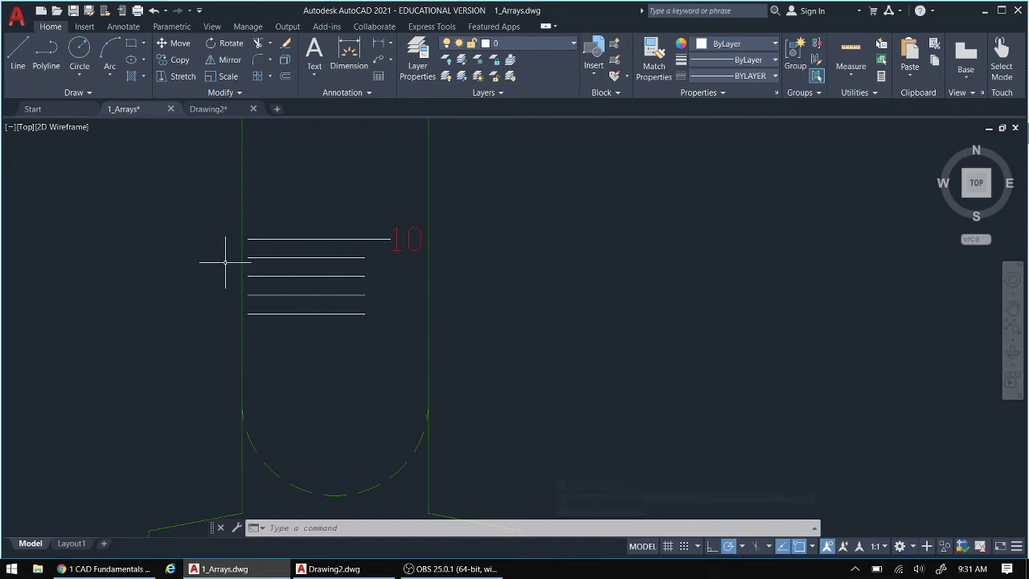
Start a rectangular array of the five tick lines and the 10 label
click(271, 77)
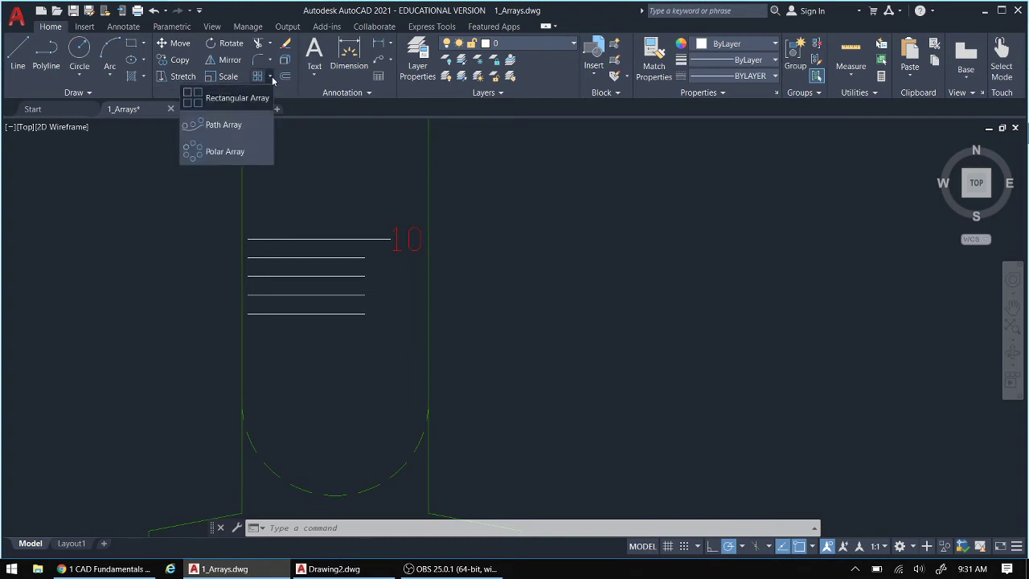
click(222, 103)
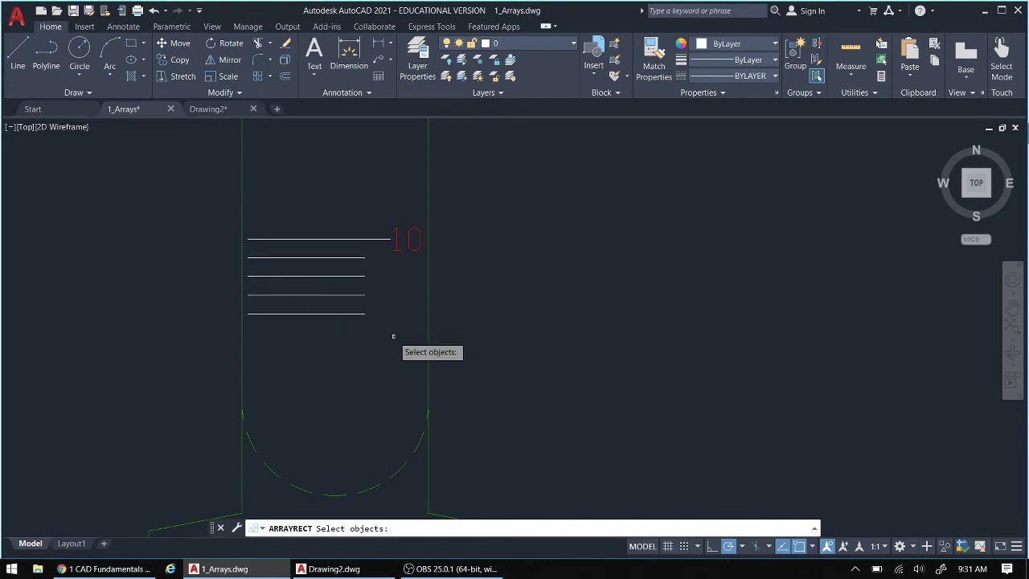
click(419, 338)
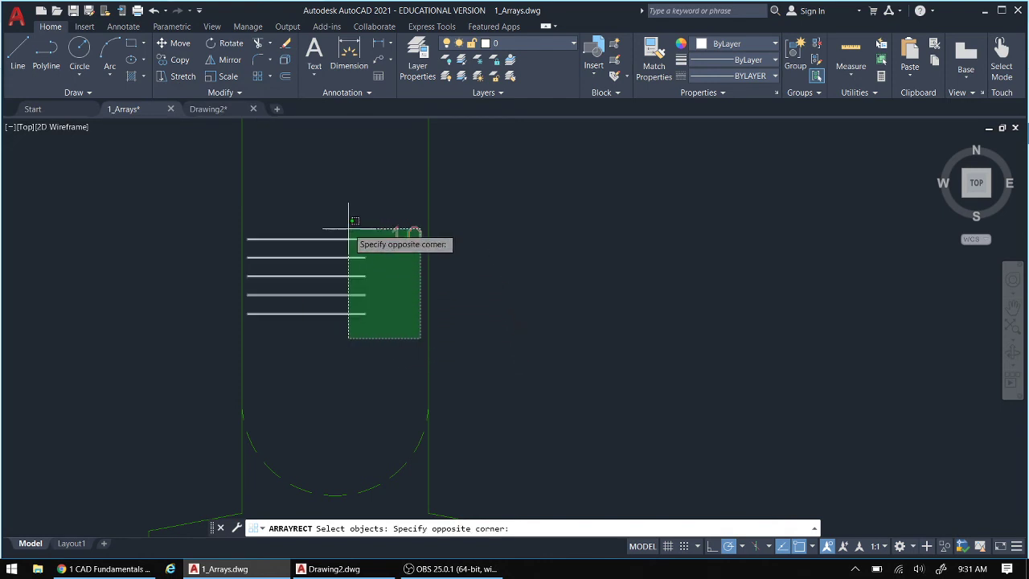
click(301, 201)
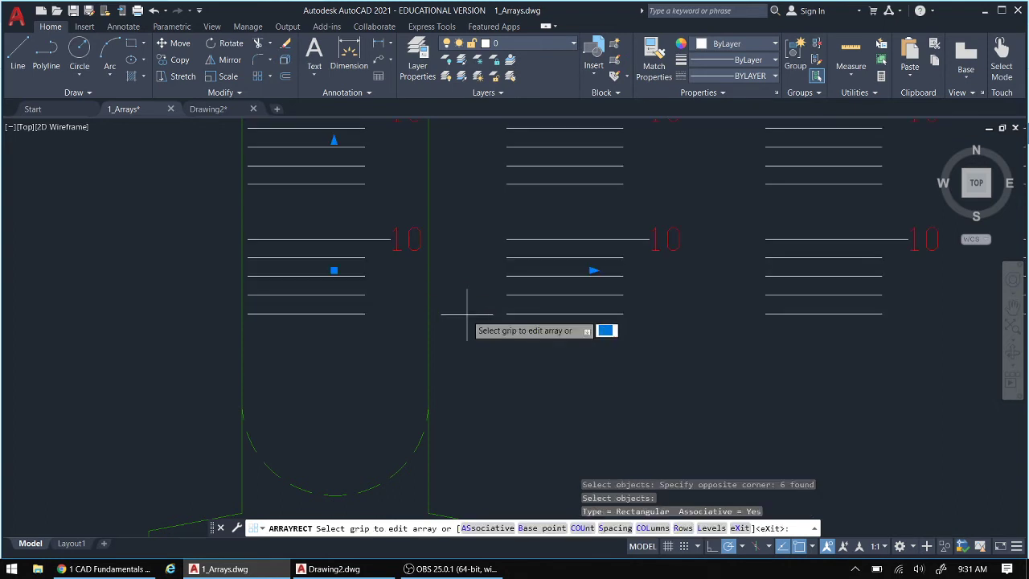
key(Return)
scroll(523, 326, down, 2)
scroll(523, 326, down, 1)
middle_drag(525, 314, 290, 353)
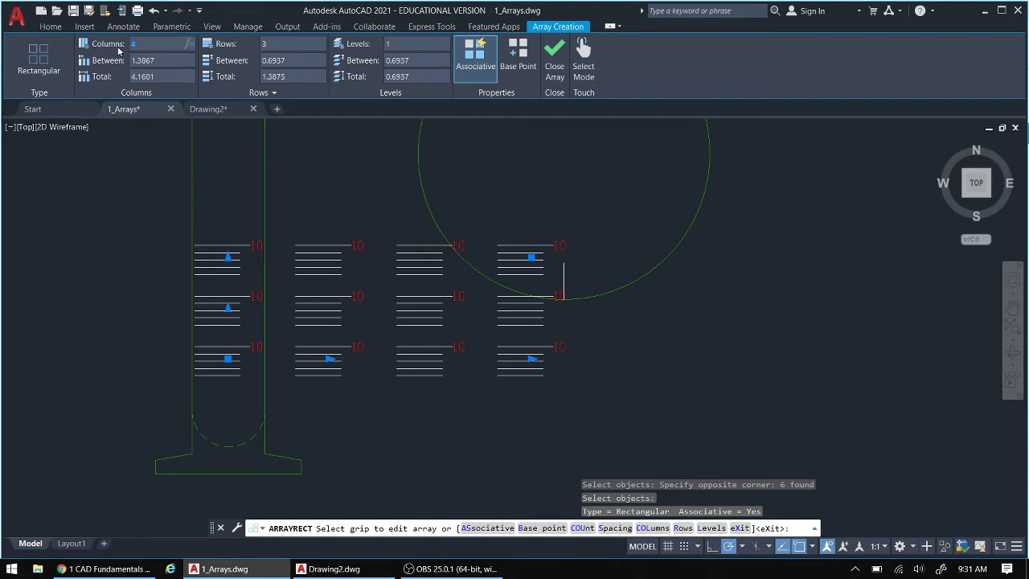
Set the array to 1 column and 12 rows
click(280, 43)
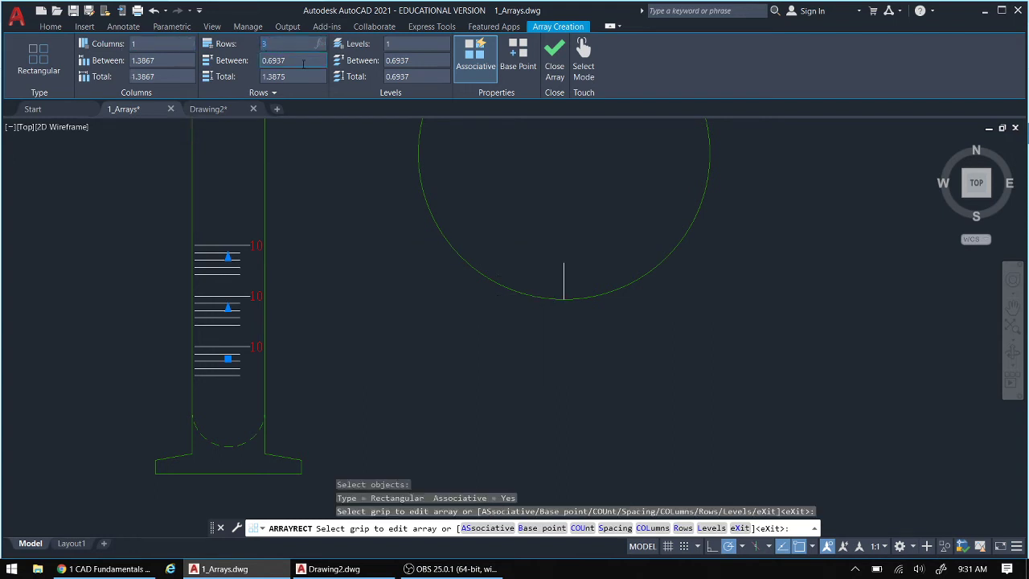
text(12)
key(Return)
scroll(310, 218, down, 2)
scroll(299, 246, down, 2)
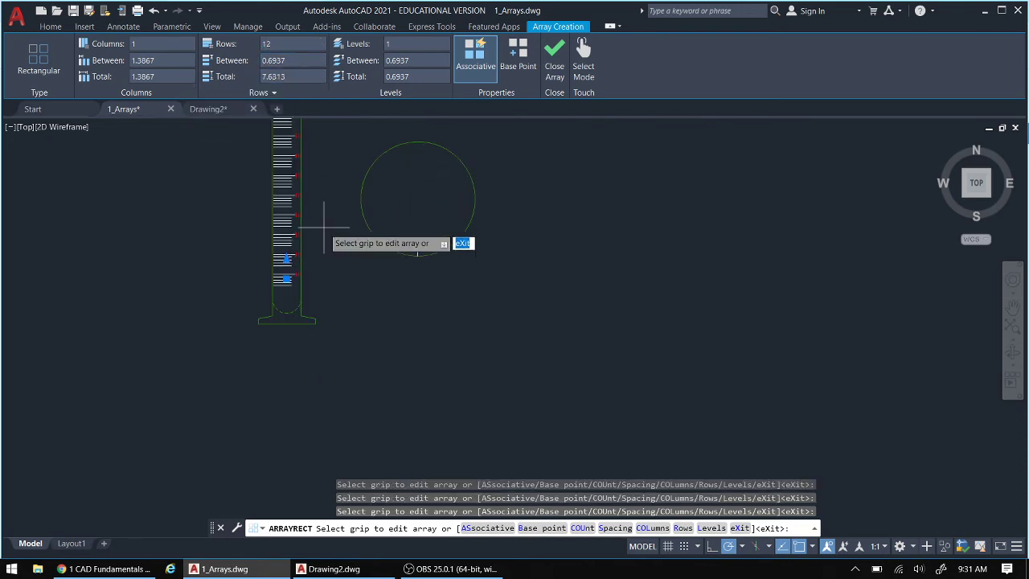
mouse_move(333, 221)
middle_down()
mouse_move(331, 270)
mouse_move(306, 340)
middle_up()
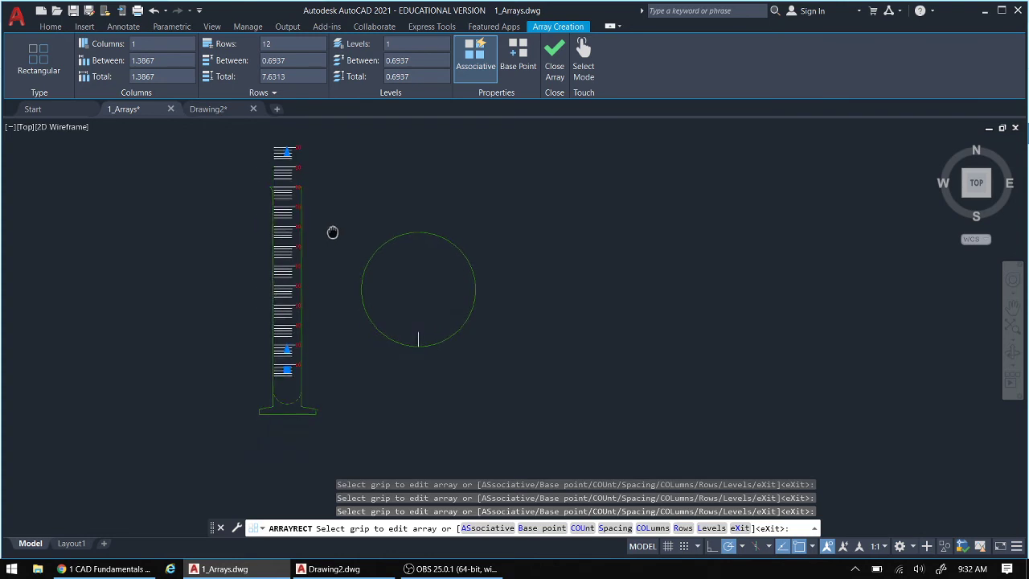
middle_drag(333, 230, 319, 218)
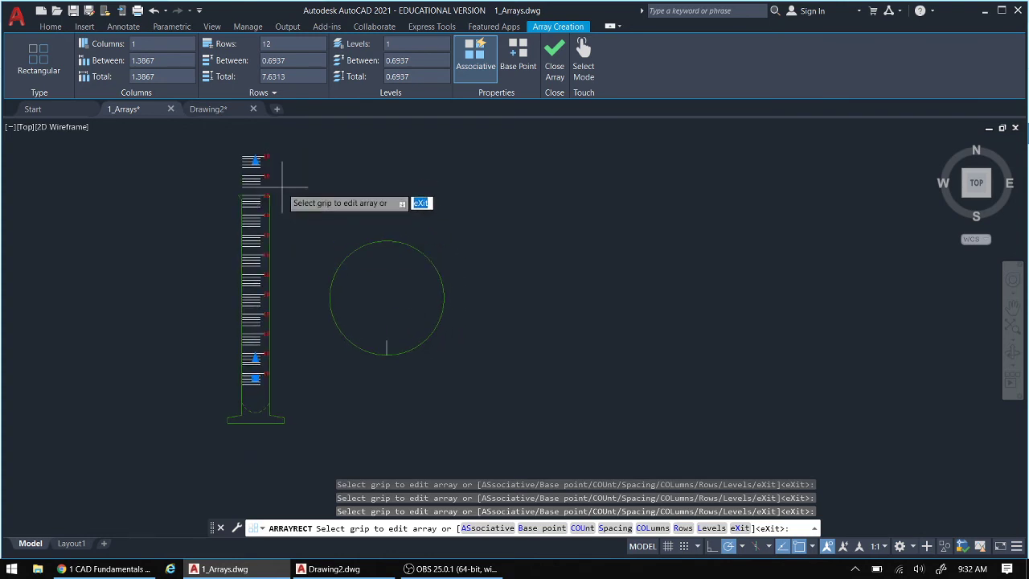
Look up the required row spacing in the assignment instructions
click(293, 61)
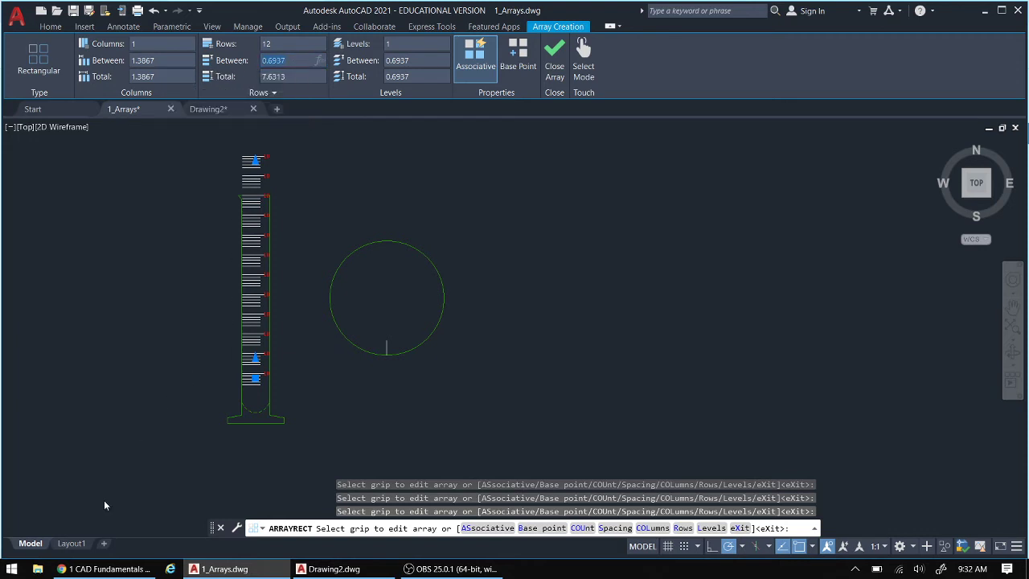
click(105, 569)
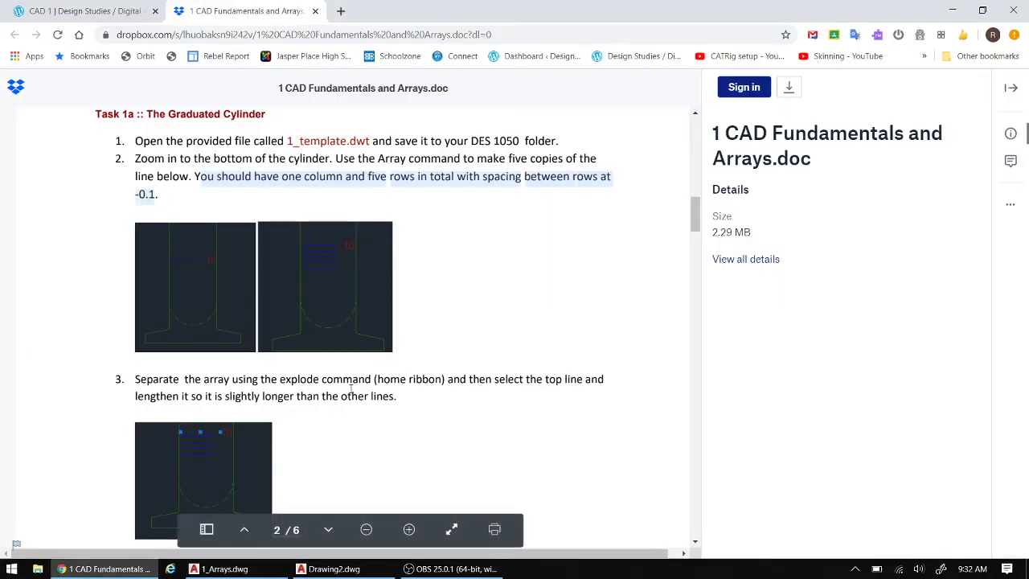
scroll(417, 412, down, 2)
scroll(397, 373, down, 2)
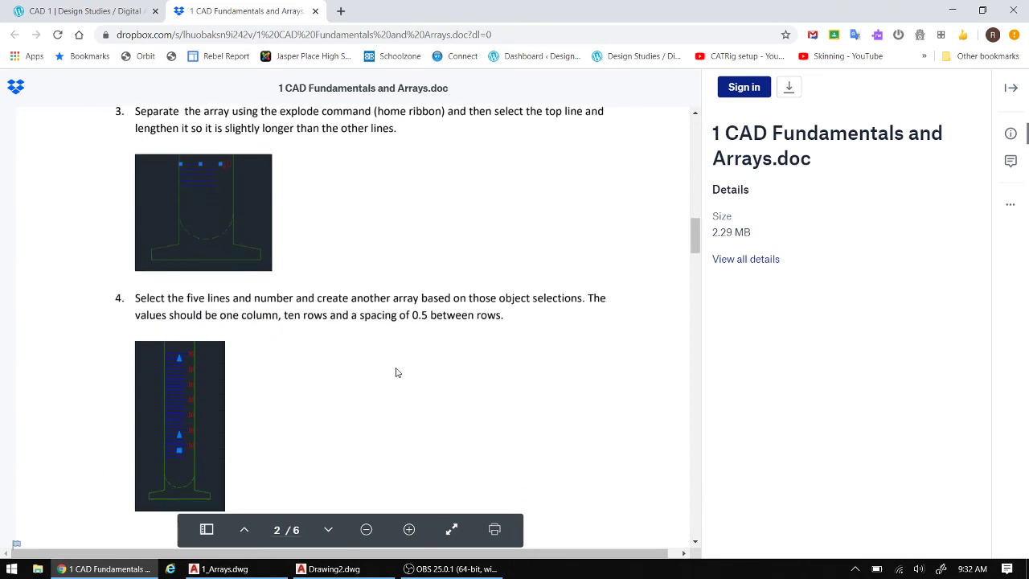
drag(411, 315, 502, 318)
click(407, 317)
Set the 12-row tick-and-label array's row spacing to 0.5 and finish it
click(243, 571)
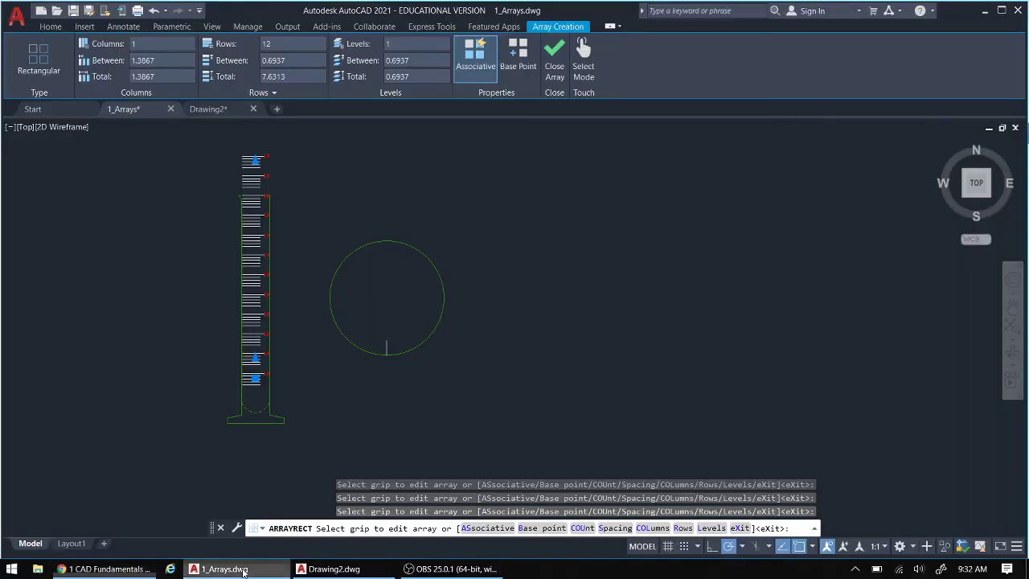
click(296, 60)
text(0)
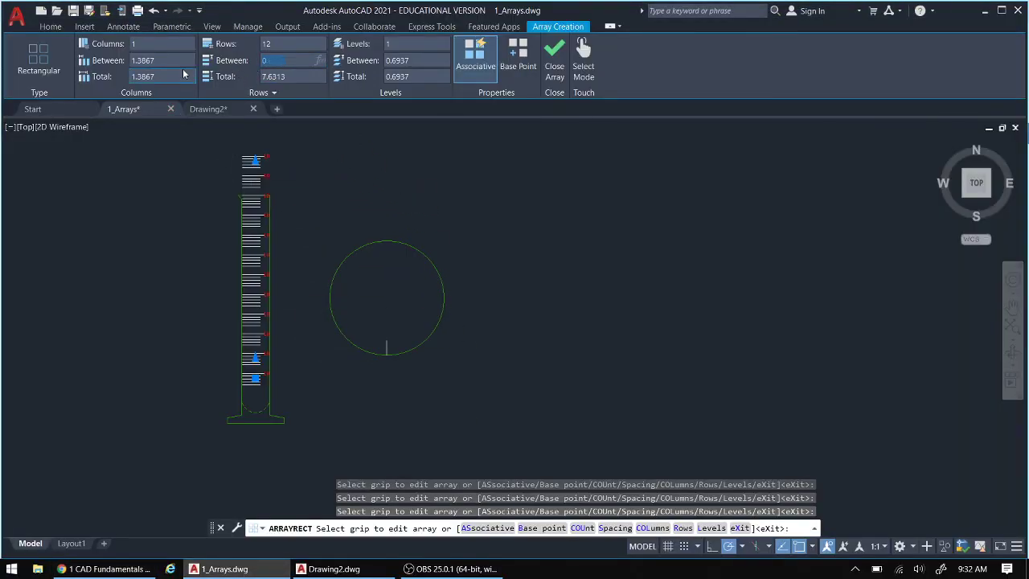
text(.5)
key(Return)
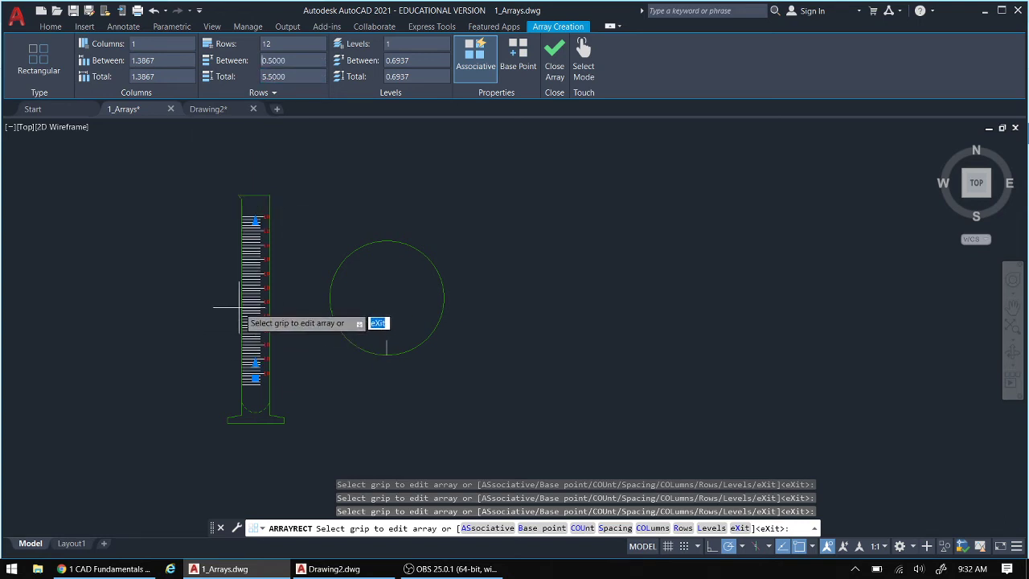
scroll(237, 321, up, 3)
scroll(277, 303, up, 2)
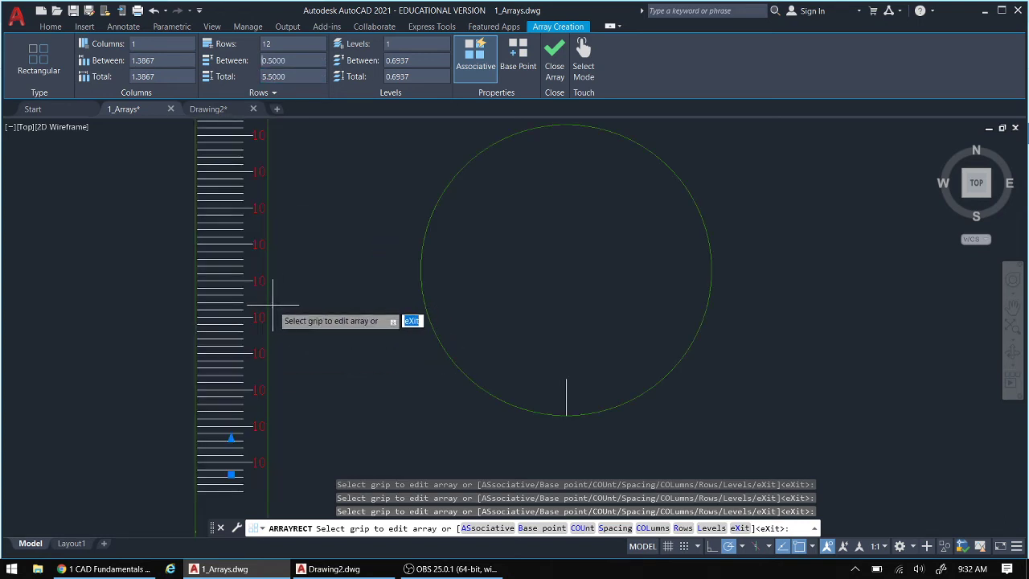
middle_drag(272, 304, 231, 226)
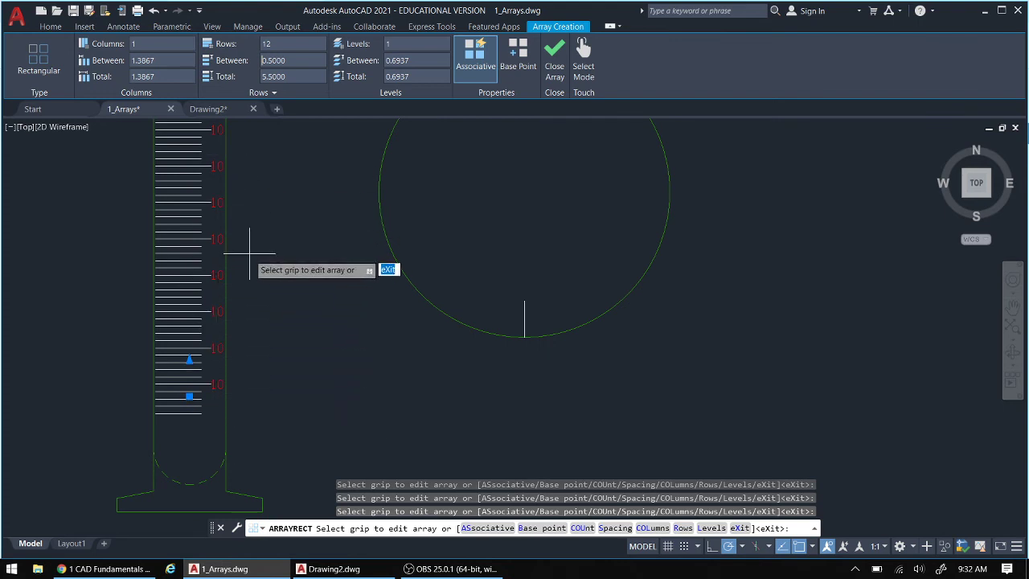
key(Escape)
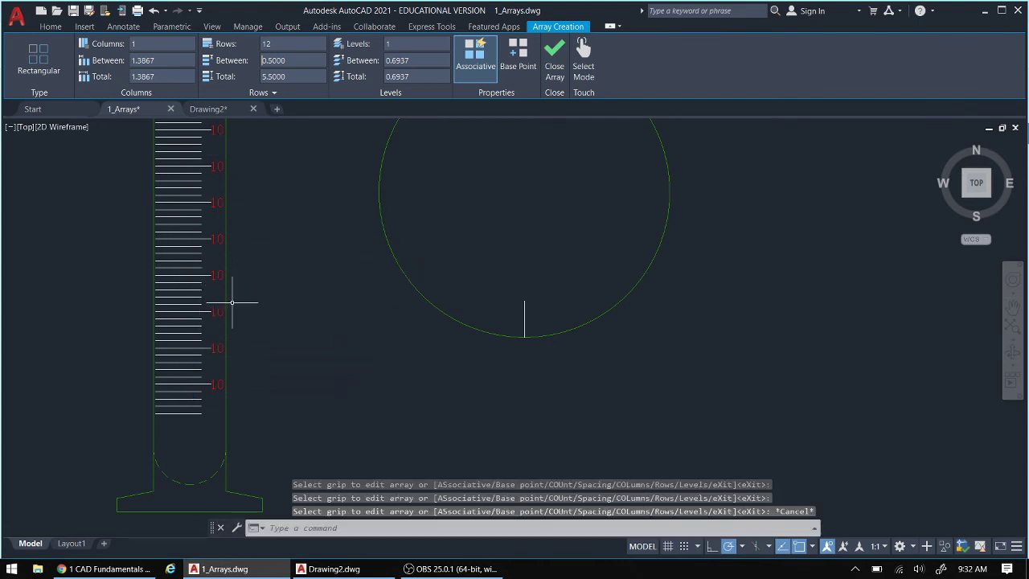
Explode the 12-row tick array into separate objects
click(214, 384)
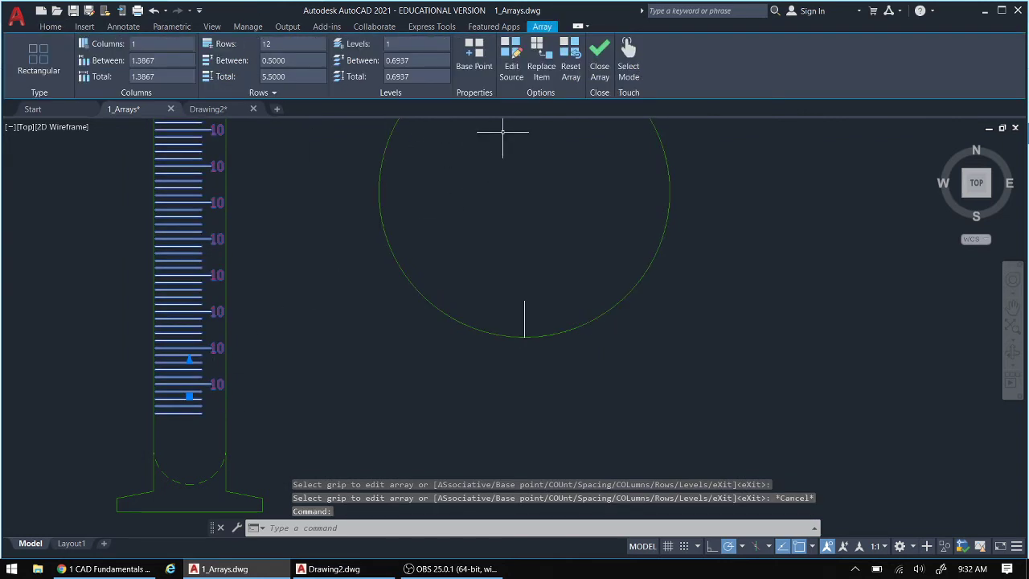
click(600, 54)
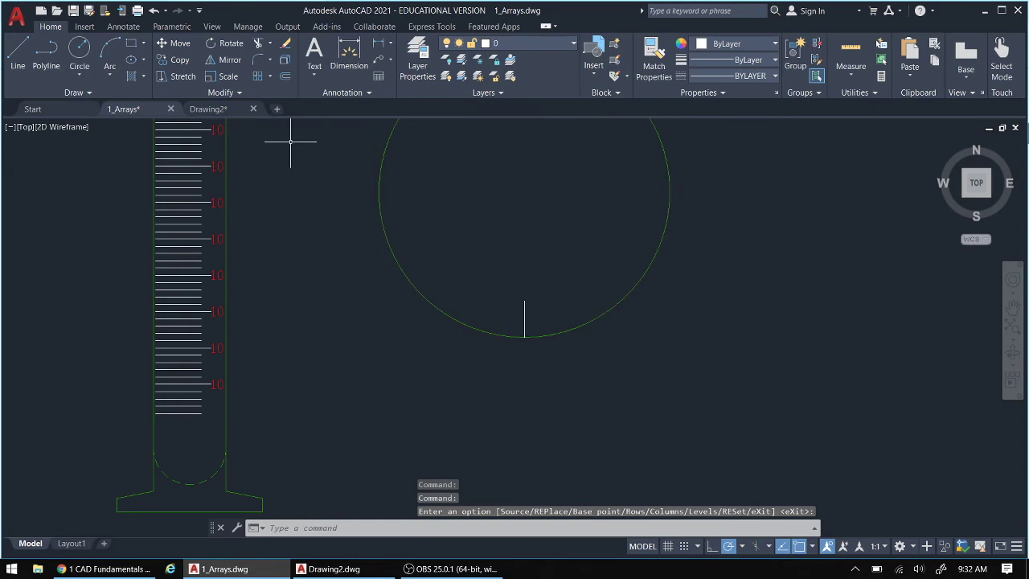
click(285, 60)
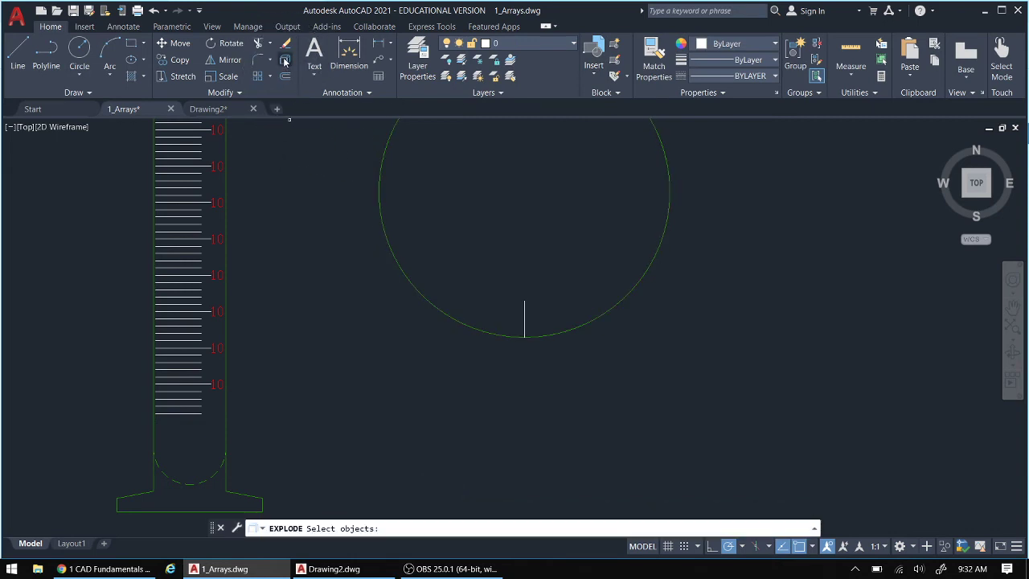
click(190, 202)
key(Return)
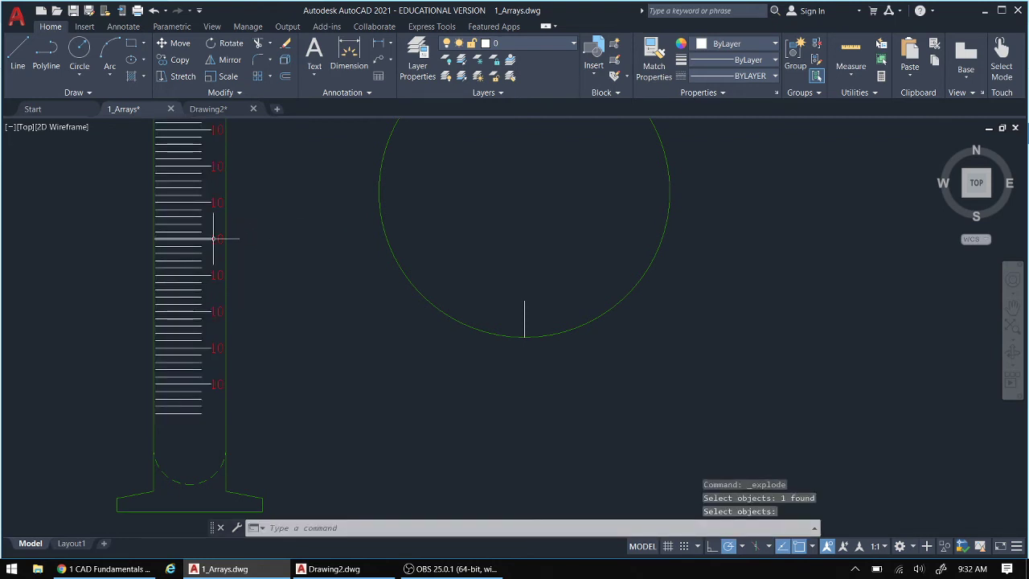
key(Return)
Renumber the next two 10 labels up the cylinder as 20 and 30
click(216, 348)
double_click(216, 348)
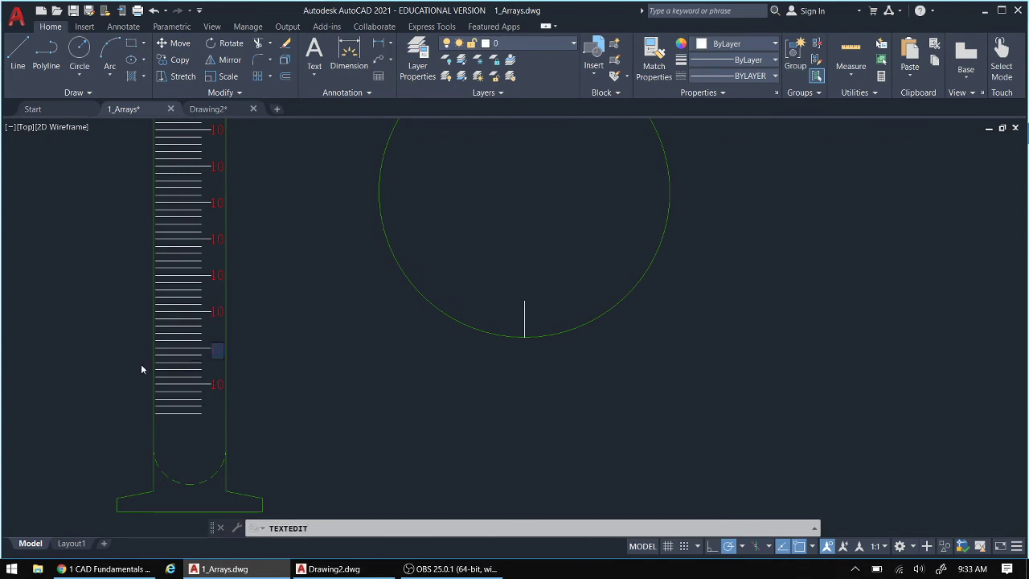
scroll(200, 358, up, 6)
text(20)
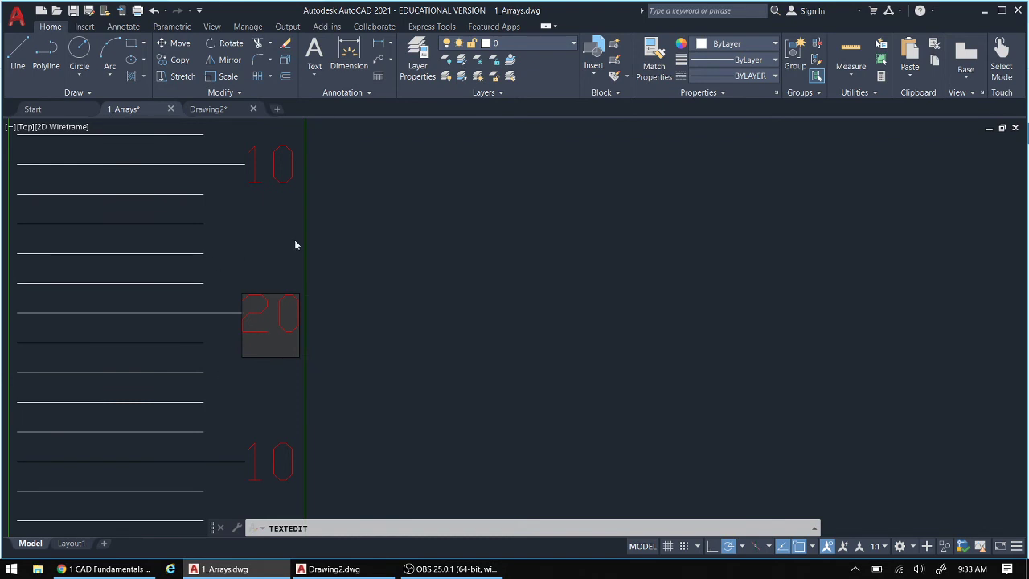
key(Return)
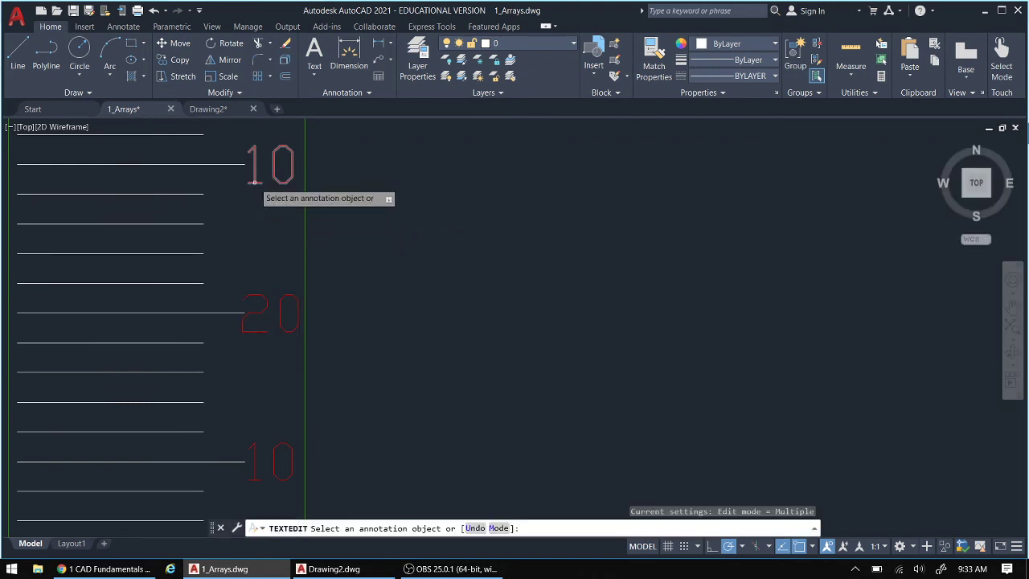
click(258, 187)
text(30)
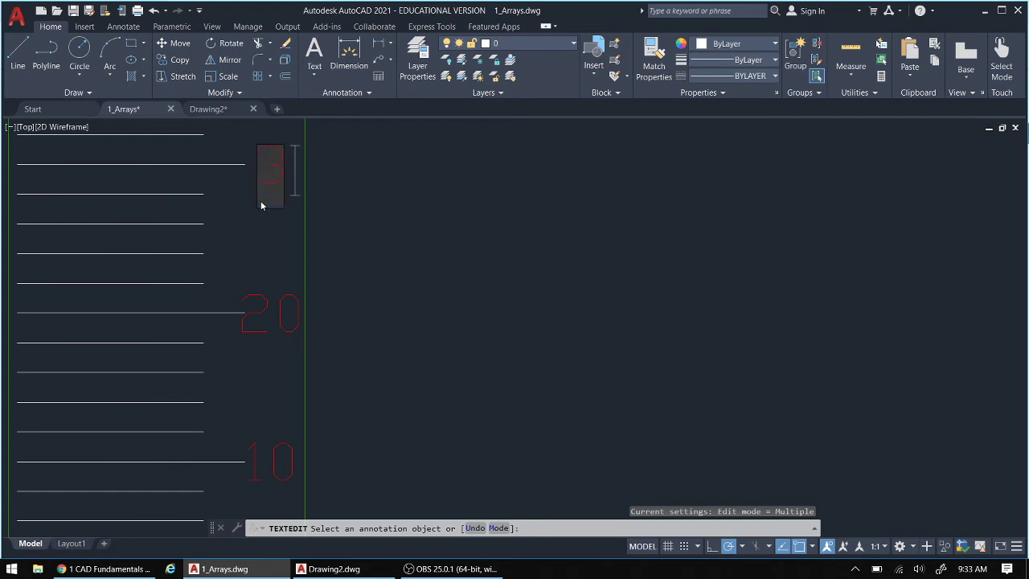
click(585, 355)
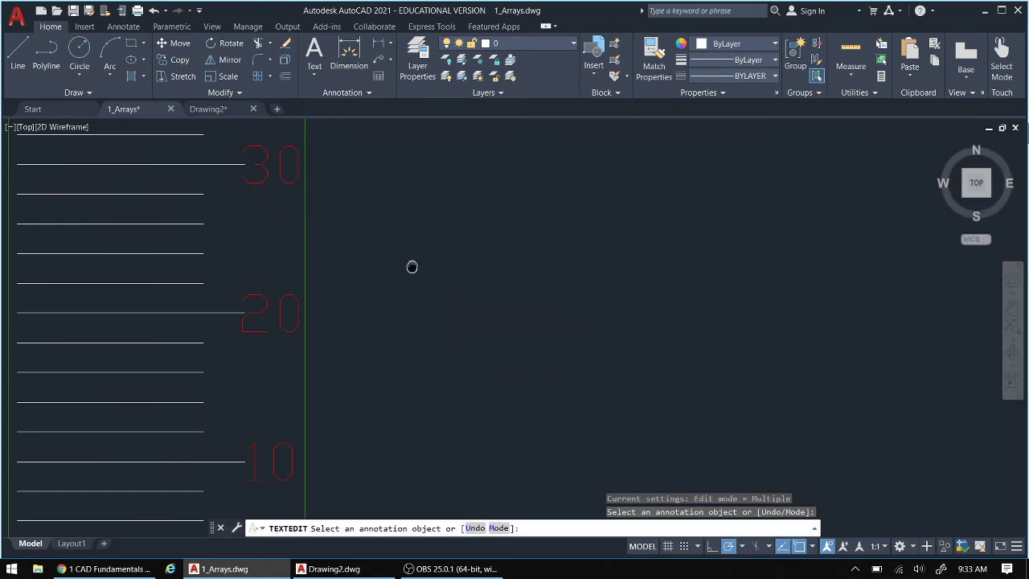
Renumber the following label as 40 and reframe the whole cylinder
scroll(378, 322, up, 2)
middle_drag(248, 261, 277, 292)
middle_drag(278, 482, 341, 74)
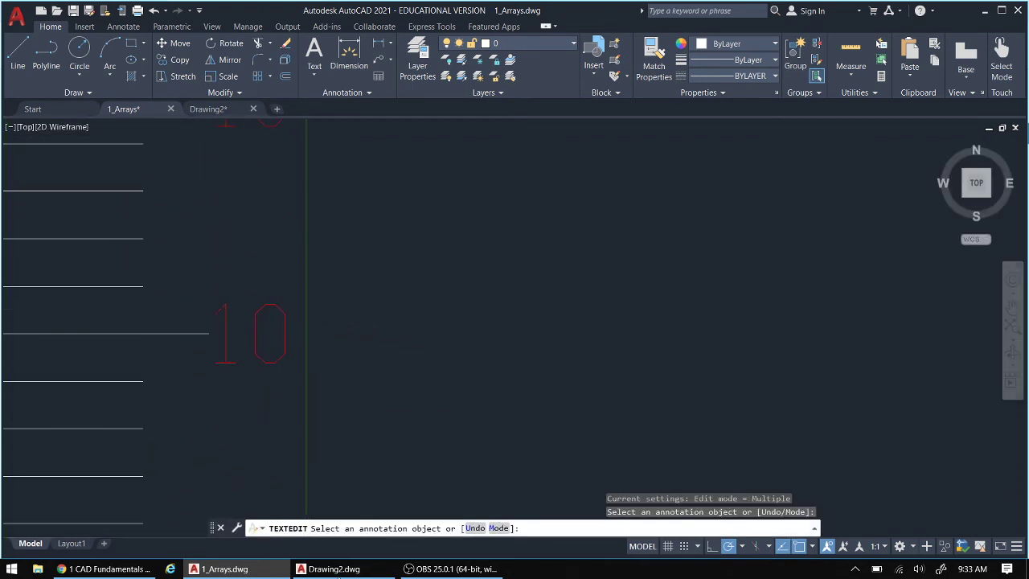
click(226, 353)
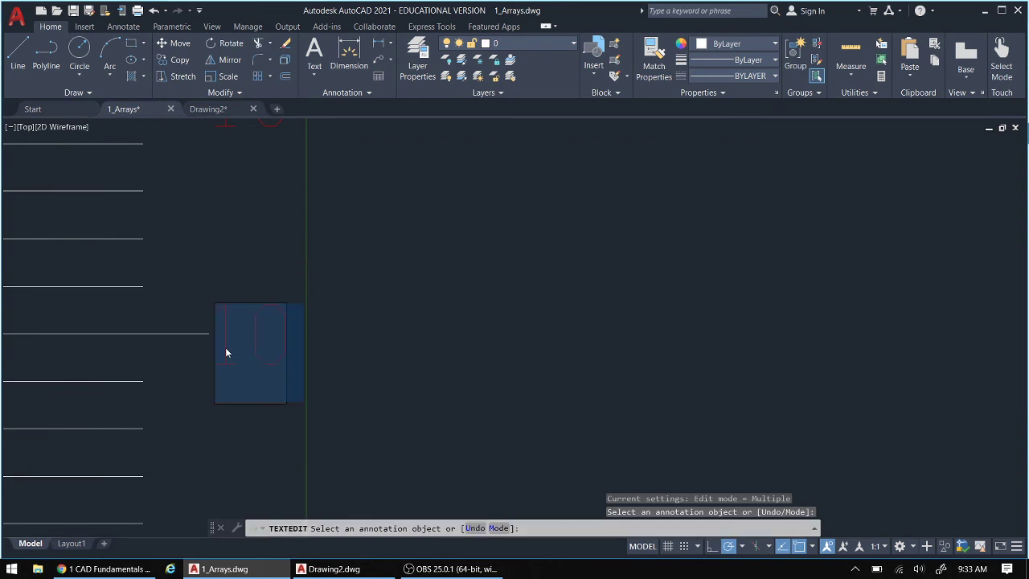
text(40)
key(Return)
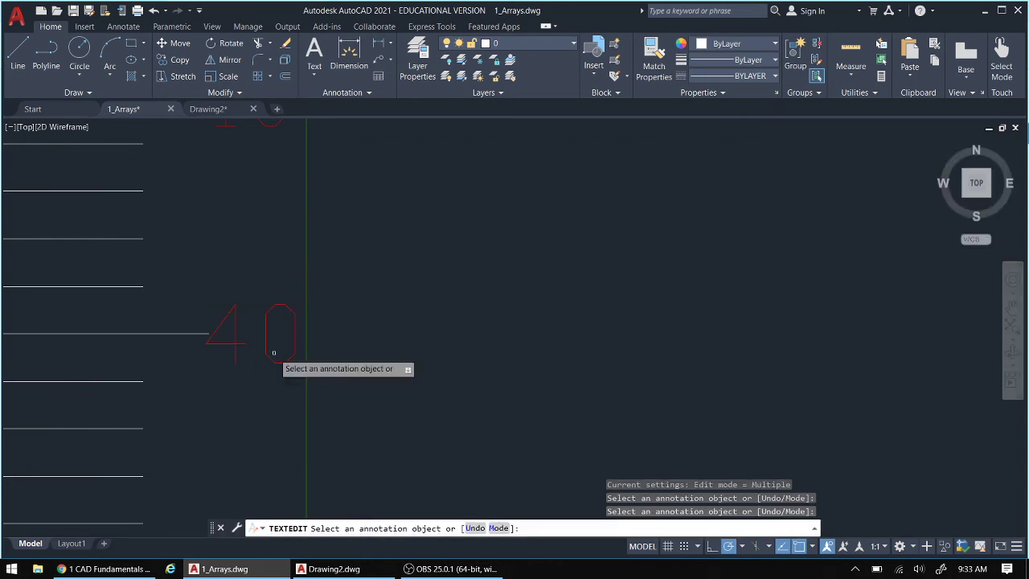
scroll(407, 302, down, 5)
scroll(418, 316, down, 3)
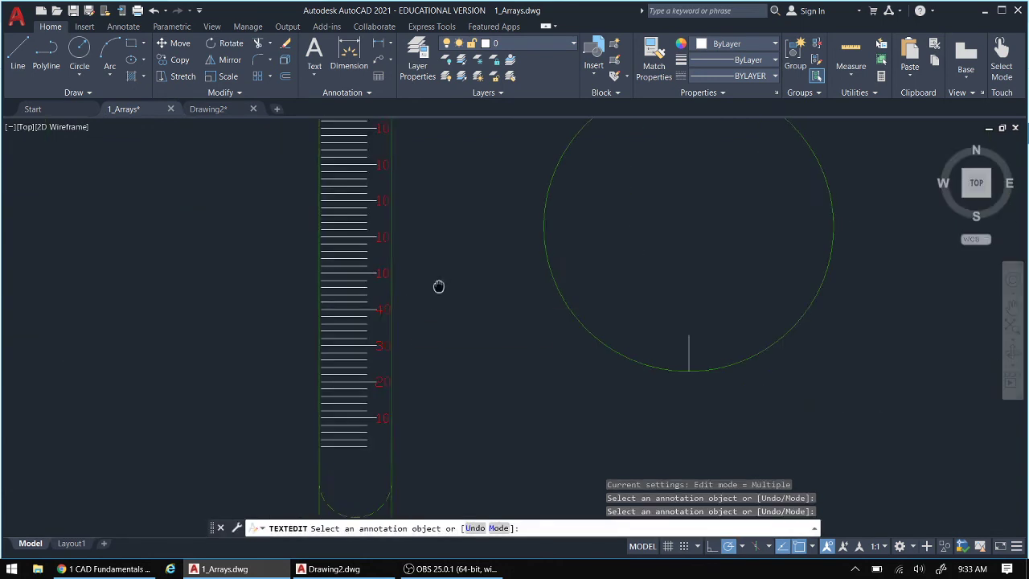
middle_drag(437, 287, 328, 410)
scroll(328, 410, down, 2)
middle_drag(336, 287, 294, 275)
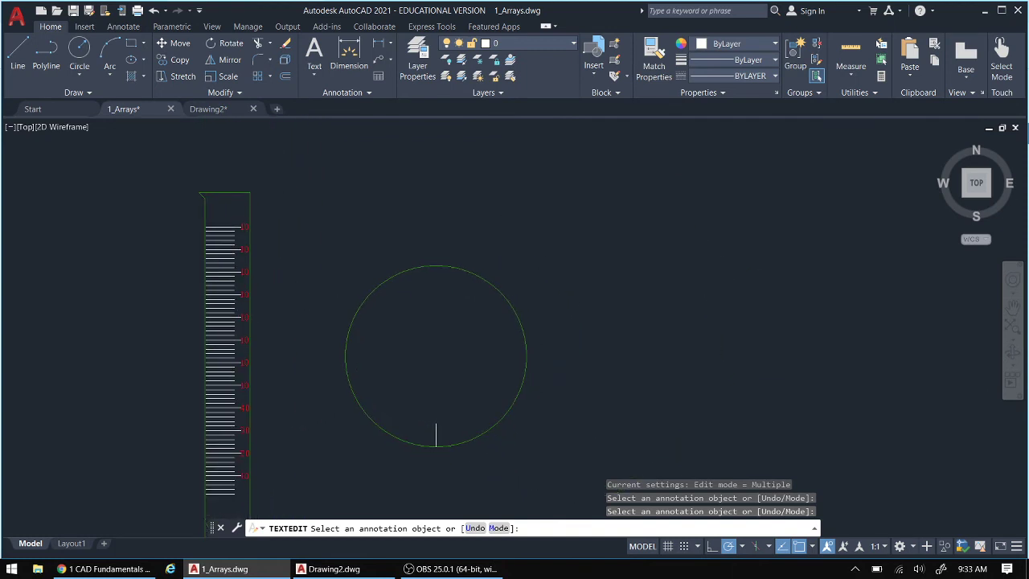
Place the multiline signature text 'ic :)' above the cylinder and pan so it shows
click(314, 50)
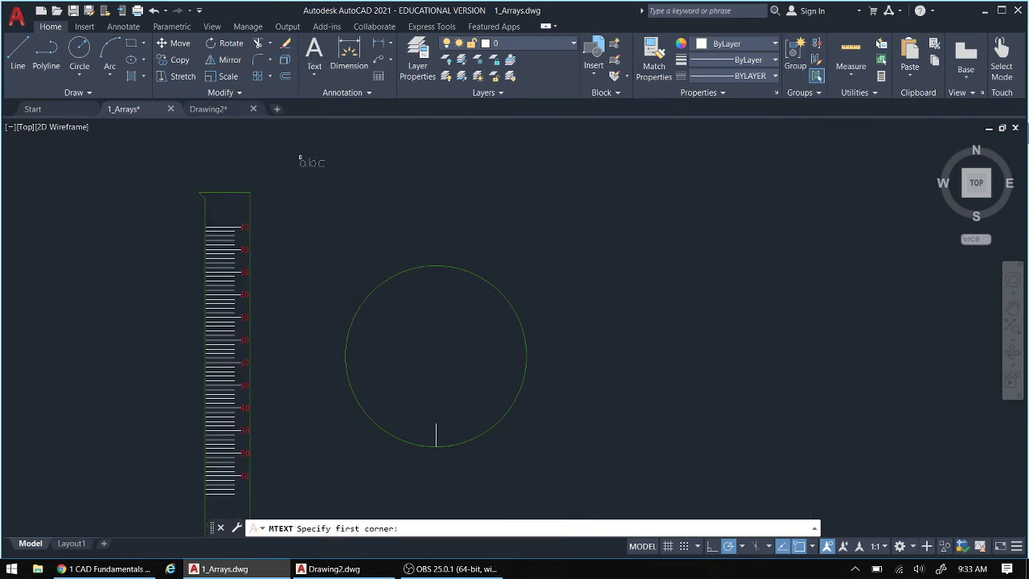
click(300, 158)
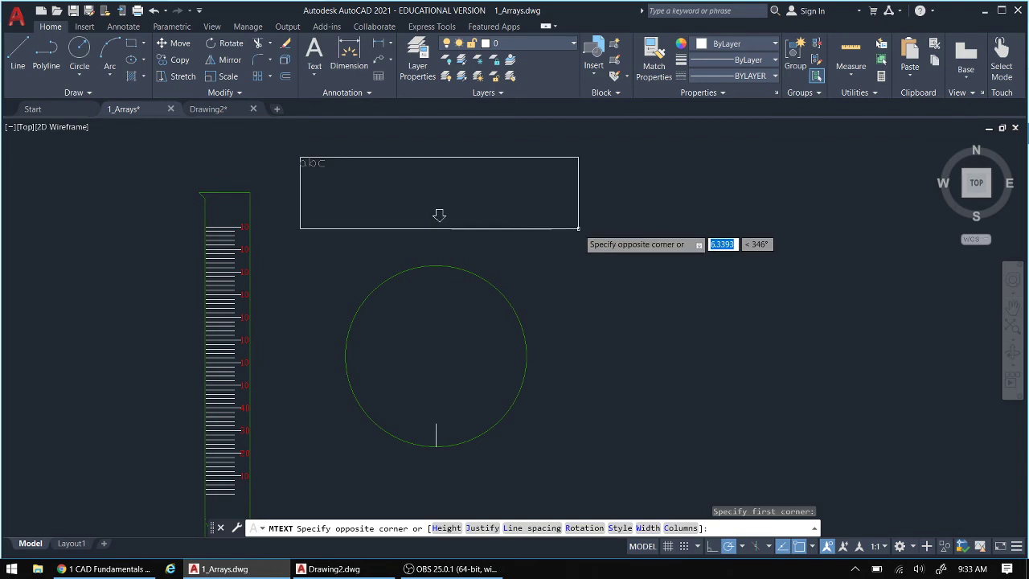
click(578, 226)
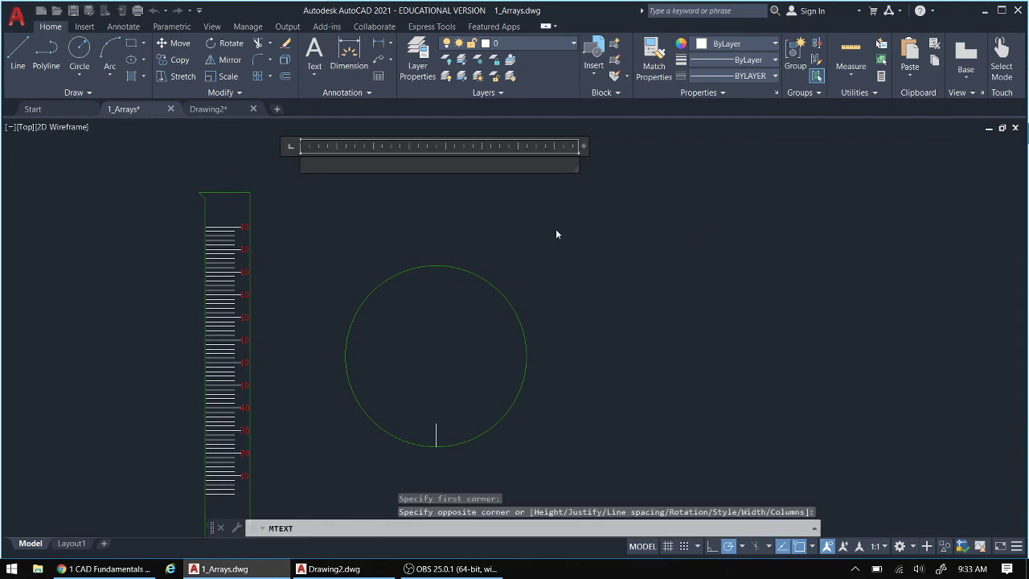
text(Mr Petrovic )
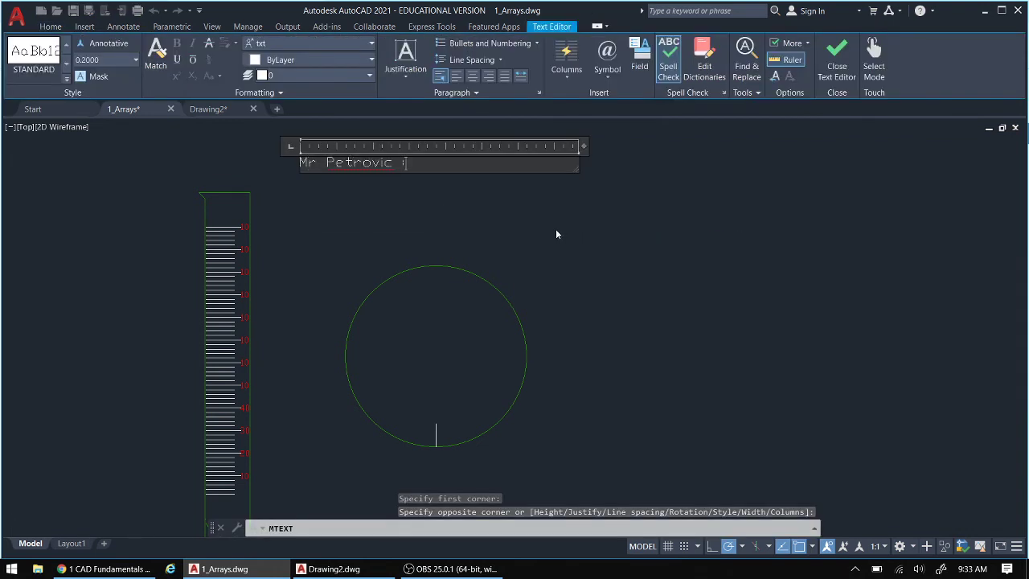
text(:))
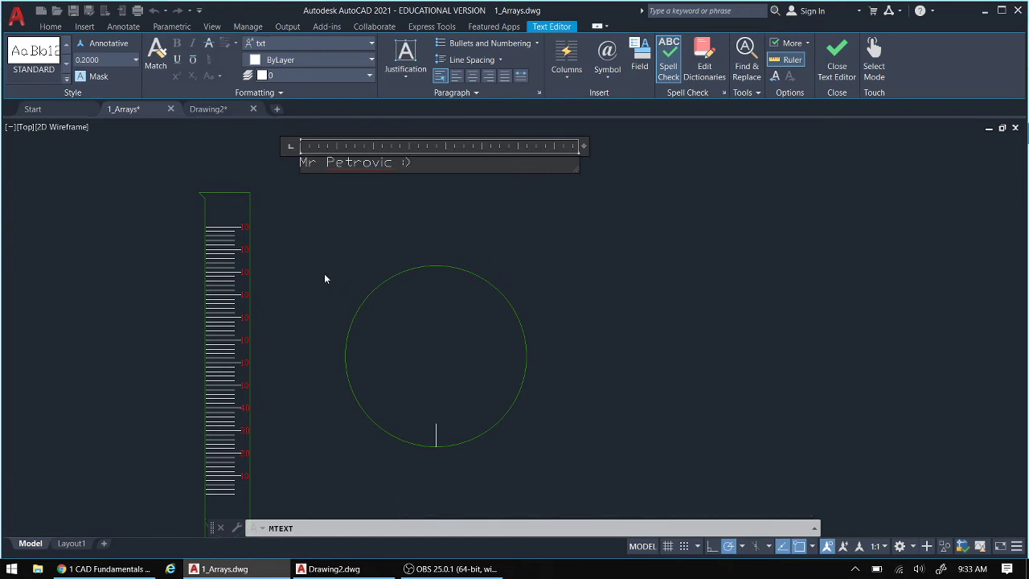
click(839, 60)
mouse_move(604, 258)
middle_down()
mouse_move(630, 202)
mouse_move(623, 225)
middle_up()
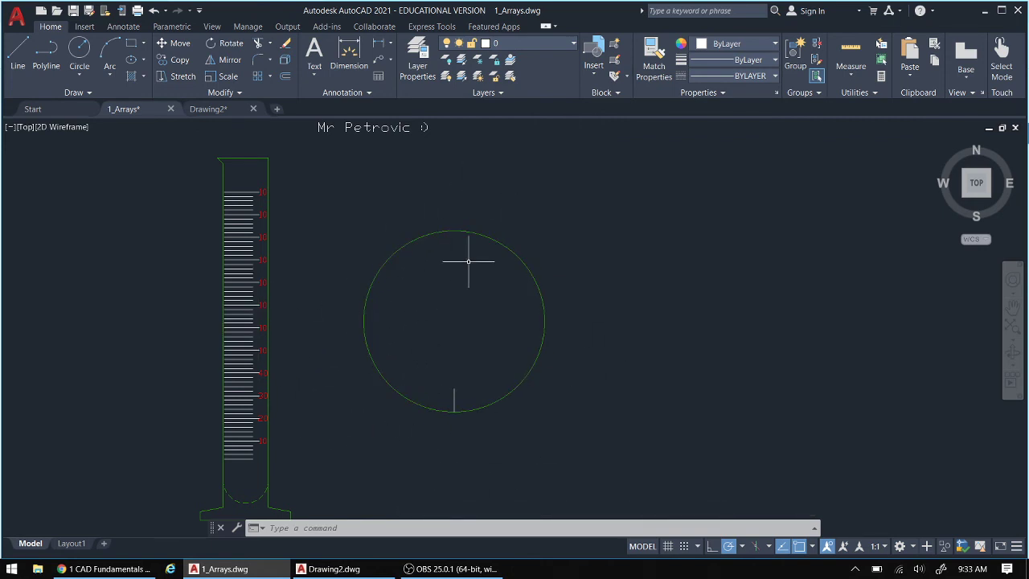
Scroll the Dropbox assignment document down to Task 1d, the clock, compass and ruler task
click(109, 569)
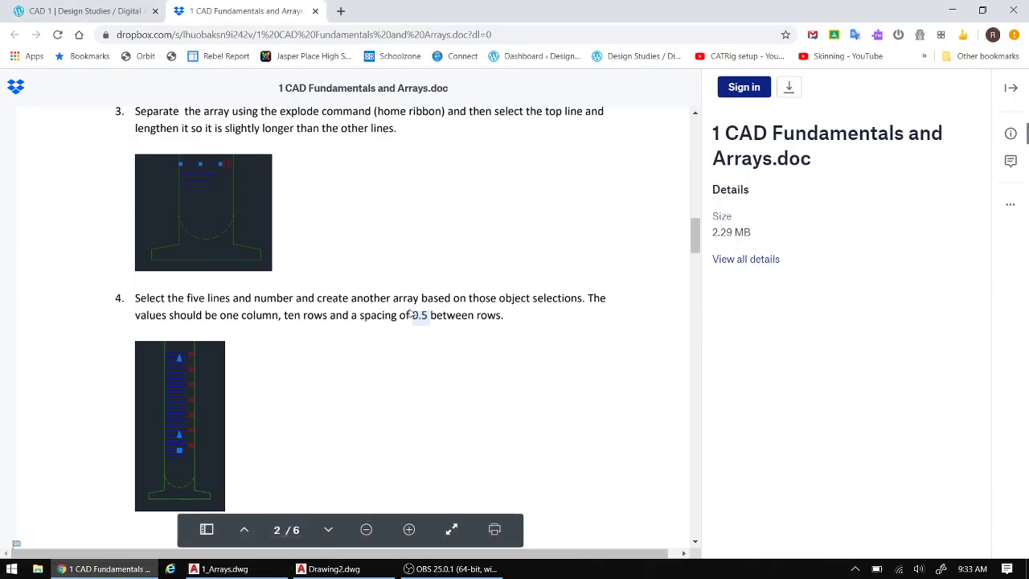
scroll(402, 307, down, 1)
scroll(386, 309, down, 2)
scroll(374, 308, down, 3)
scroll(374, 299, down, 2)
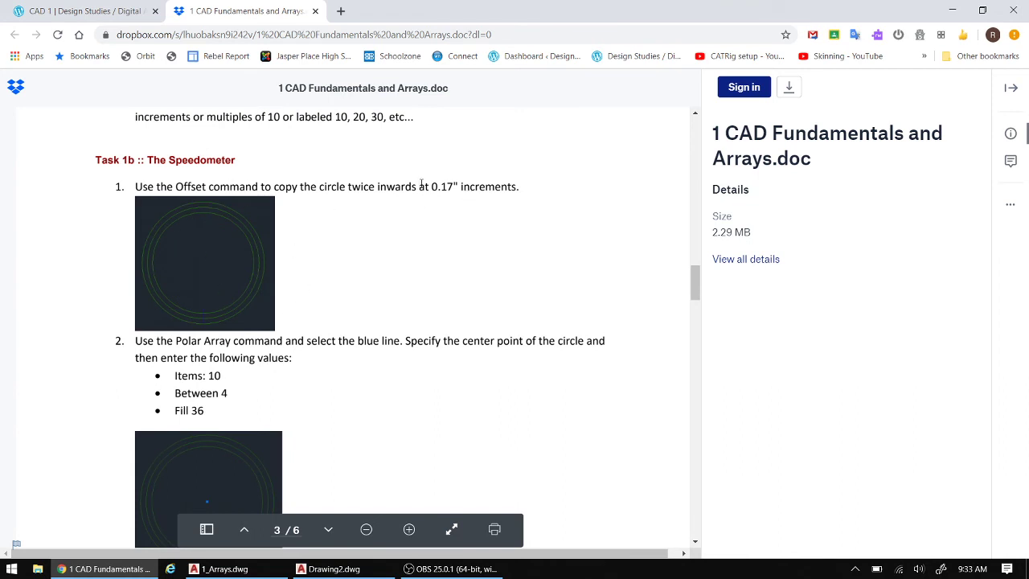
scroll(245, 312, down, 1)
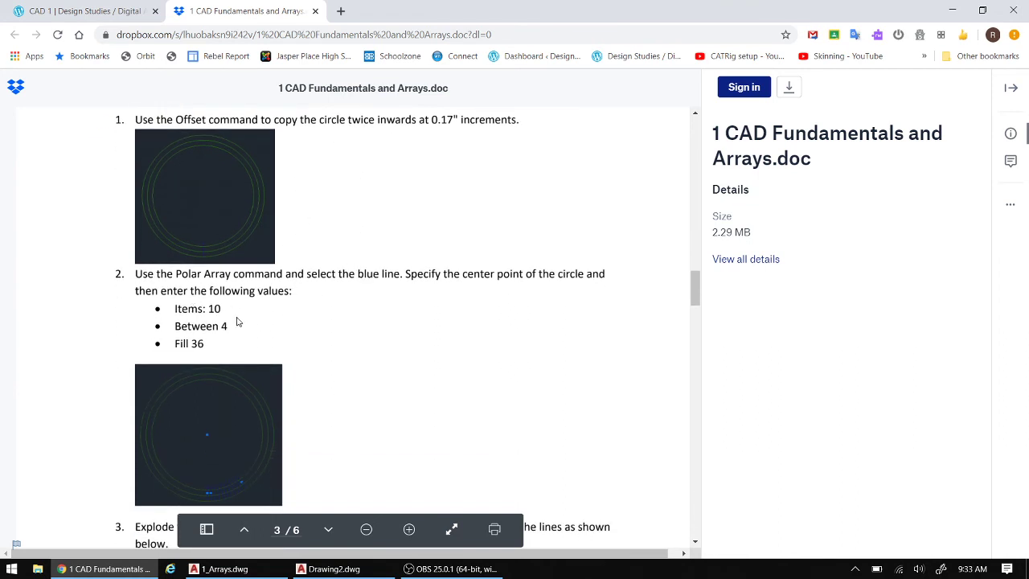
scroll(391, 292, down, 2)
scroll(474, 317, down, 3)
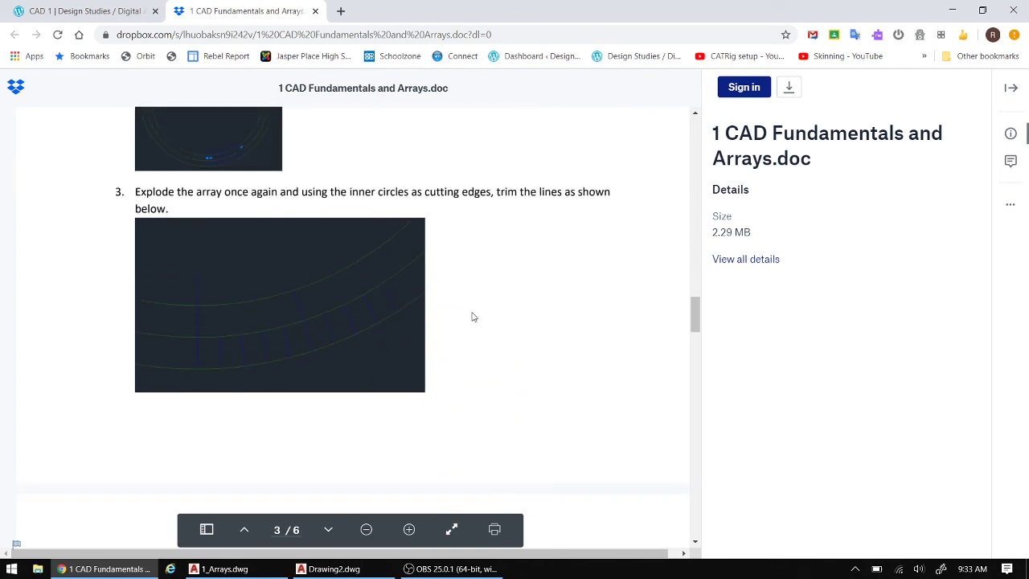
scroll(494, 311, down, 4)
scroll(494, 312, down, 3)
scroll(495, 312, down, 3)
scroll(489, 313, down, 3)
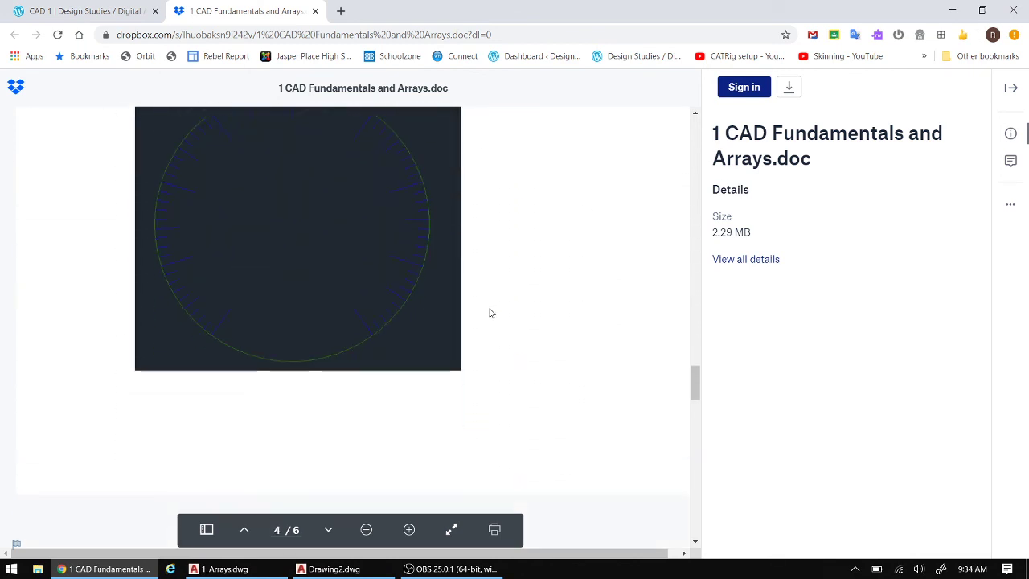
scroll(489, 313, down, 3)
scroll(490, 313, down, 3)
scroll(492, 313, down, 1)
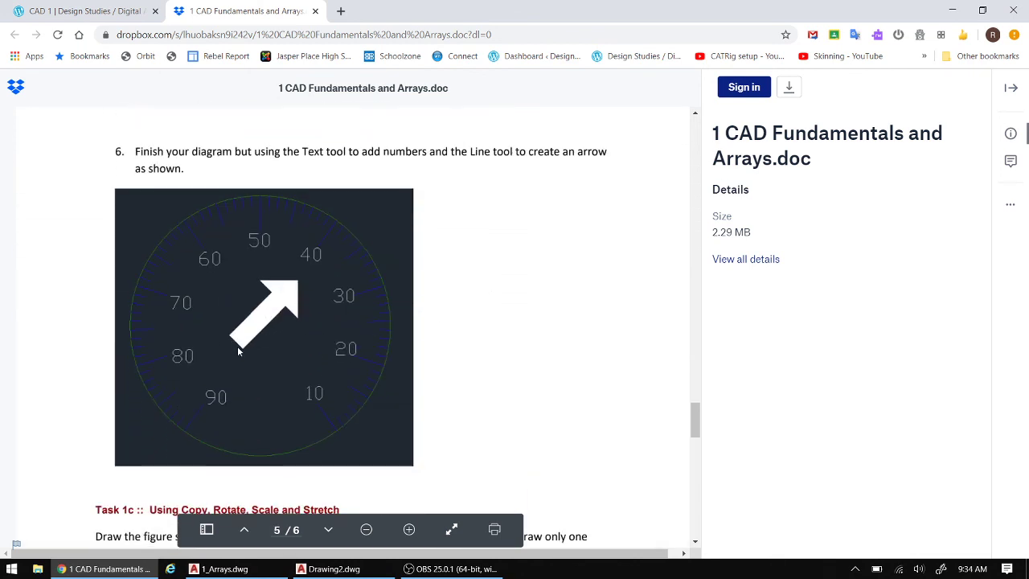
scroll(450, 324, down, 2)
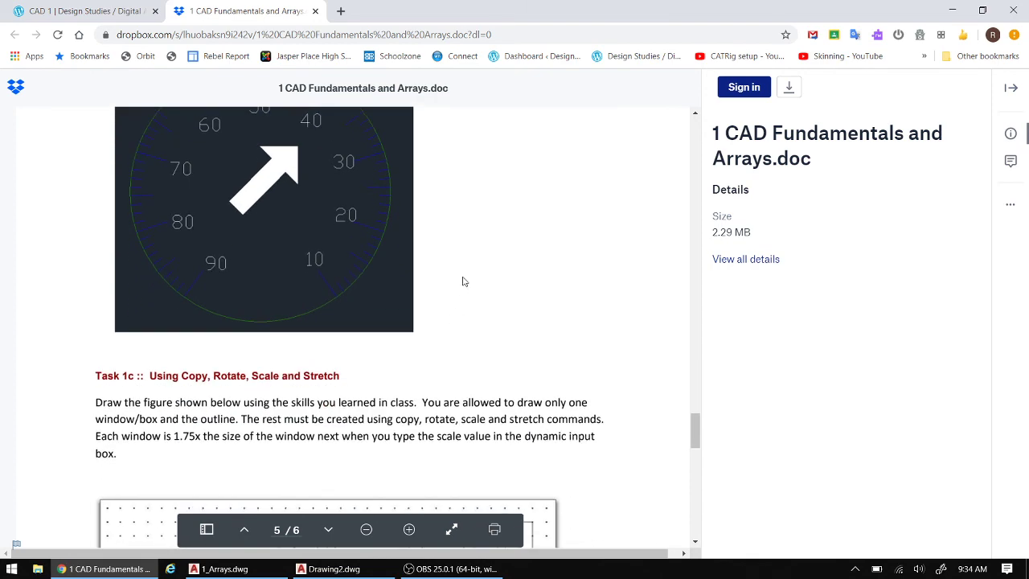
scroll(518, 267, down, 2)
scroll(515, 272, down, 2)
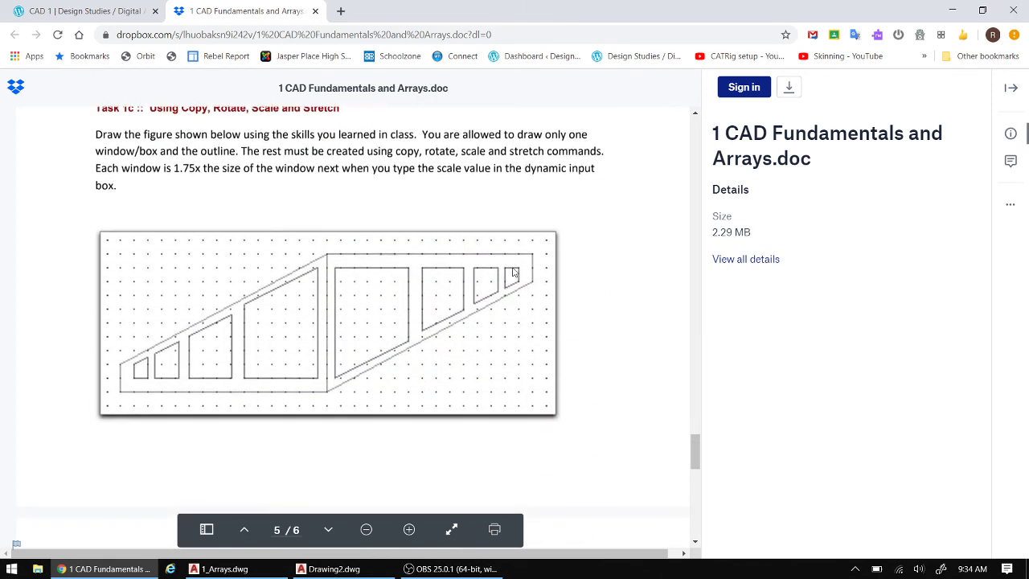
scroll(512, 271, up, 1)
scroll(512, 272, down, 3)
scroll(512, 273, down, 3)
scroll(511, 277, down, 3)
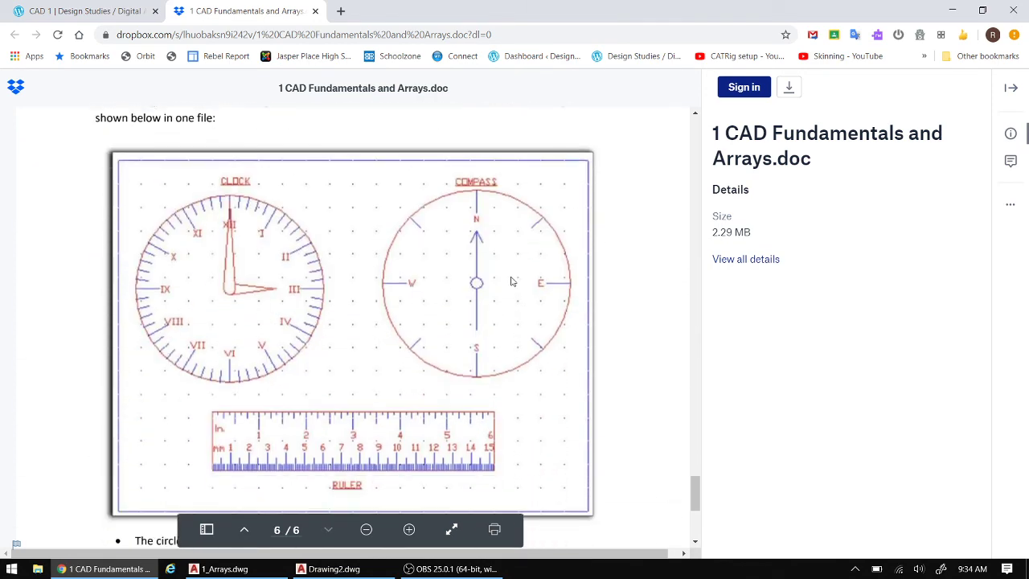
scroll(510, 281, down, 3)
Settle on the clock, compass and ruler figure and open a blank browser tab
scroll(498, 283, up, 2)
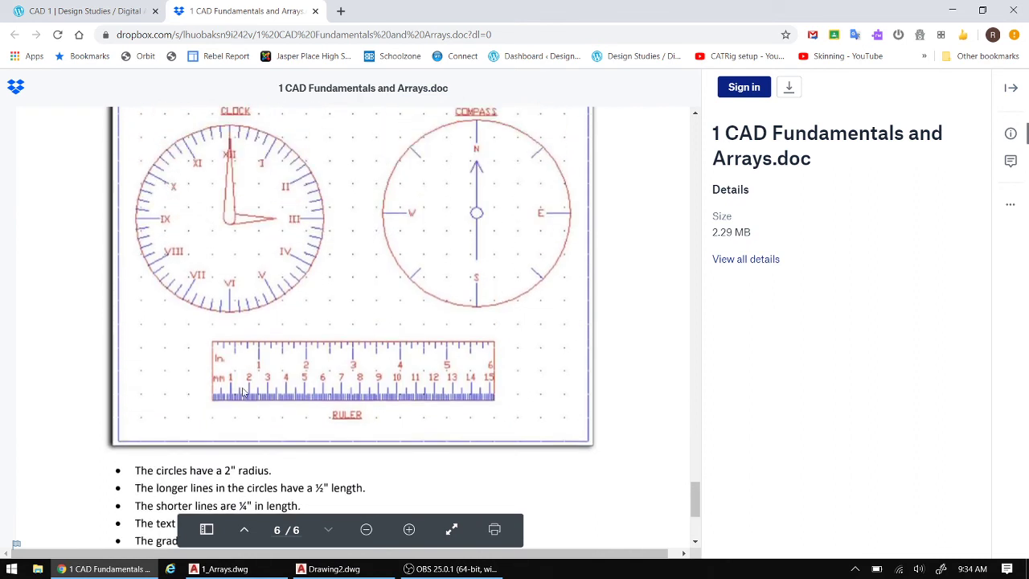
scroll(299, 313, up, 1)
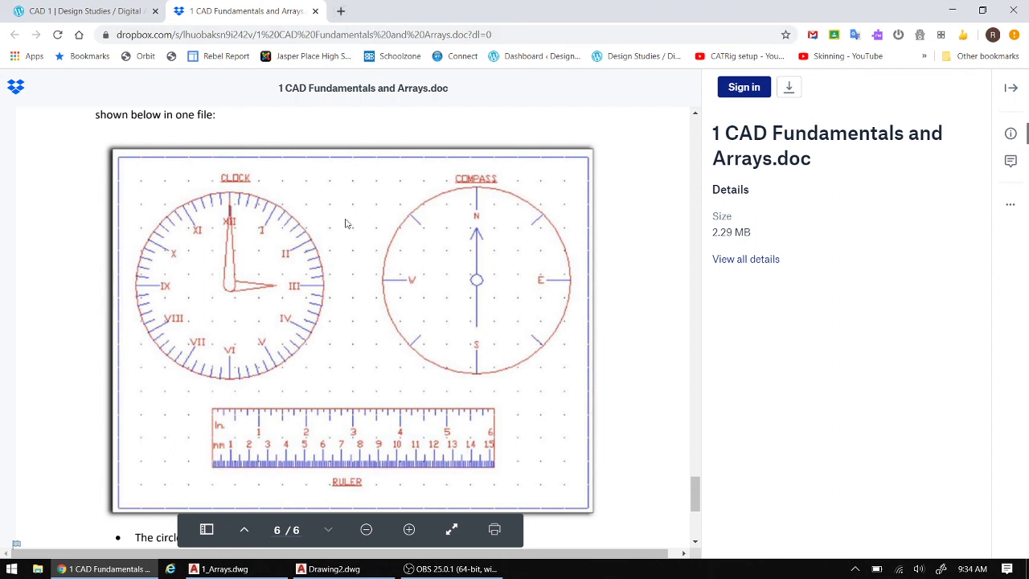
click(341, 11)
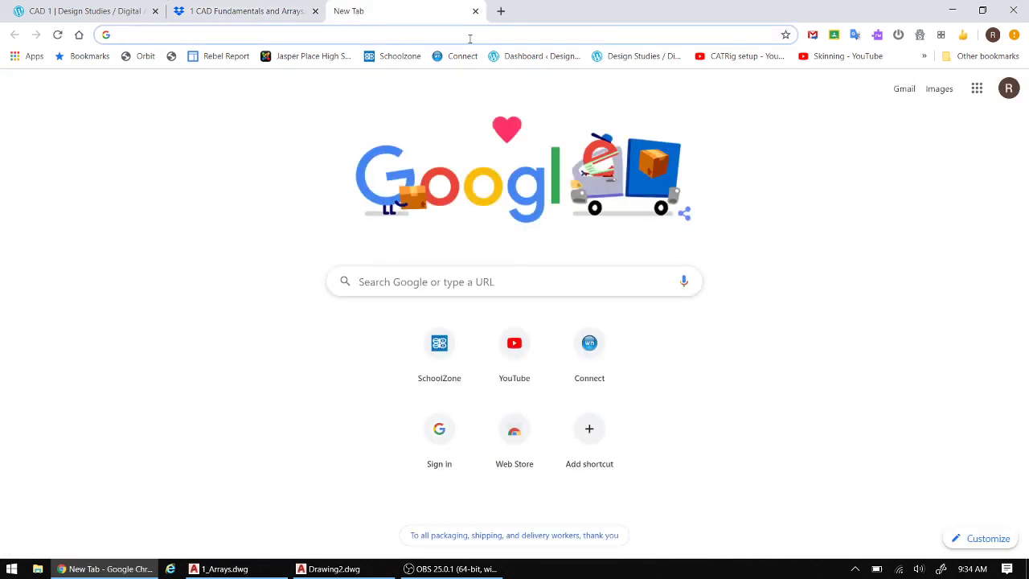
Search Google for mm and inch conversions, finding that 1 inch equals 25.4 mm
text(1mm )
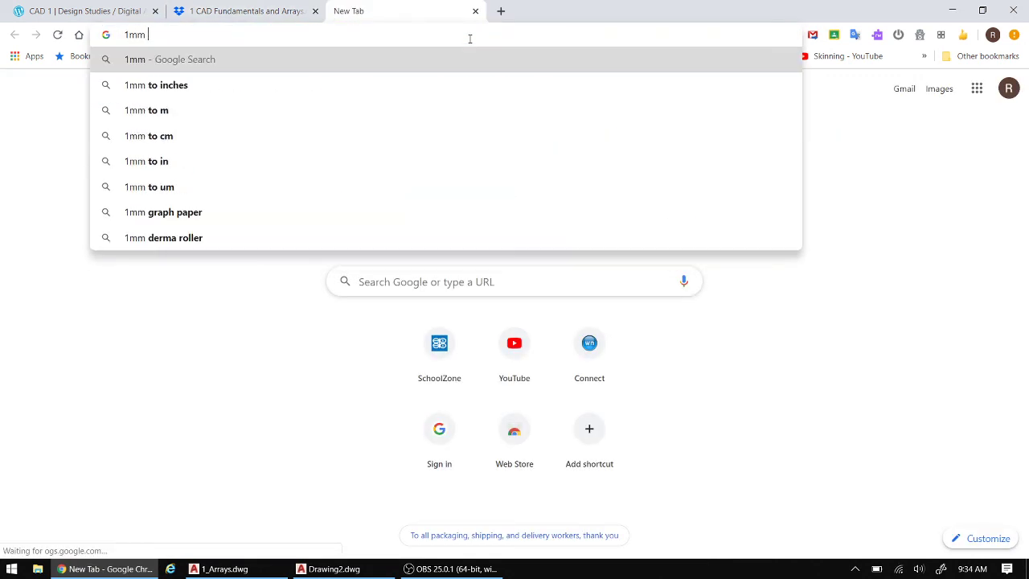
text(to 1 inch)
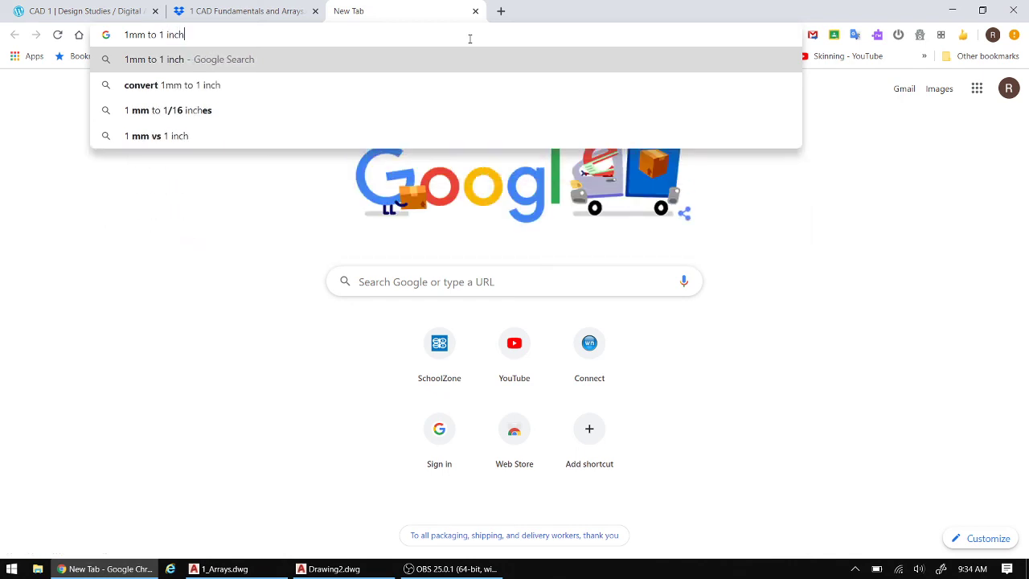
key(Return)
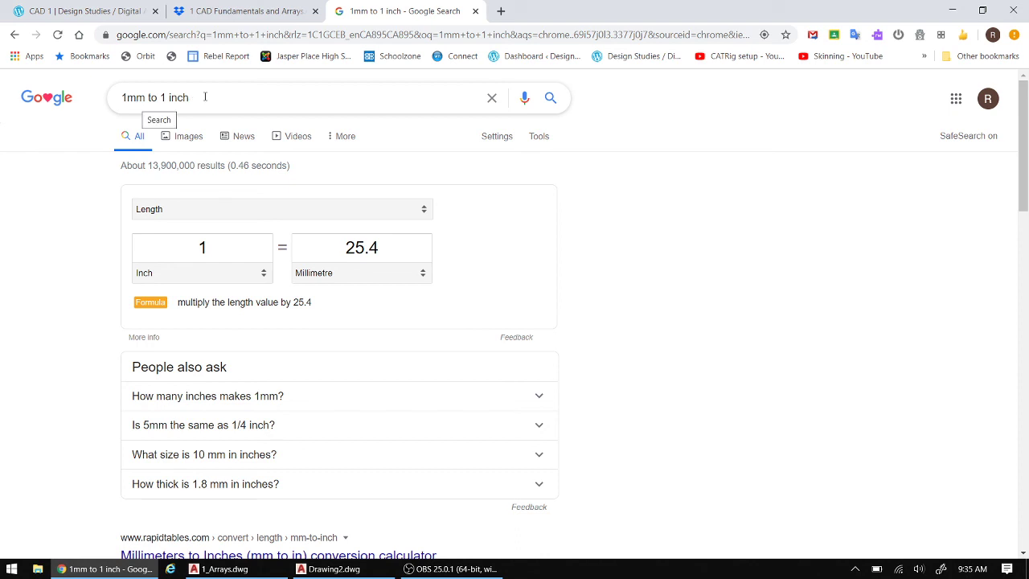
drag(205, 97, 100, 104)
text(1 inch)
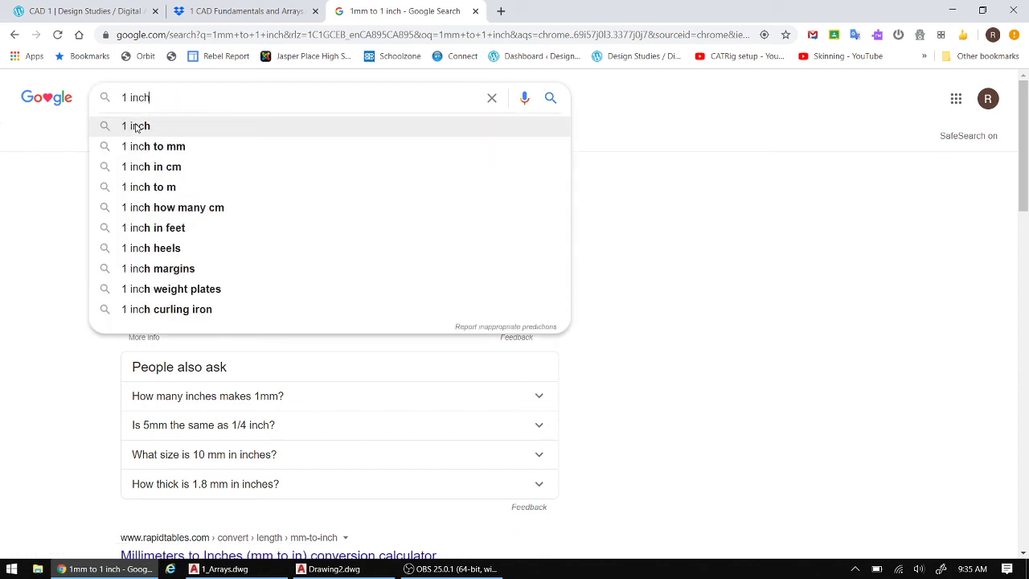
text( to mm)
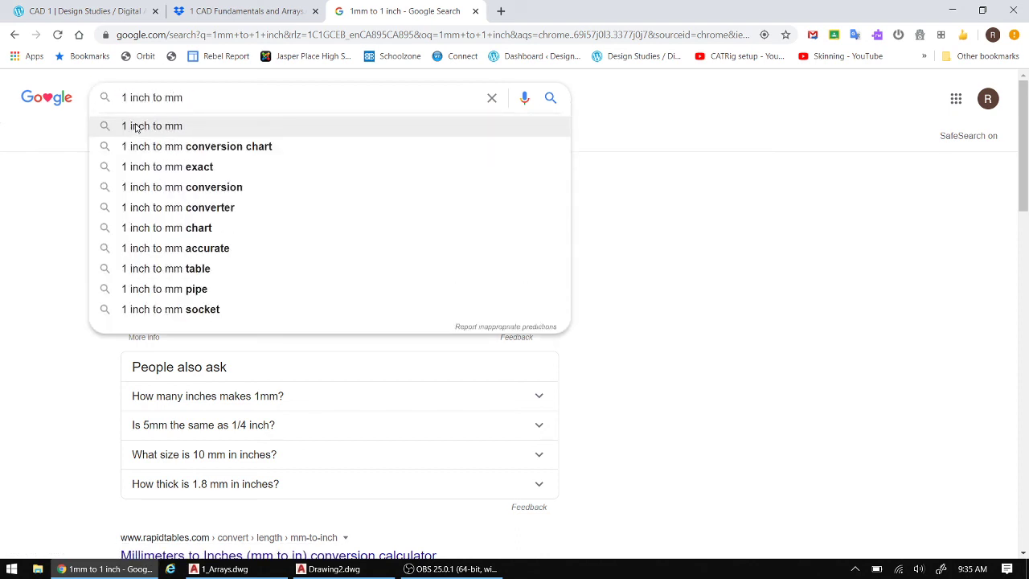
key(BackSpace)
key(BackSpace)
text(1mm)
key(Return)
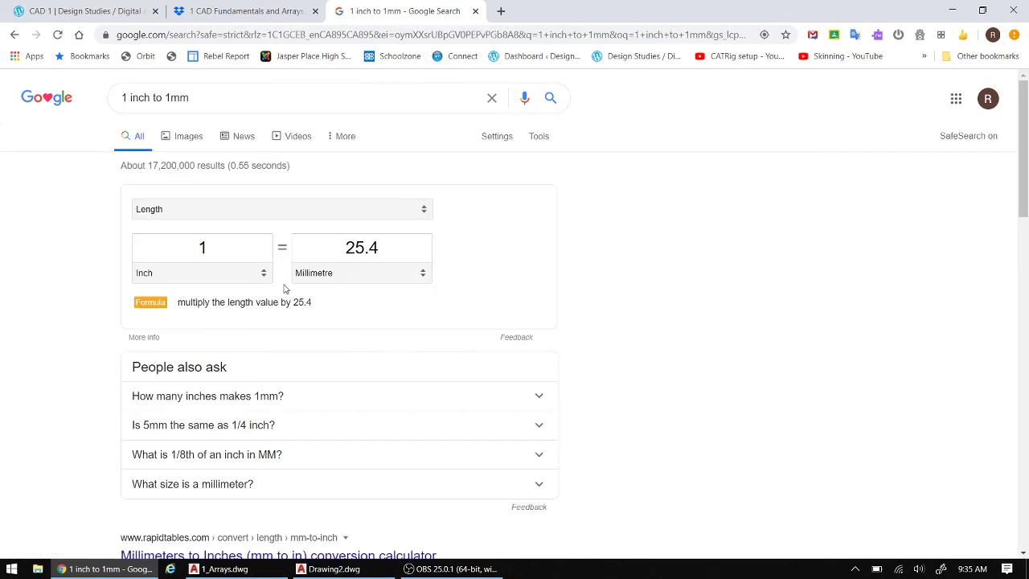
scroll(289, 303, down, 1)
scroll(288, 304, up, 1)
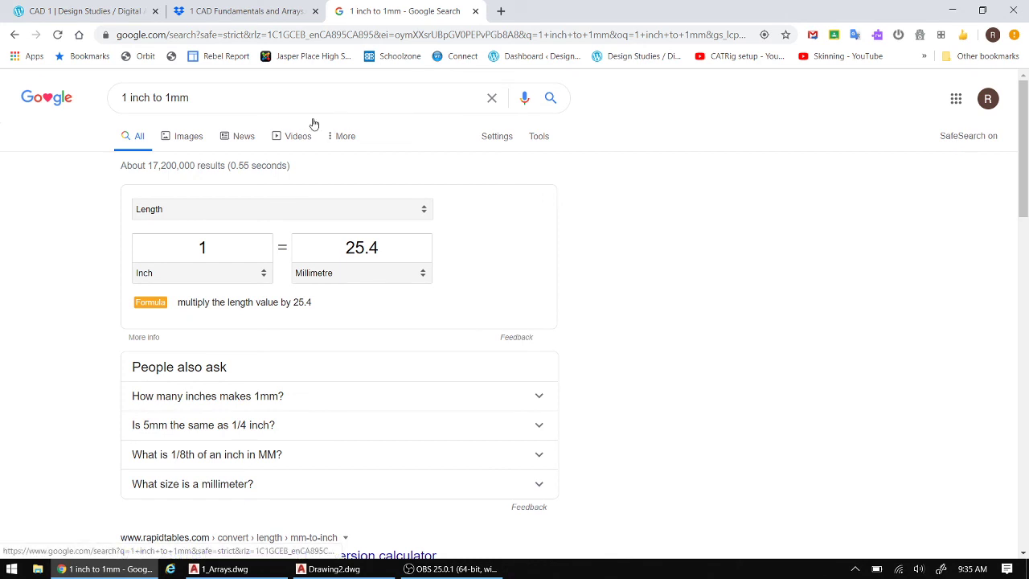
Search '1mm to inch', highlight the 0.0393701 inch result, and return to 1_Arrays.dwg
triple_click(207, 94)
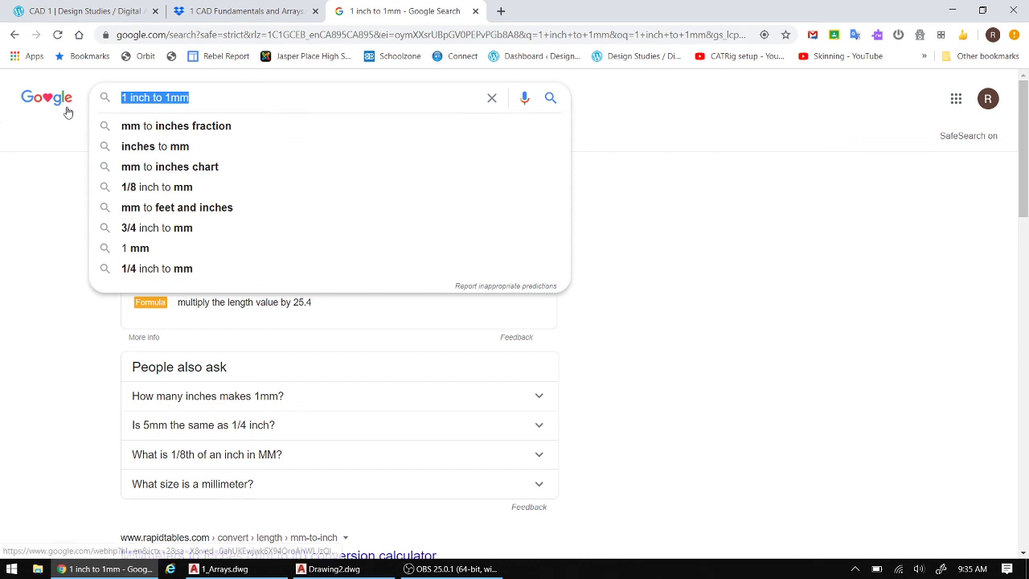
text(1mm to inch)
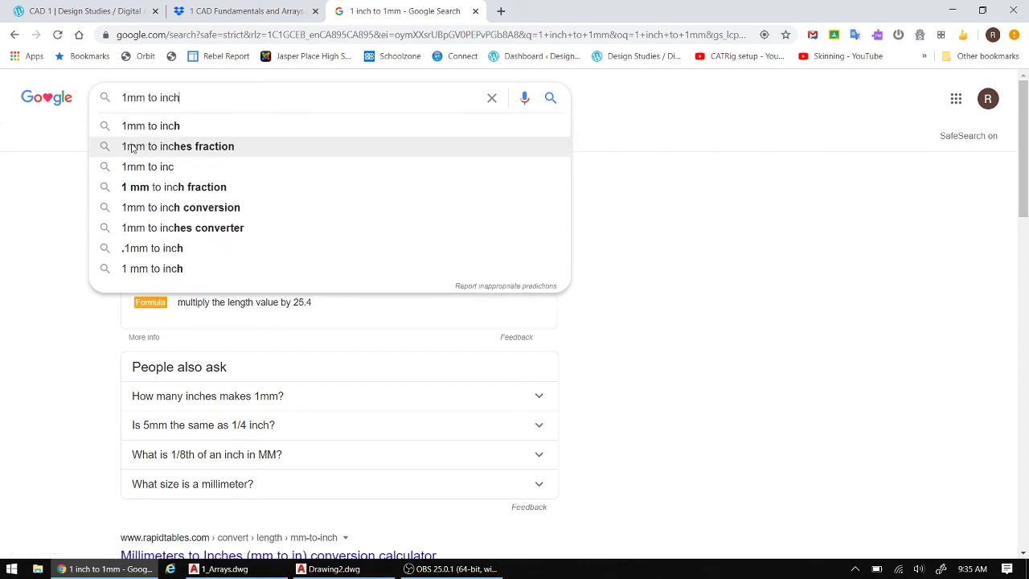
key(Return)
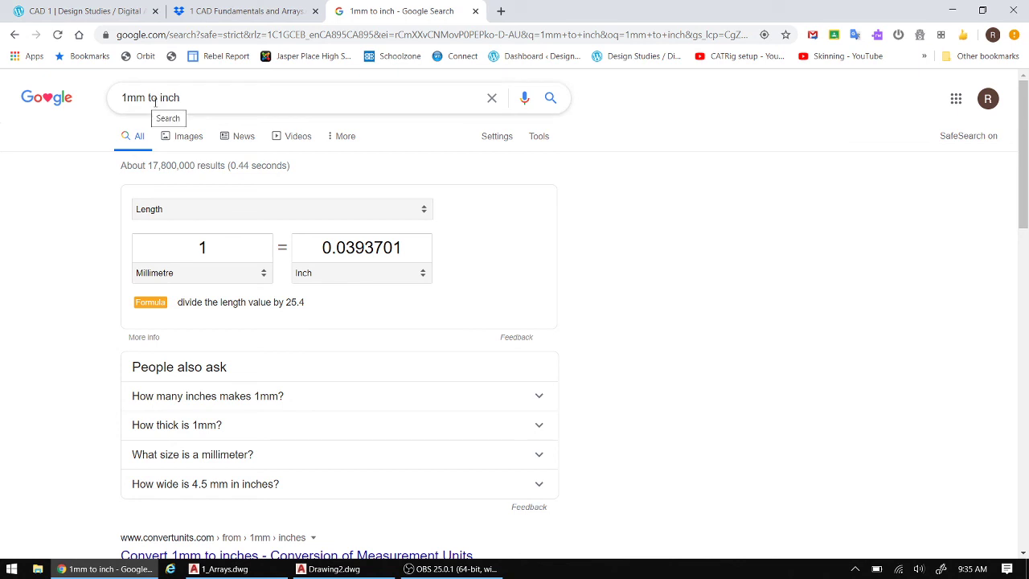
drag(324, 250, 402, 249)
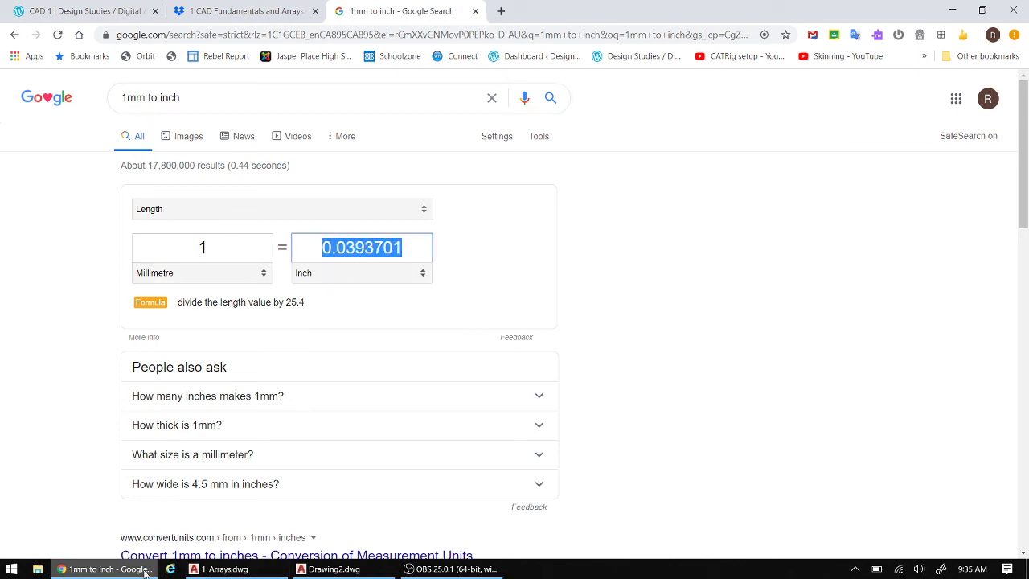
click(205, 569)
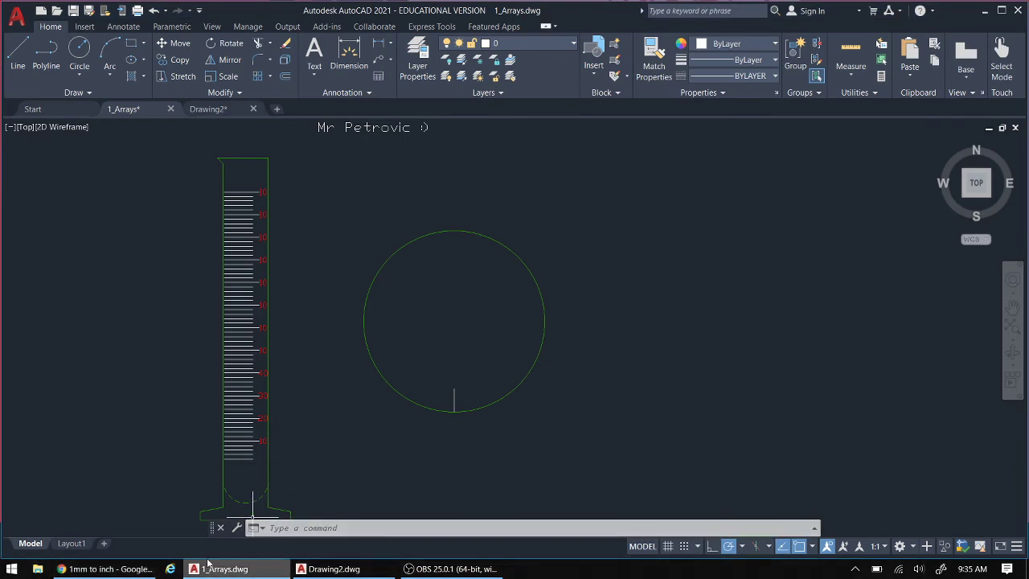
Return to the '1 CAD Fundamentals and Arrays' Dropbox tab in Chrome
click(104, 570)
click(241, 11)
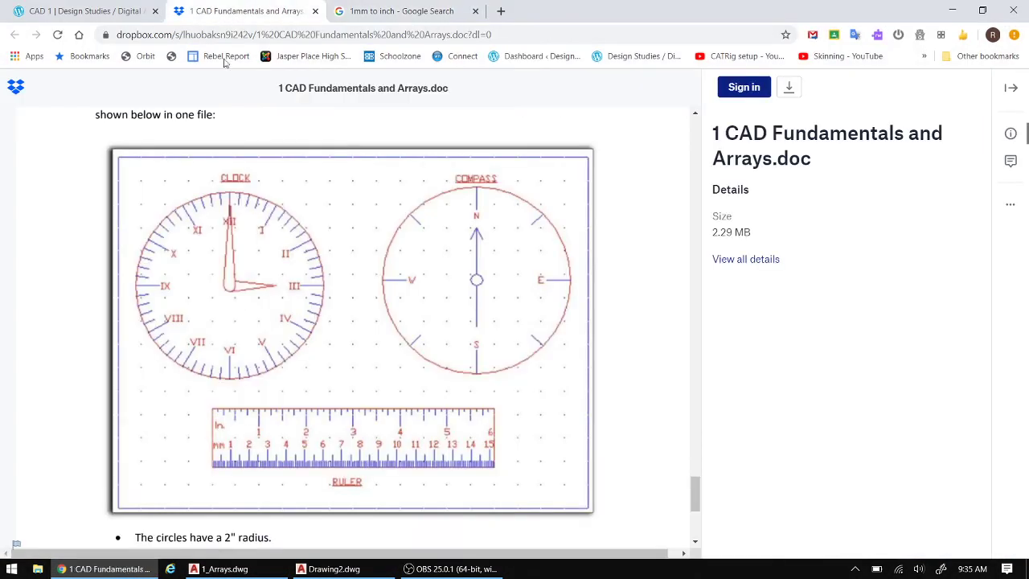